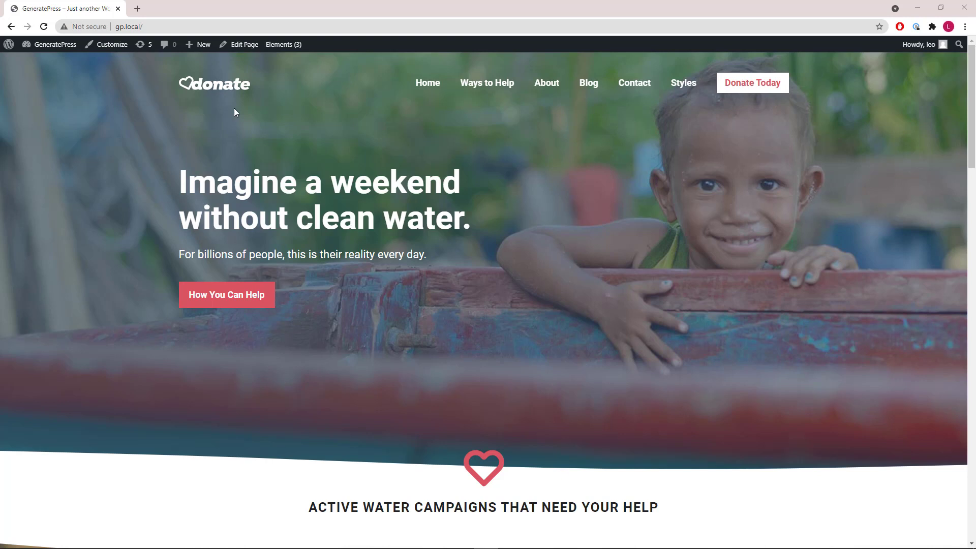
- Open the Home page's editor in a background tab from the admin bar's Edit Page link
{"action": "middle_click", "coordinate": [227, 47]}
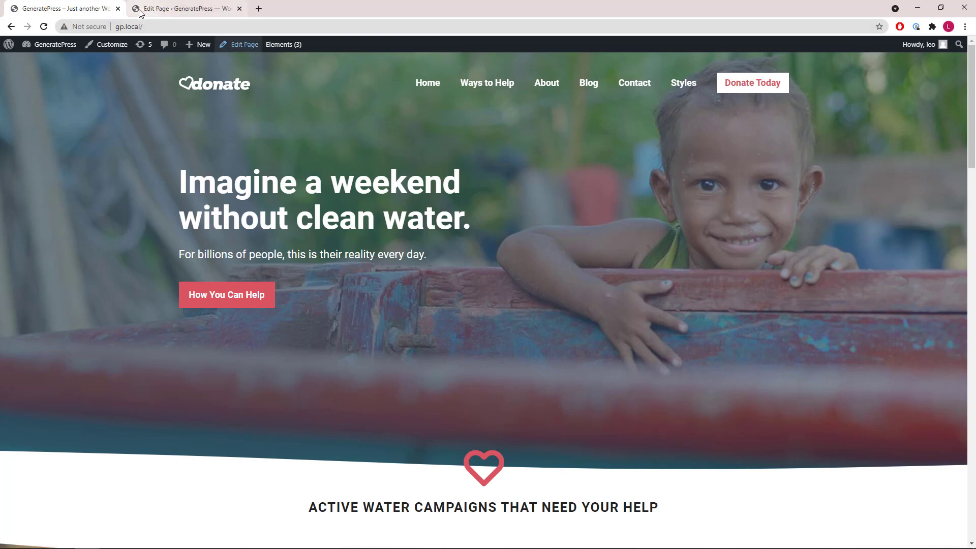
- In the editor tab, select the hero container and look over its shape divider settings
{"action": "left_click", "coordinate": [137, 11]}
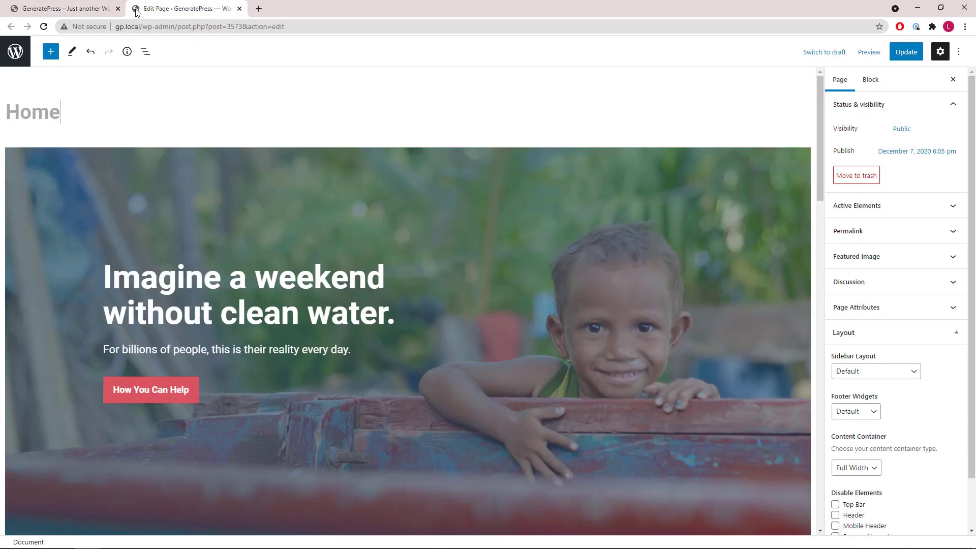
{"action": "left_click", "coordinate": [34, 161]}
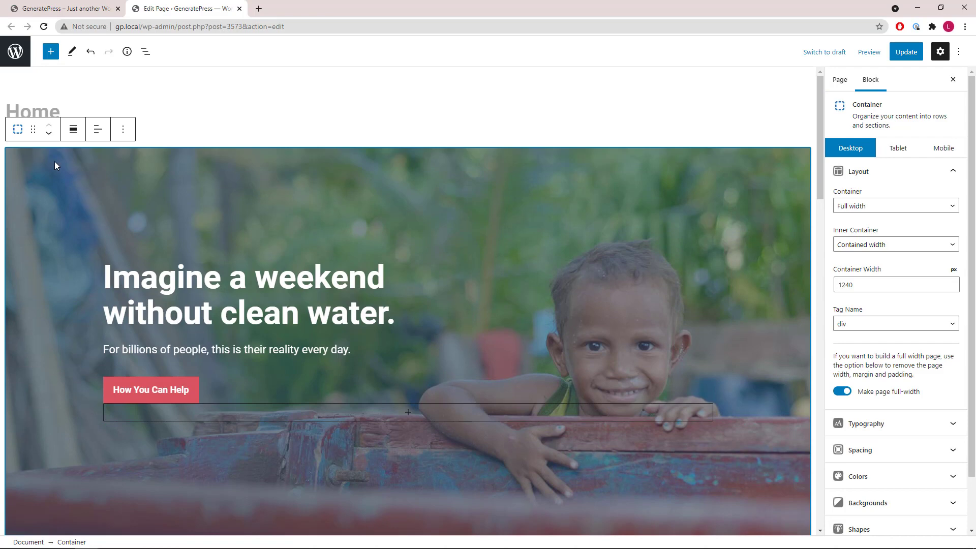
{"action": "left_click", "coordinate": [946, 173]}
{"action": "scroll", "coordinate": [597, 201], "scroll_direction": "down", "scroll_amount": 1}
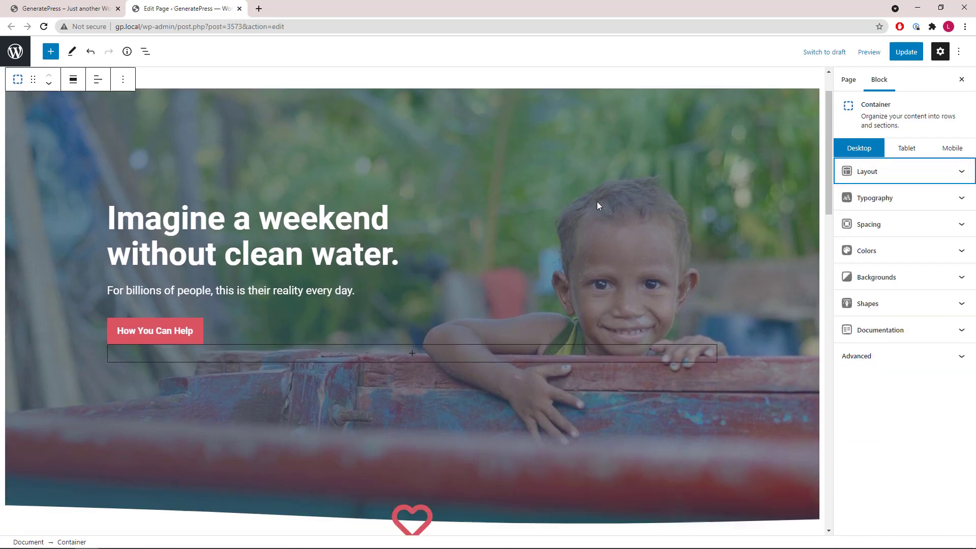
{"action": "scroll", "coordinate": [597, 202], "scroll_direction": "down", "scroll_amount": 2}
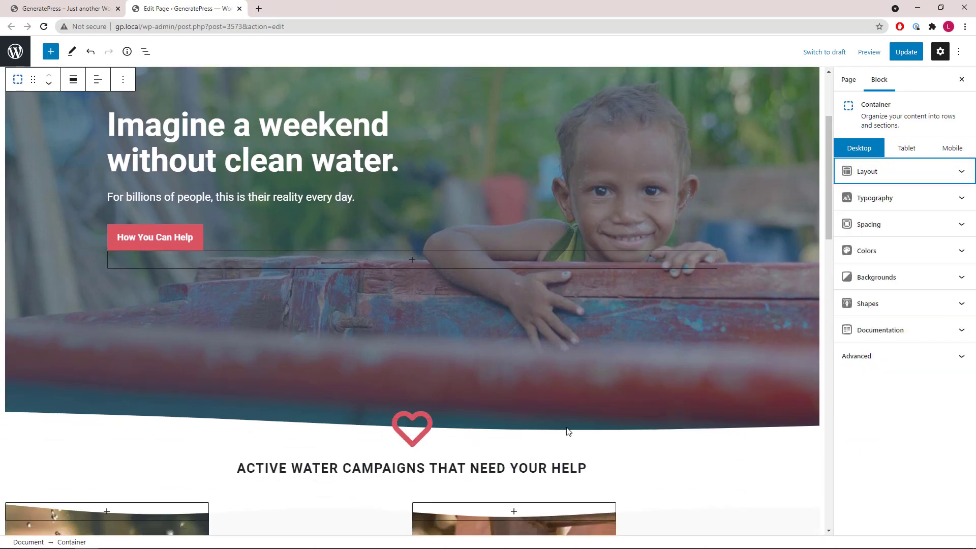
{"action": "scroll", "coordinate": [540, 246], "scroll_direction": "up", "scroll_amount": 3}
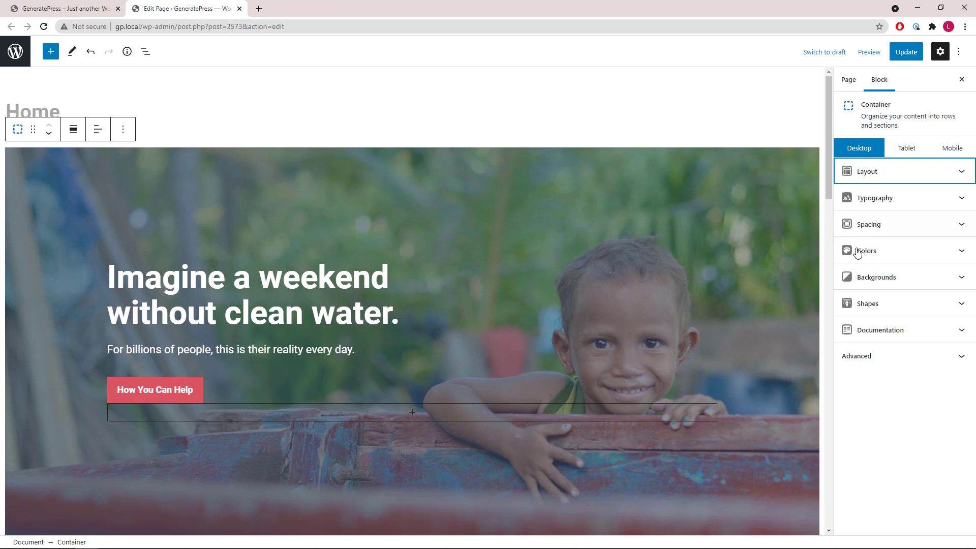
{"action": "left_click", "coordinate": [959, 306]}
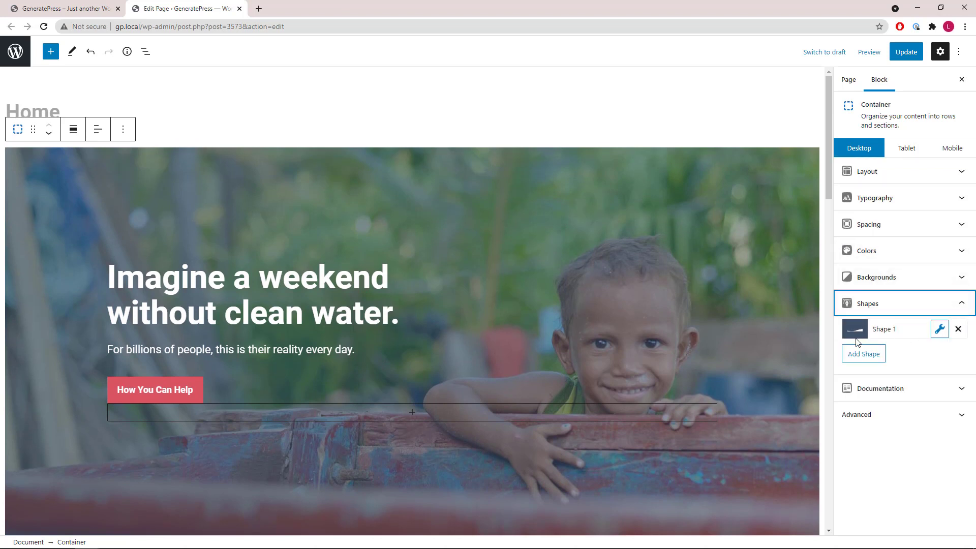
{"action": "left_click", "coordinate": [962, 307]}
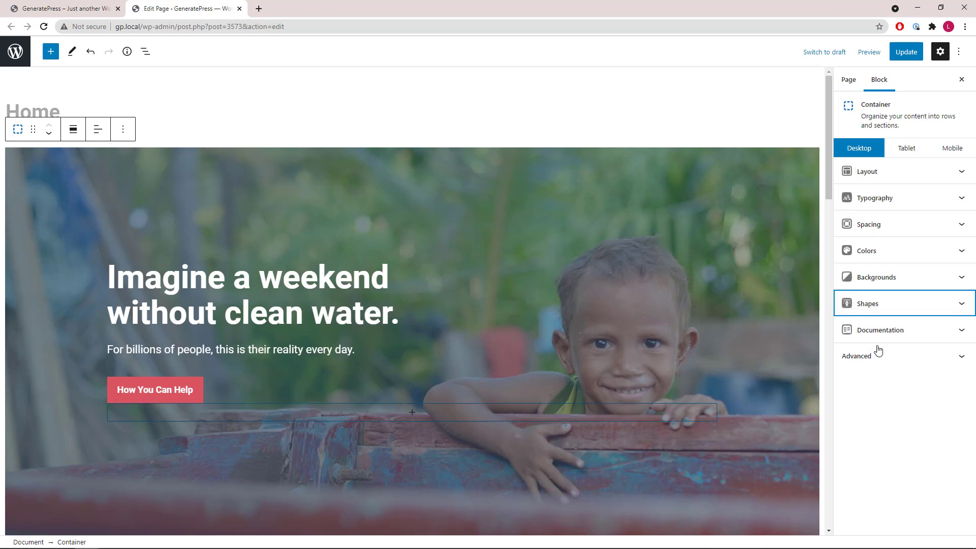
- Change the hero overlay gradient direction from 90 to 240 under Backgrounds
{"action": "left_click", "coordinate": [962, 279]}
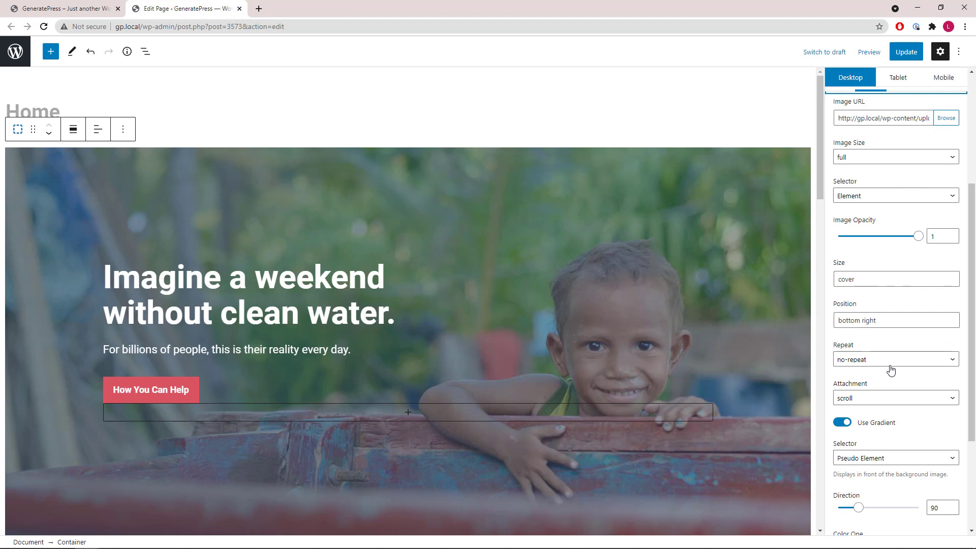
{"action": "scroll", "coordinate": [884, 405], "scroll_direction": "down", "scroll_amount": 2}
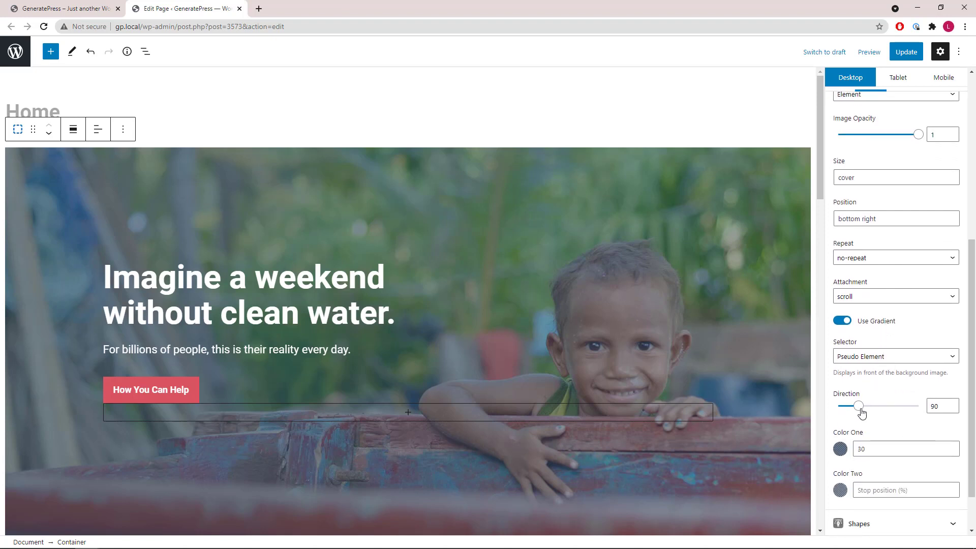
{"action": "mouse_move", "coordinate": [858, 406]}
{"action": "left_mouse_down"}
{"action": "mouse_move", "coordinate": [891, 410]}
{"action": "mouse_move", "coordinate": [853, 411]}
{"action": "mouse_move", "coordinate": [864, 413]}
{"action": "left_mouse_up"}
{"action": "scroll", "coordinate": [900, 384], "scroll_direction": "up", "scroll_amount": 5}
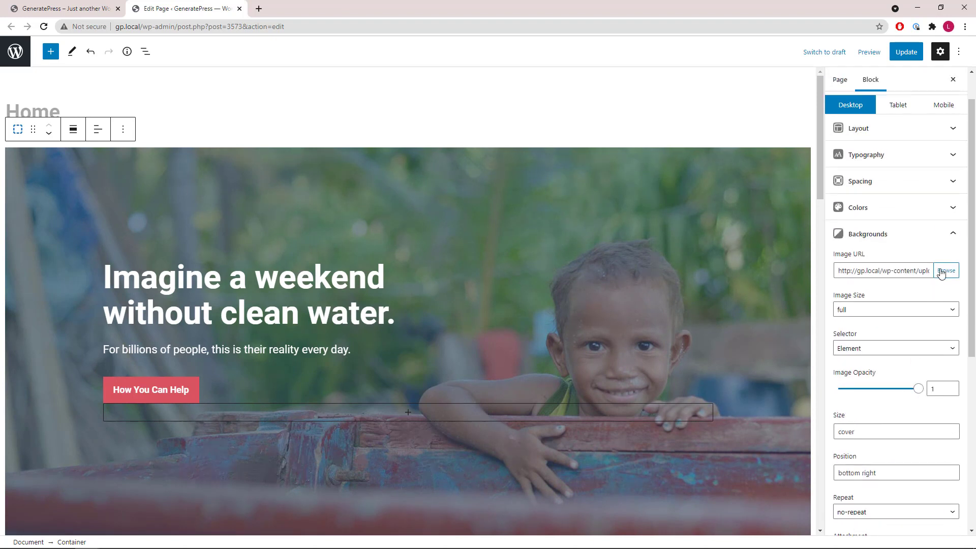
{"action": "left_click", "coordinate": [950, 238]}
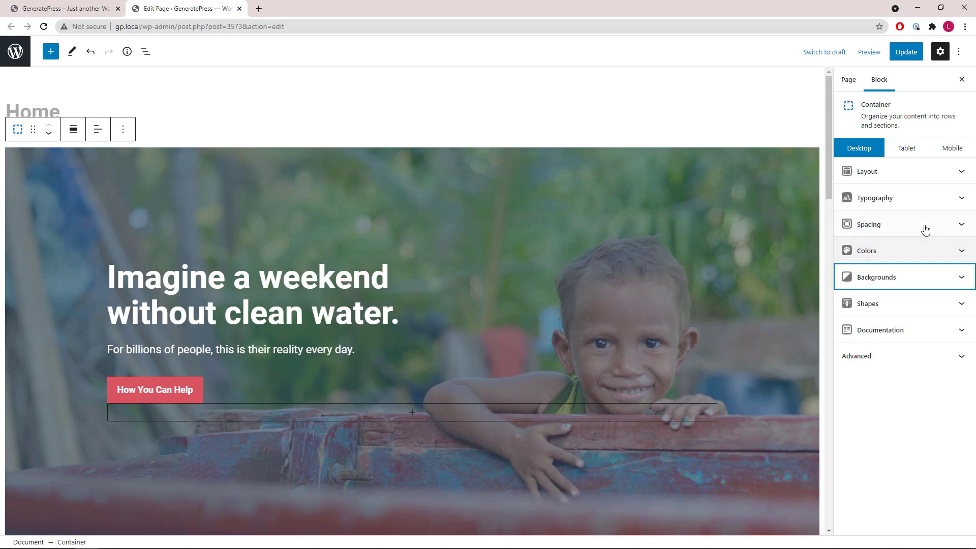
{"action": "left_click", "coordinate": [954, 224]}
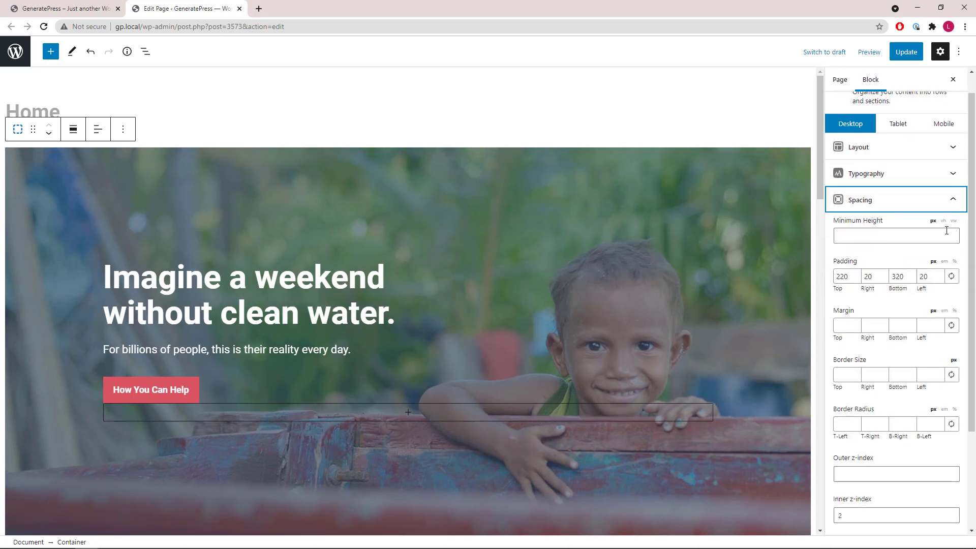
{"action": "left_click", "coordinate": [854, 279]}
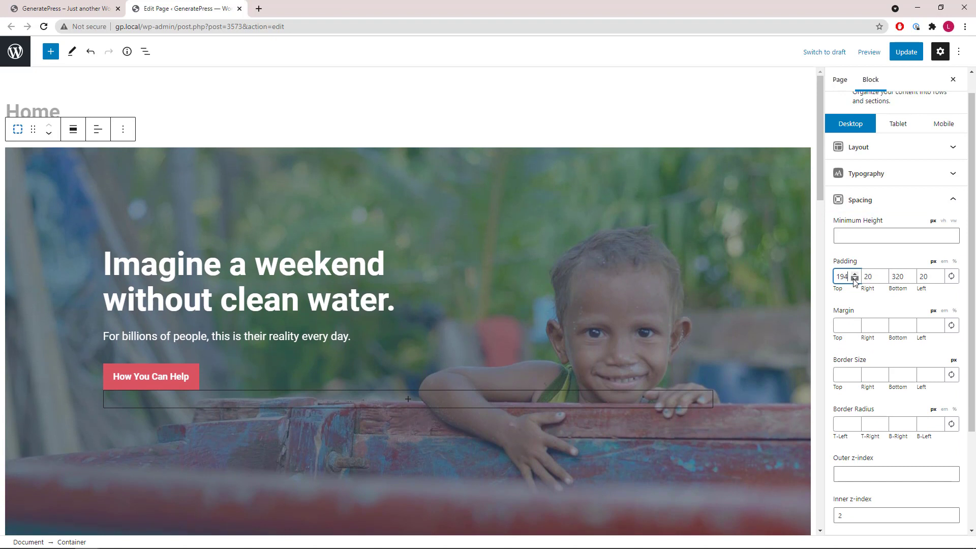
{"action": "left_click", "coordinate": [854, 273]}
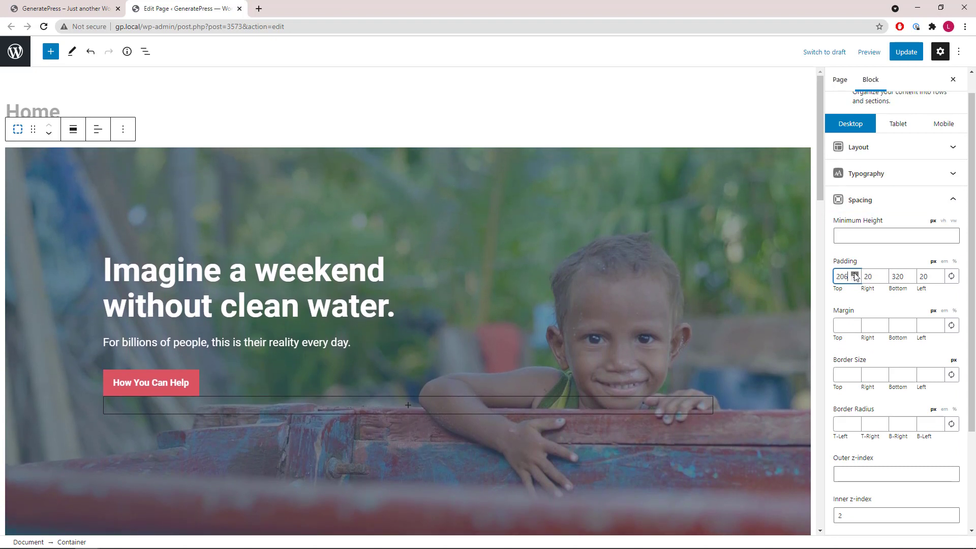
{"action": "left_click", "coordinate": [854, 274]}
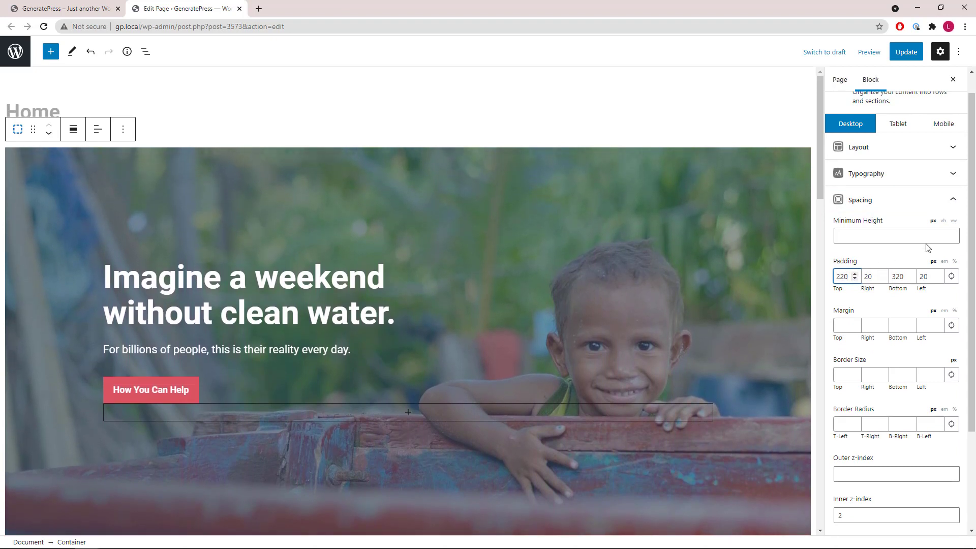
{"action": "left_click", "coordinate": [952, 206]}
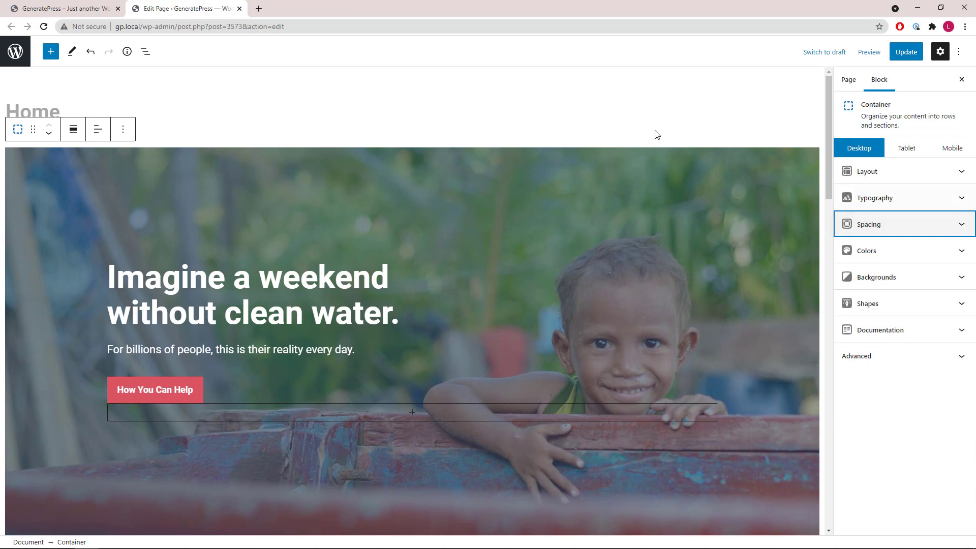
{"action": "left_click", "coordinate": [145, 52]}
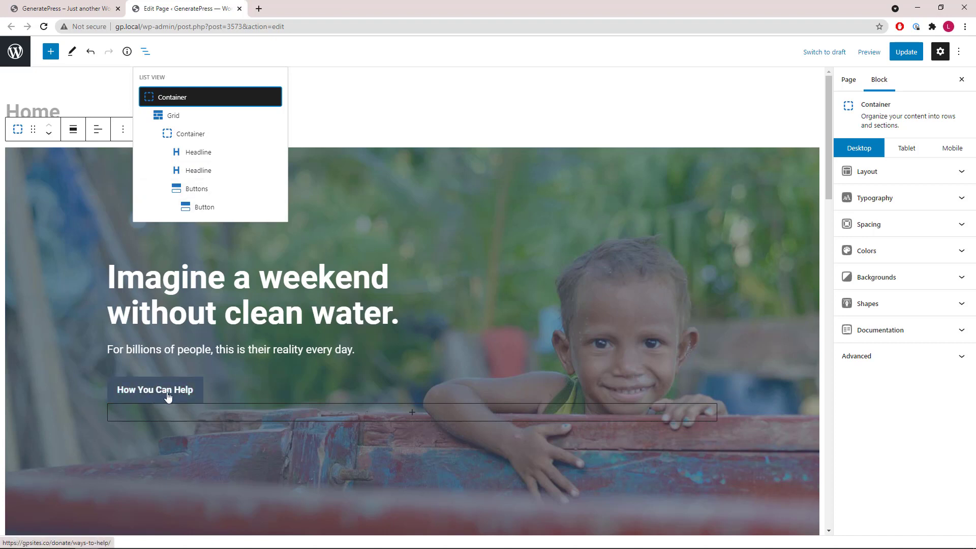
{"action": "left_click", "coordinate": [190, 135]}
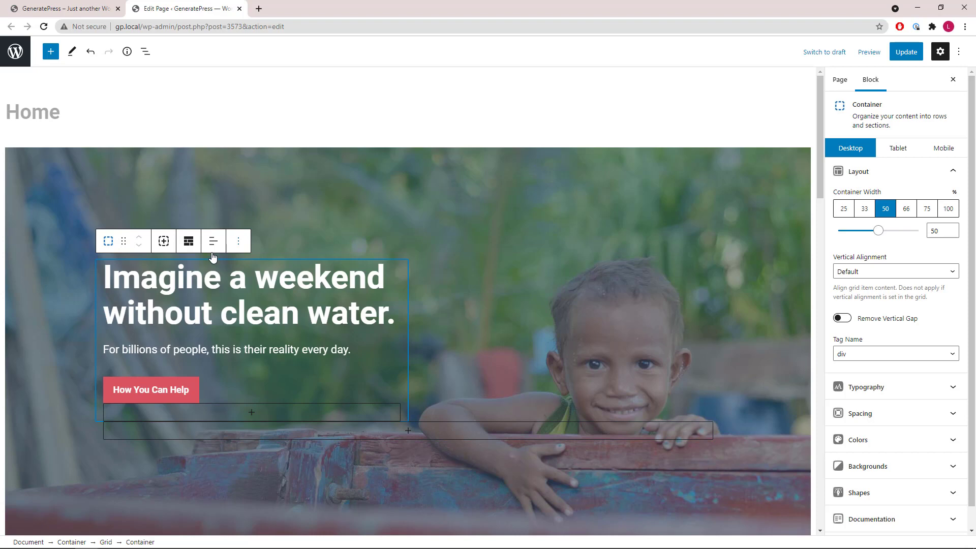
- Select the container wrapping the campaigns heading and collapse its layout settings
{"action": "left_click", "coordinate": [957, 179]}
{"action": "left_click", "coordinate": [427, 204]}
{"action": "scroll", "coordinate": [427, 205], "scroll_direction": "down", "scroll_amount": 7}
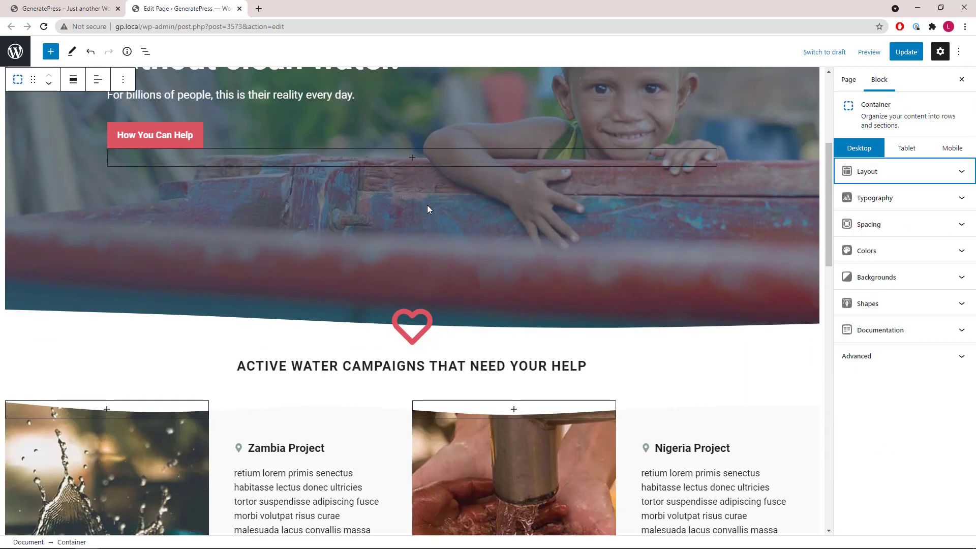
{"action": "left_click", "coordinate": [213, 288]}
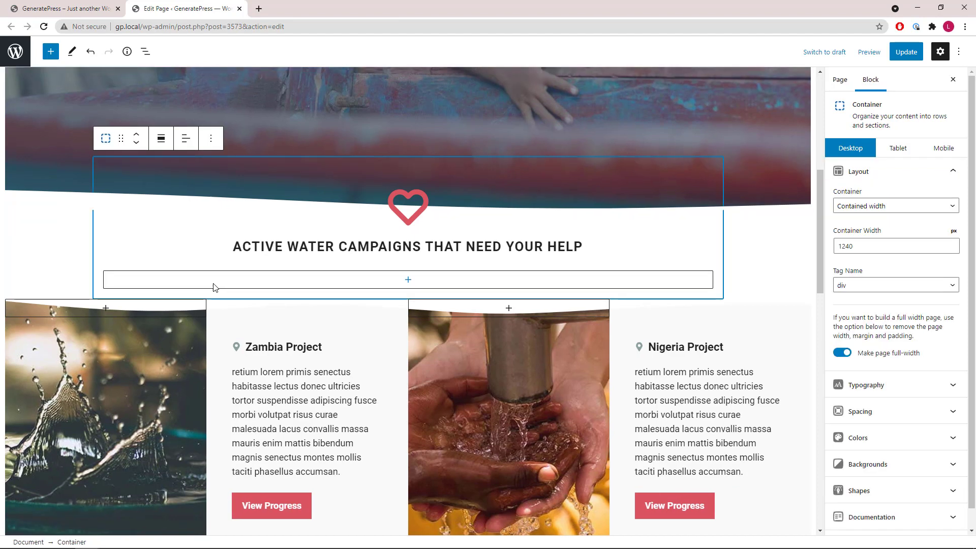
{"action": "left_click", "coordinate": [945, 171]}
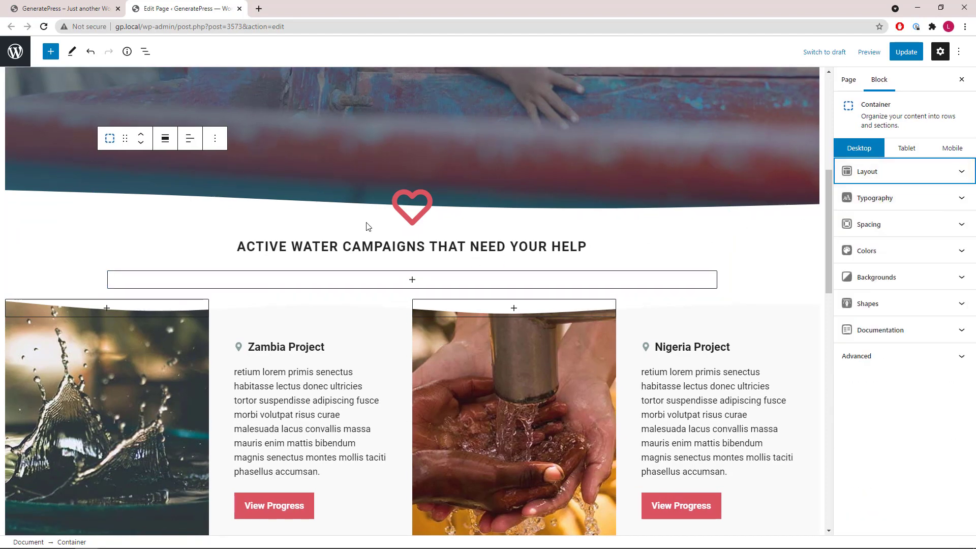
{"action": "scroll", "coordinate": [368, 226], "scroll_direction": "up", "scroll_amount": 1}
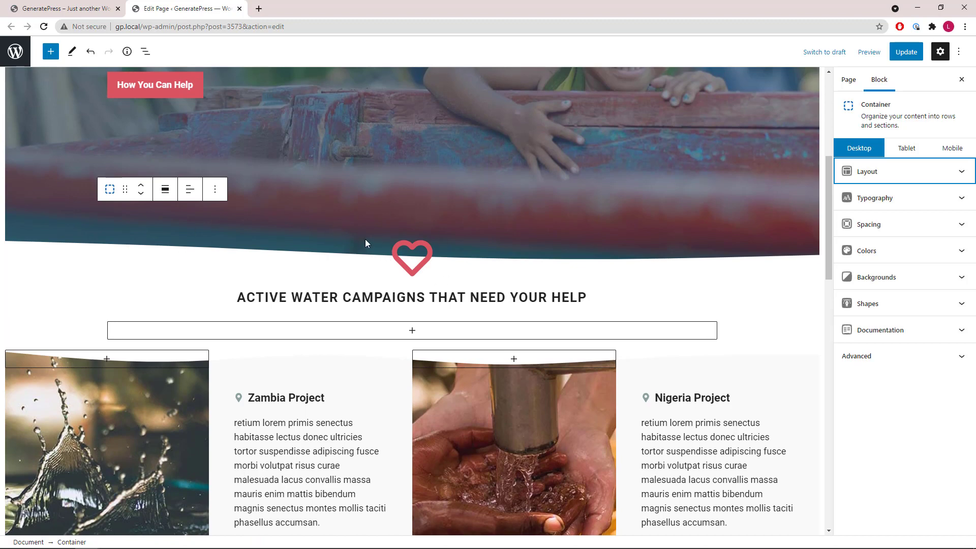
{"action": "scroll", "coordinate": [365, 239], "scroll_direction": "up", "scroll_amount": 2}
{"action": "scroll", "coordinate": [407, 249], "scroll_direction": "down", "scroll_amount": 1}
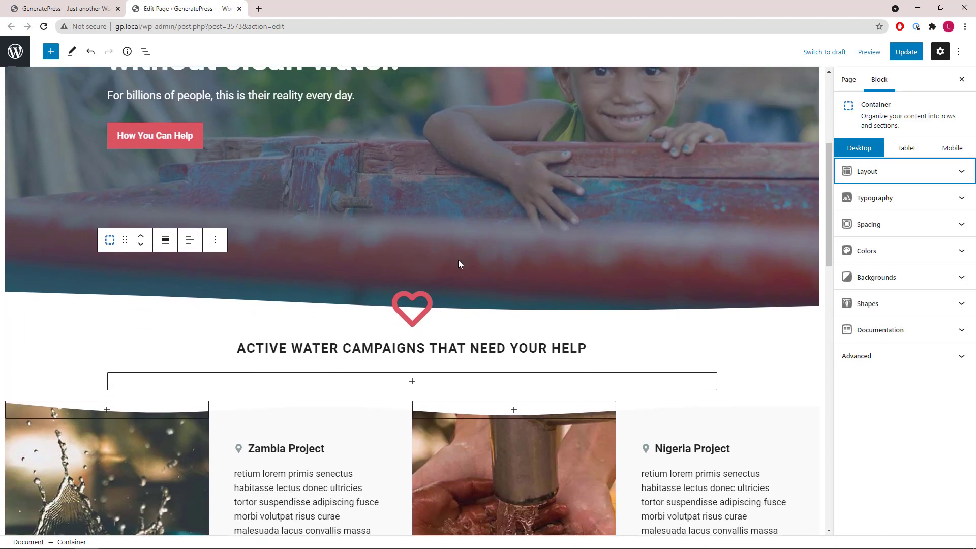
- Change the container's top margin from -105 to -107 px in Spacing
{"action": "left_click", "coordinate": [959, 228]}
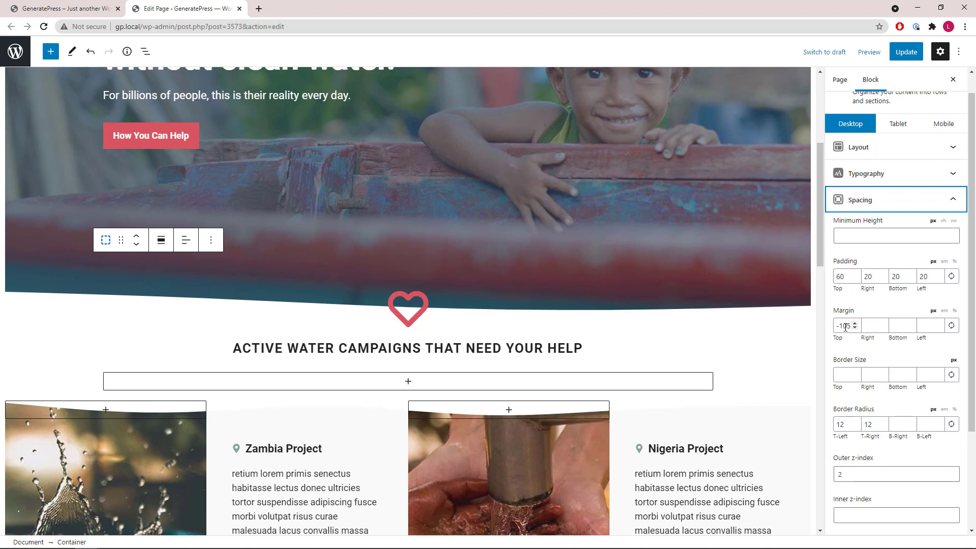
{"action": "left_click", "coordinate": [855, 328]}
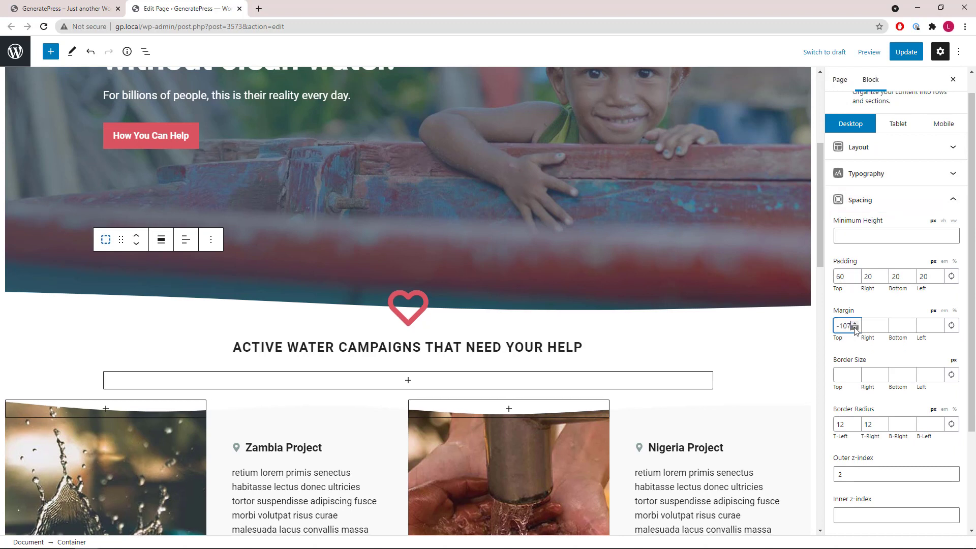
{"action": "left_click", "coordinate": [854, 322]}
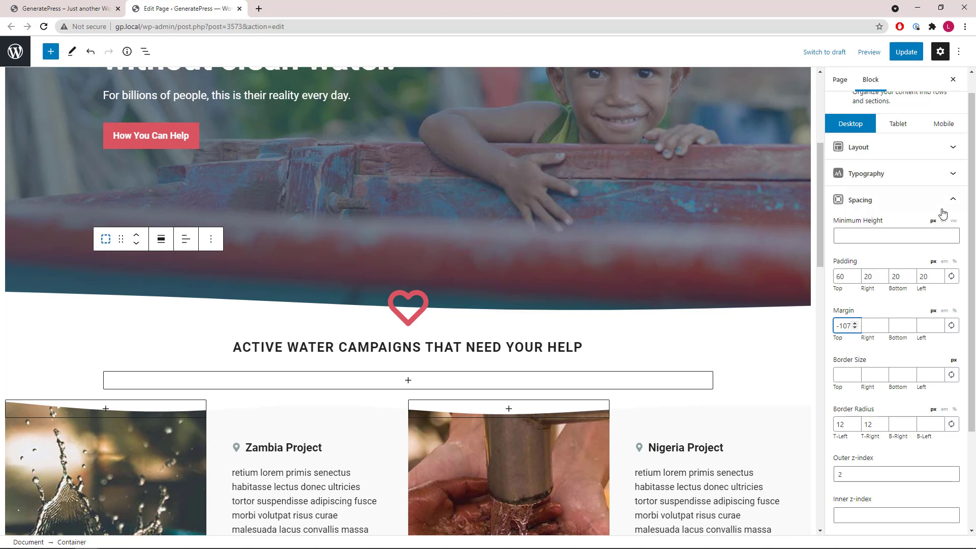
{"action": "scroll", "coordinate": [942, 212], "scroll_direction": "down", "scroll_amount": 3}
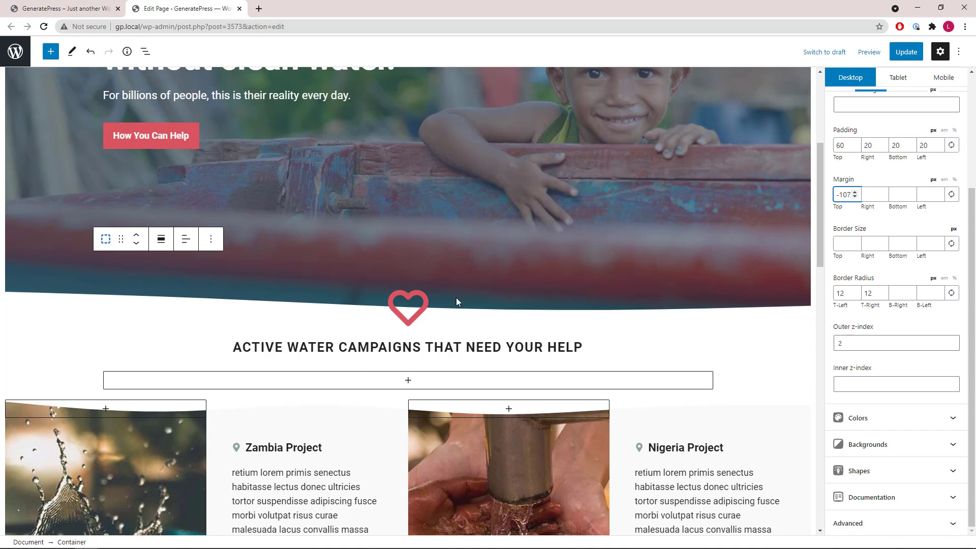
{"action": "scroll", "coordinate": [436, 289], "scroll_direction": "up", "scroll_amount": 2}
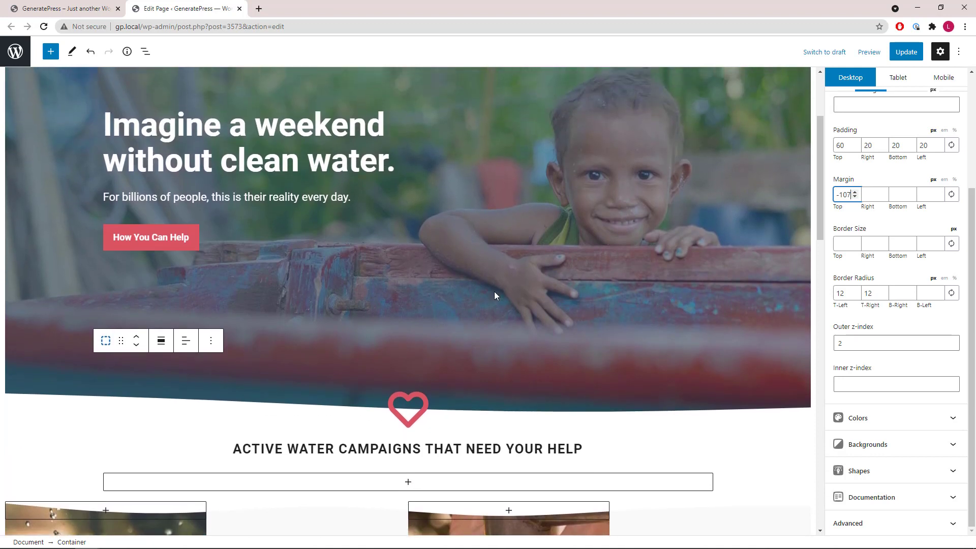
{"action": "scroll", "coordinate": [494, 294], "scroll_direction": "down", "scroll_amount": 2}
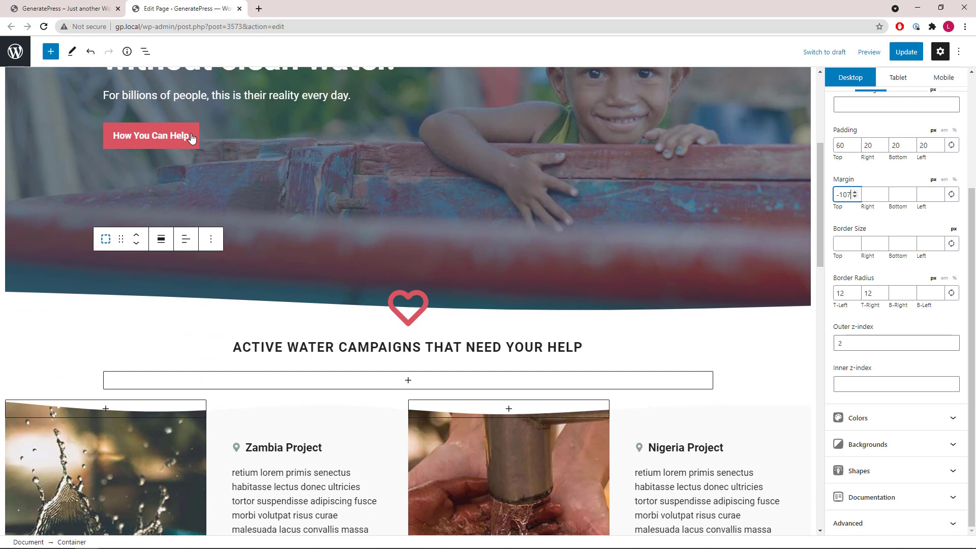
{"action": "left_click", "coordinate": [146, 52]}
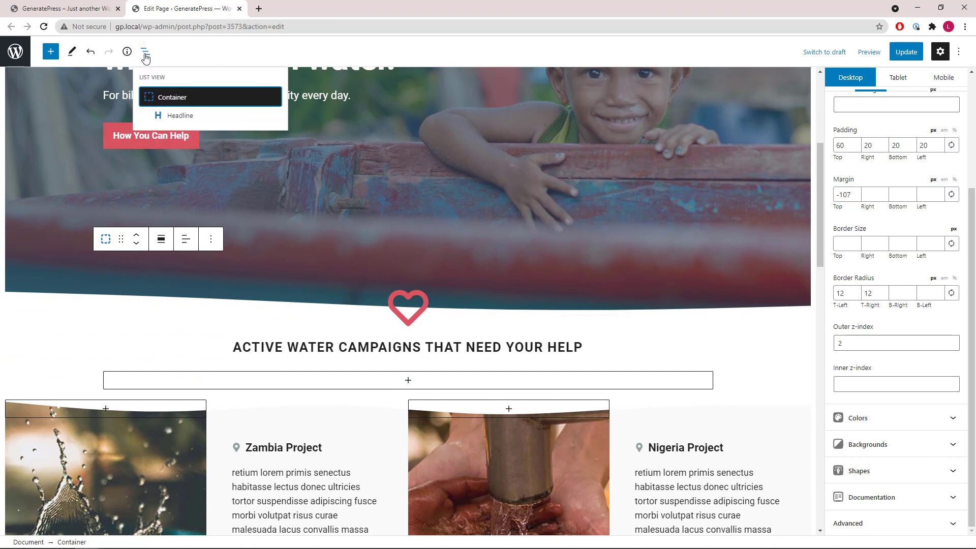
- Inspect the icon settings of the heart headline above the campaigns title
{"action": "left_click", "coordinate": [178, 116]}
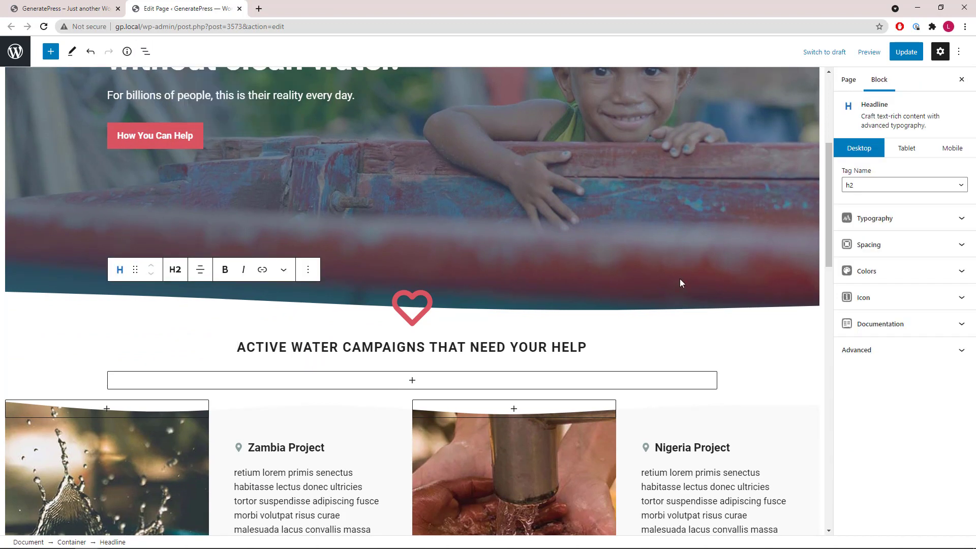
{"action": "left_click", "coordinate": [945, 302]}
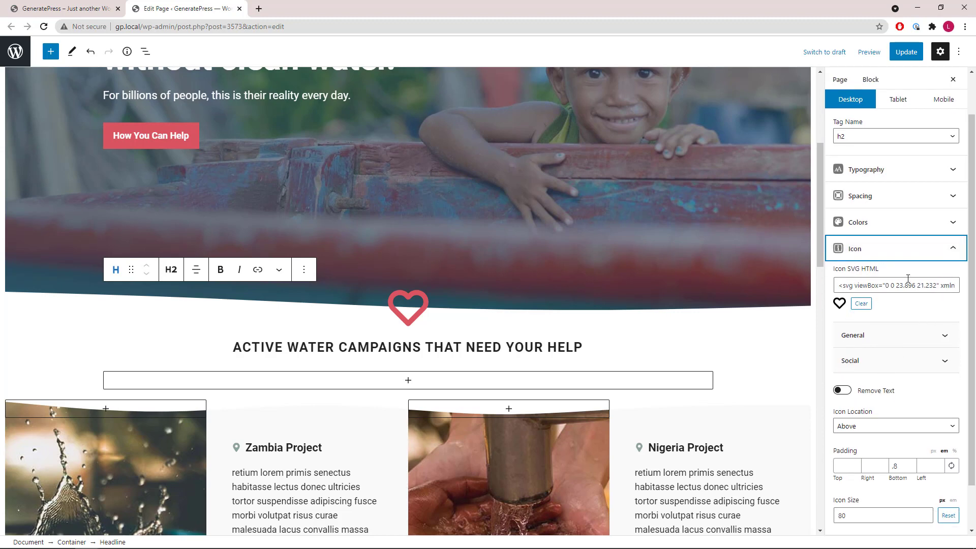
{"action": "left_click", "coordinate": [952, 251]}
- Select the campaigns section's outer container via List View to show its full-width settings
{"action": "scroll", "coordinate": [150, 322], "scroll_direction": "down", "scroll_amount": 3}
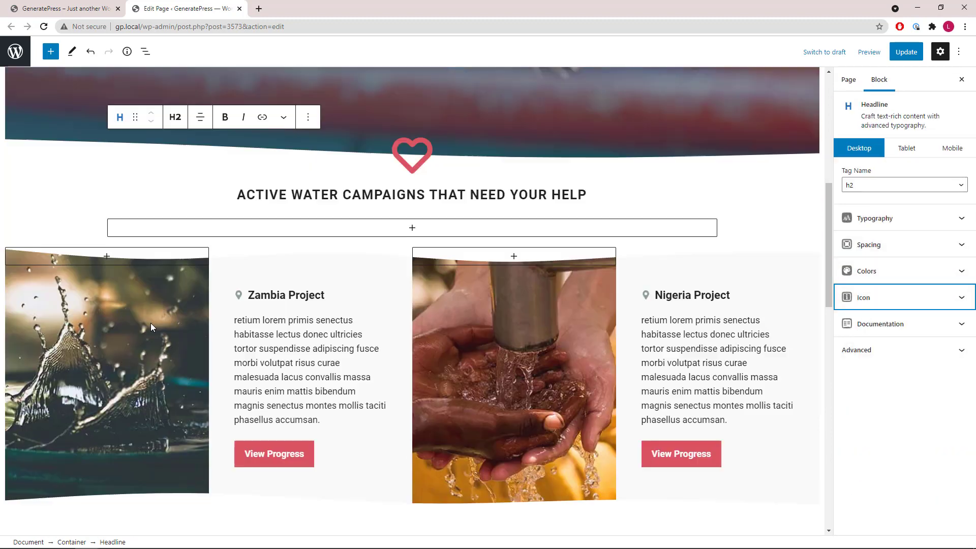
{"action": "left_click", "coordinate": [151, 322]}
{"action": "left_click", "coordinate": [145, 51]}
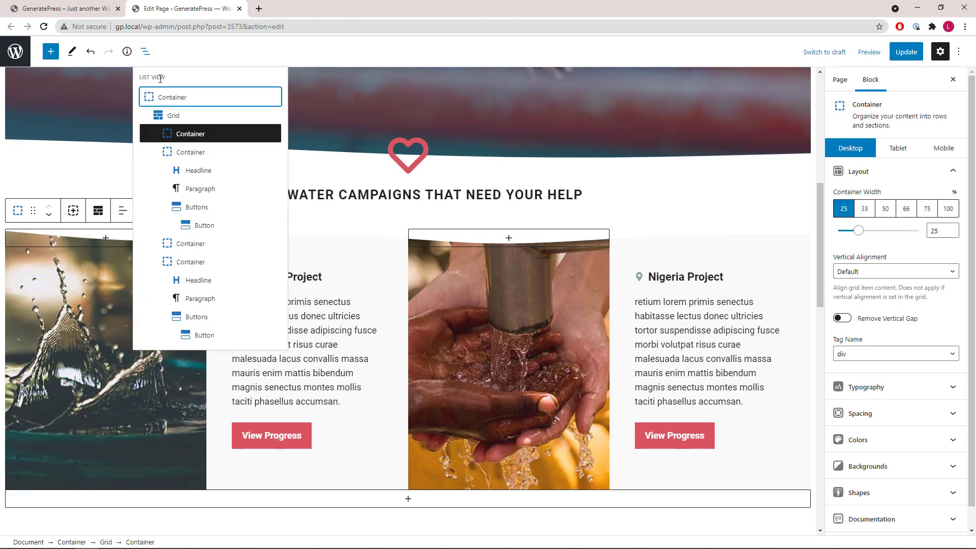
{"action": "left_click", "coordinate": [172, 99]}
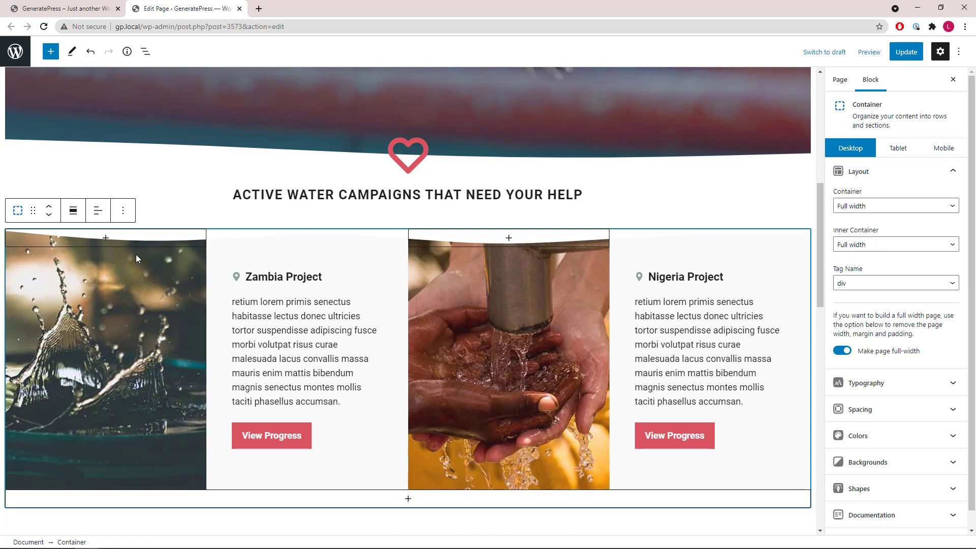
- Review the campaigns container's shape divider settings
{"action": "left_click", "coordinate": [940, 175]}
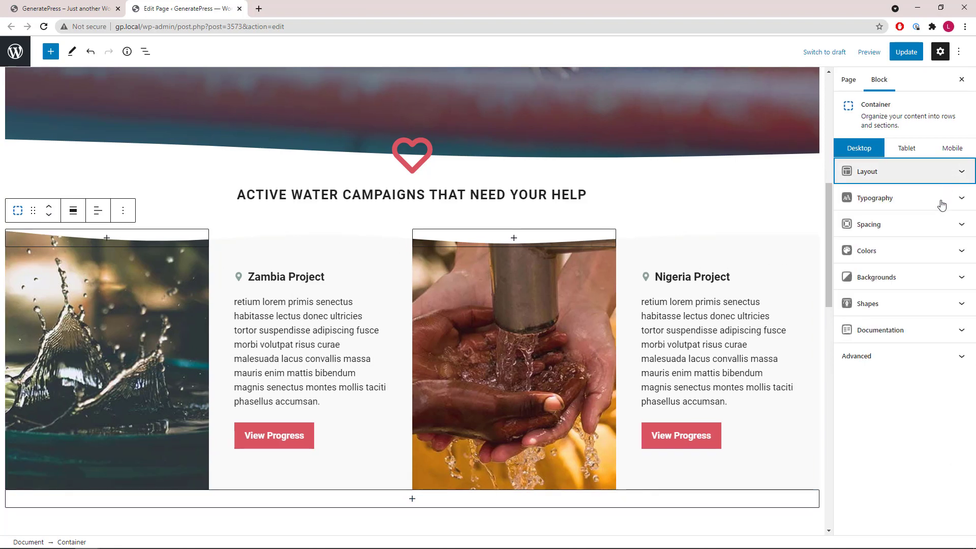
{"action": "left_click", "coordinate": [954, 310]}
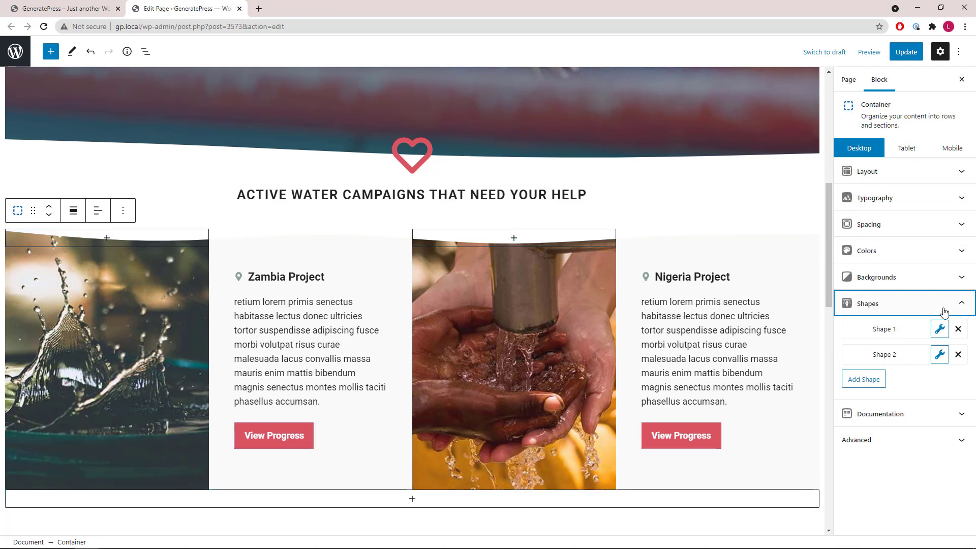
{"action": "left_click", "coordinate": [961, 304]}
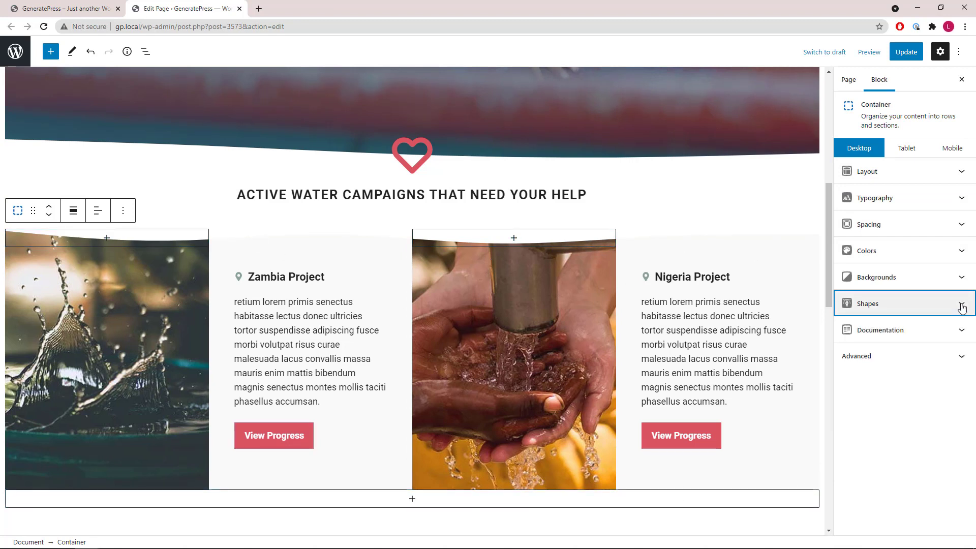
- Select the Grid's left image column and view its background image settings
{"action": "left_click", "coordinate": [147, 52]}
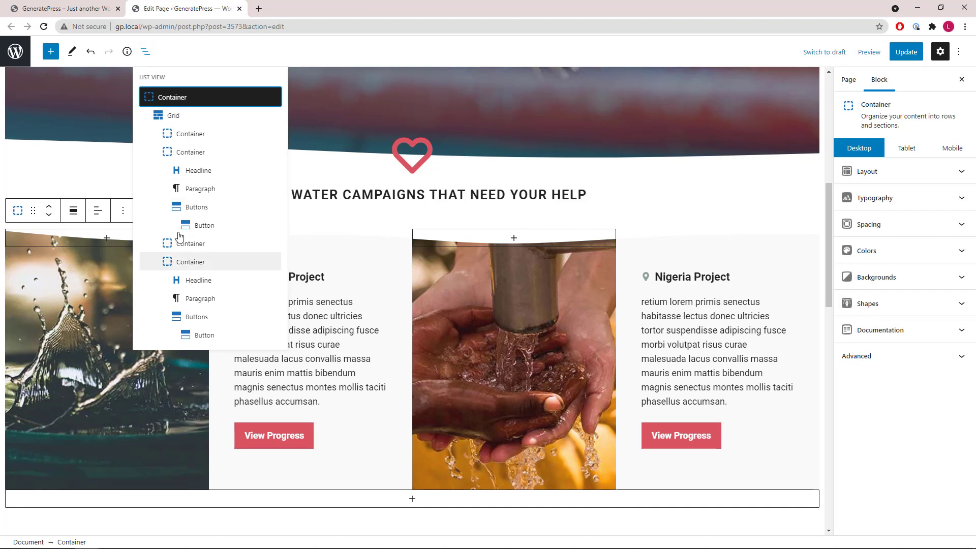
{"action": "left_click", "coordinate": [193, 138]}
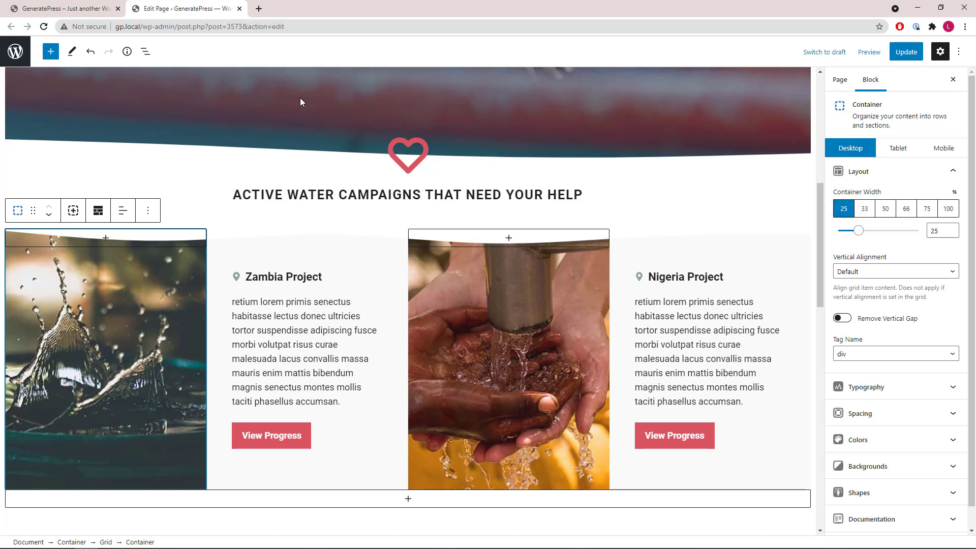
{"action": "left_click", "coordinate": [144, 53]}
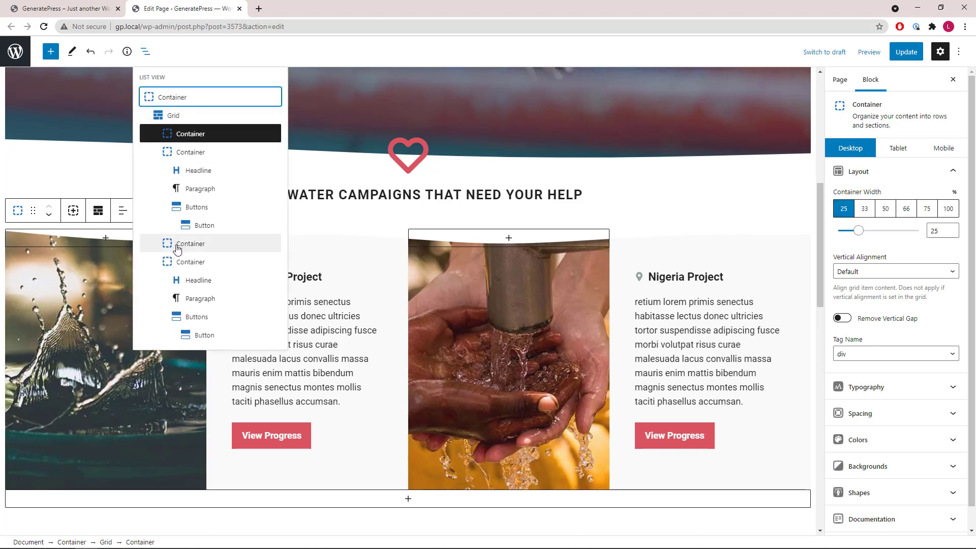
{"action": "left_click", "coordinate": [951, 176]}
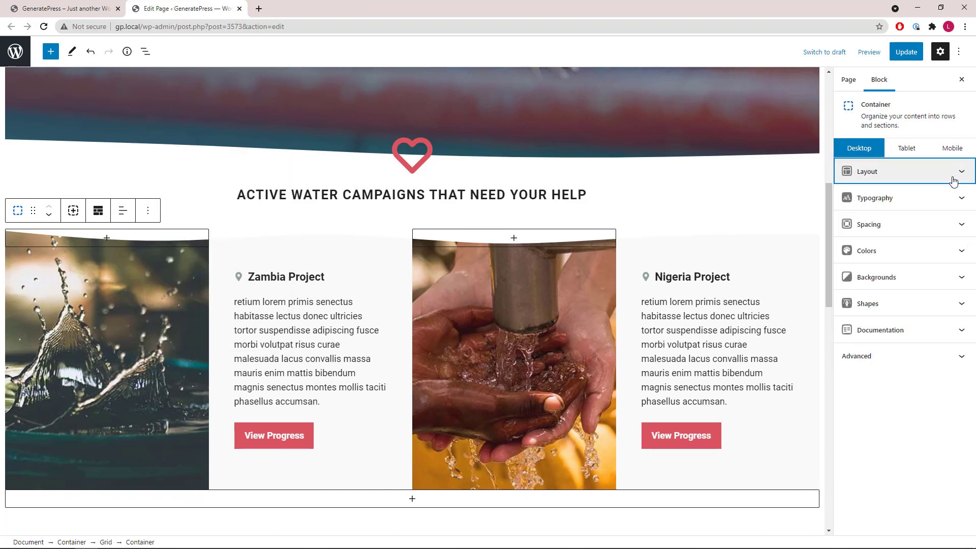
{"action": "left_click", "coordinate": [962, 279]}
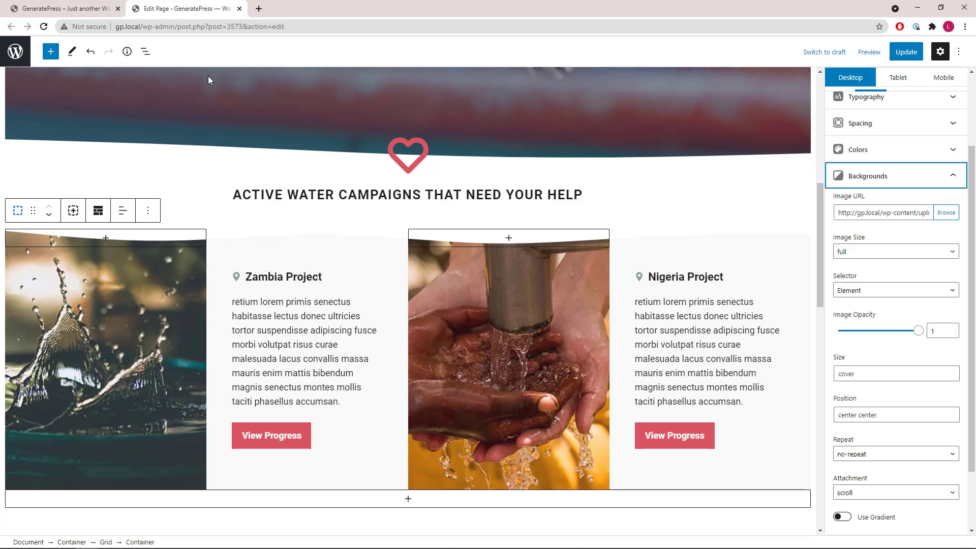
{"action": "left_click", "coordinate": [145, 51]}
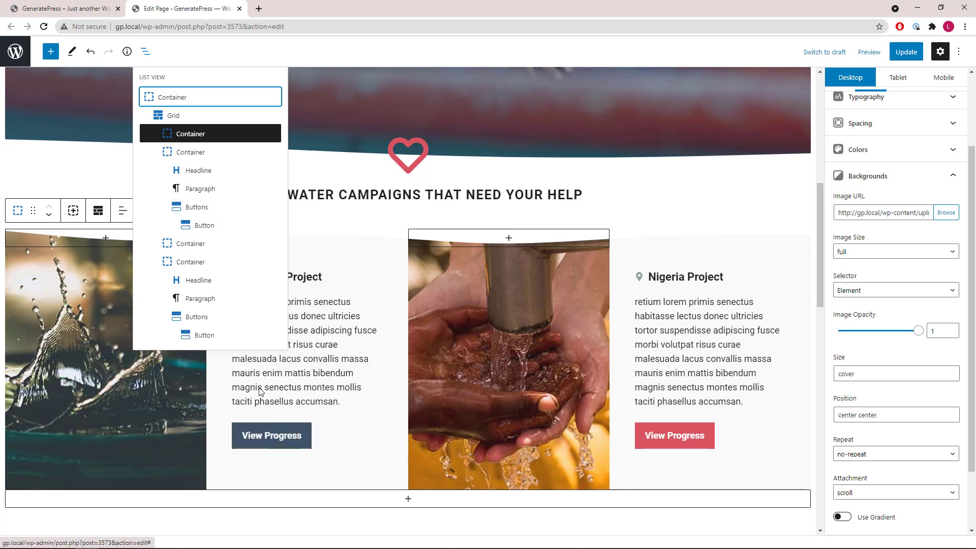
- Select the Latest Articles container, showing full width with a 1240 inner width
{"action": "left_click", "coordinate": [146, 51]}
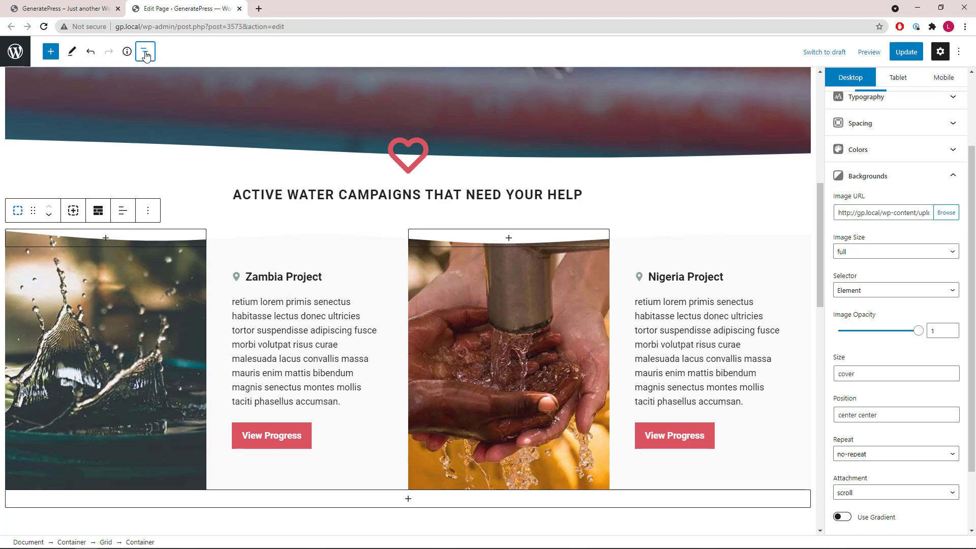
{"action": "scroll", "coordinate": [101, 300], "scroll_direction": "down", "scroll_amount": 5}
{"action": "left_click", "coordinate": [100, 301]}
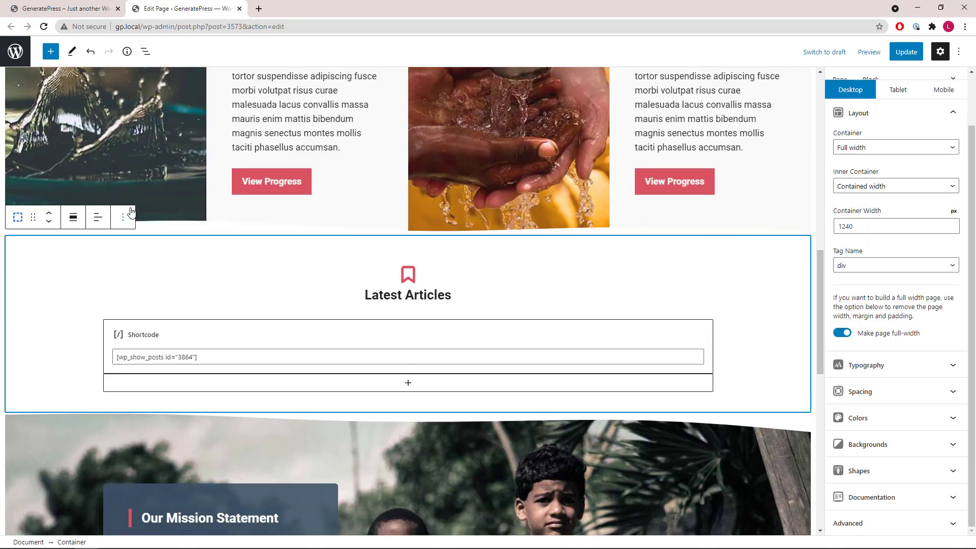
{"action": "left_click", "coordinate": [147, 53]}
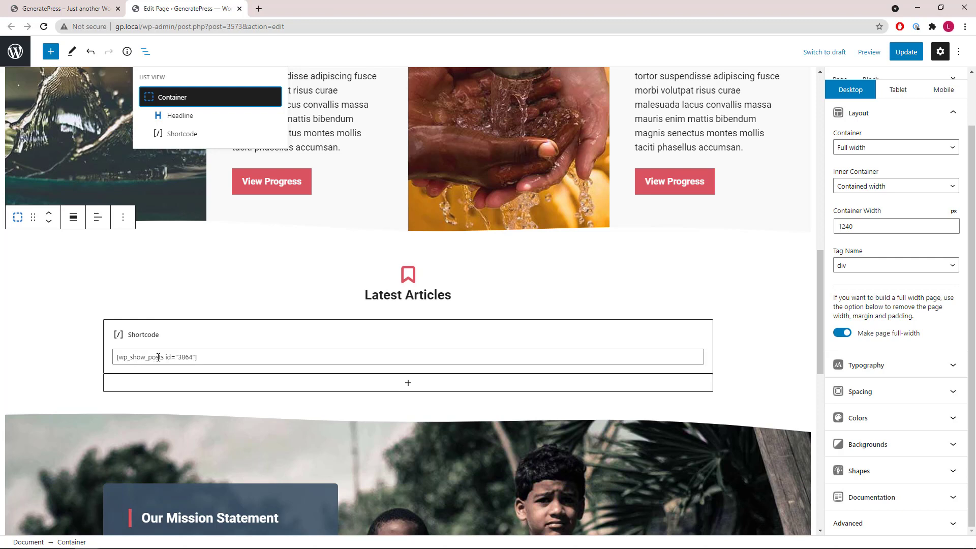
{"action": "middle_click", "coordinate": [16, 51]}
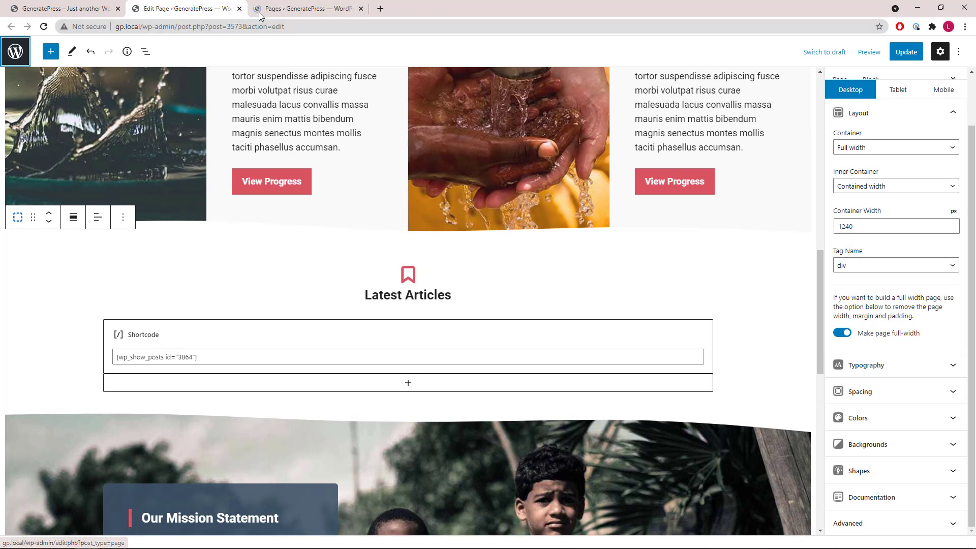
{"action": "left_click", "coordinate": [277, 10]}
{"action": "left_click", "coordinate": [53, 113]}
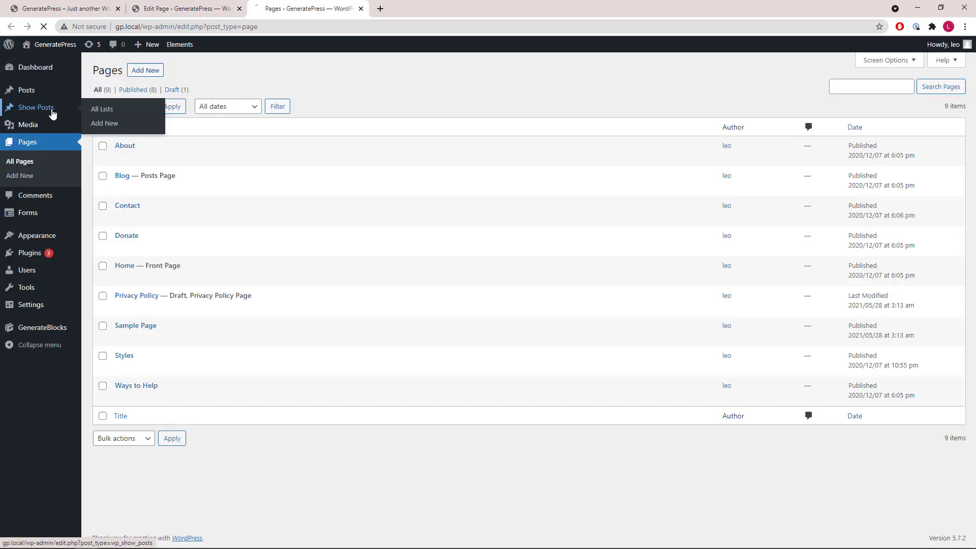
{"action": "left_click", "coordinate": [120, 161]}
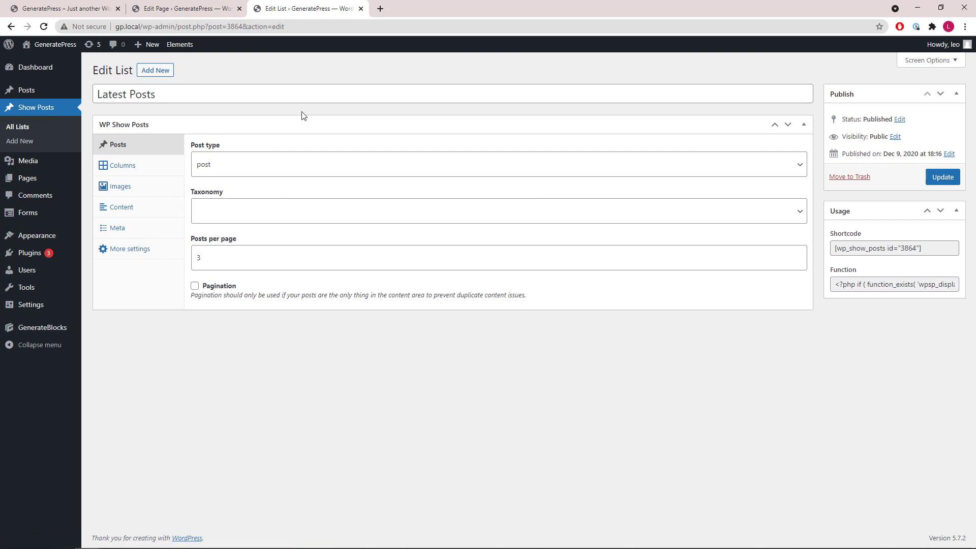
- Select the Mission Statement section's outer container and review its shape dividers
{"action": "left_click", "coordinate": [361, 9]}
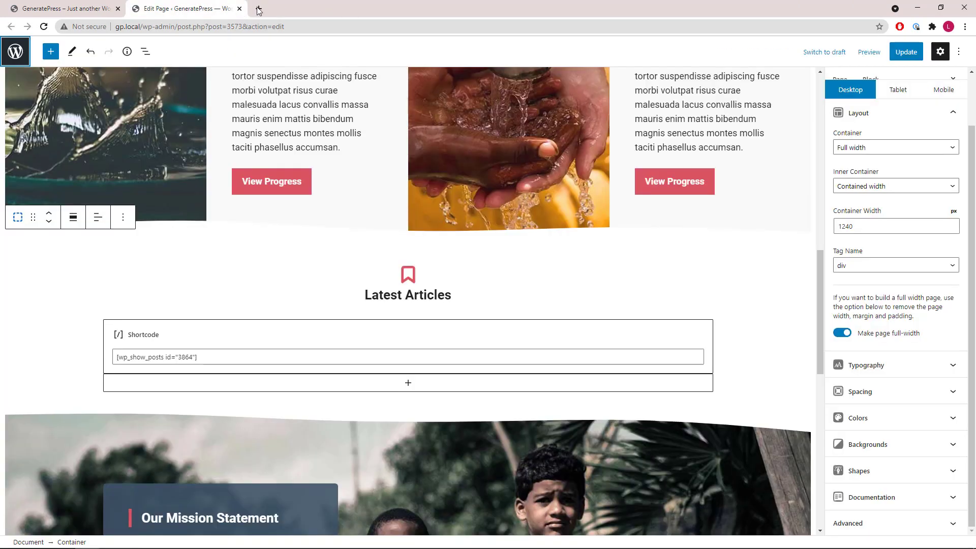
{"action": "scroll", "coordinate": [244, 121], "scroll_direction": "down", "scroll_amount": 5}
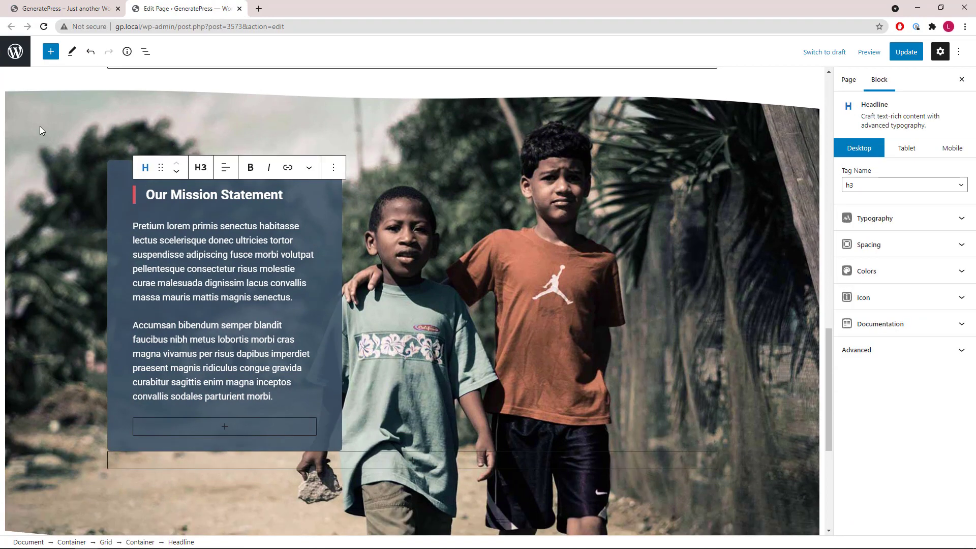
{"action": "left_click", "coordinate": [40, 126]}
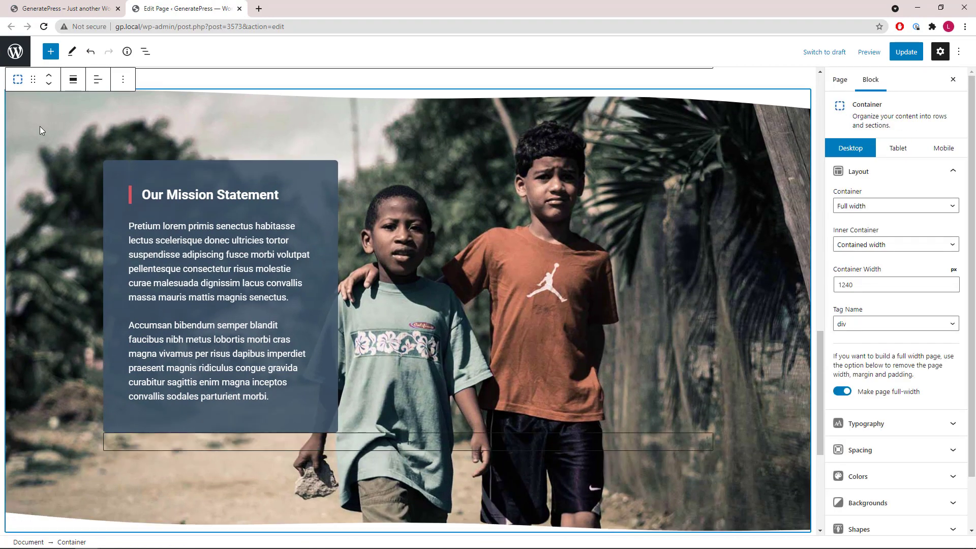
{"action": "left_click", "coordinate": [921, 171]}
{"action": "left_click", "coordinate": [952, 305]}
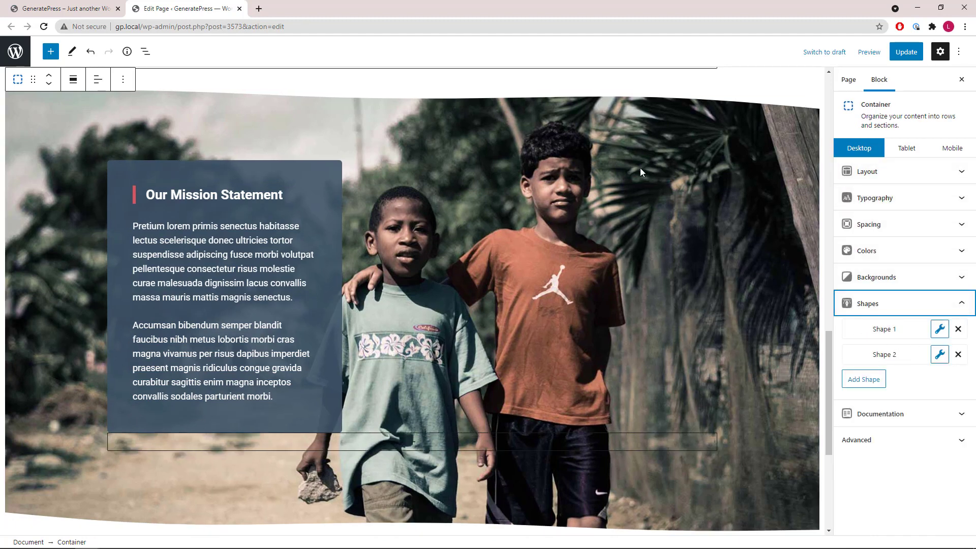
{"action": "scroll", "coordinate": [432, 277], "scroll_direction": "down", "scroll_amount": 3}
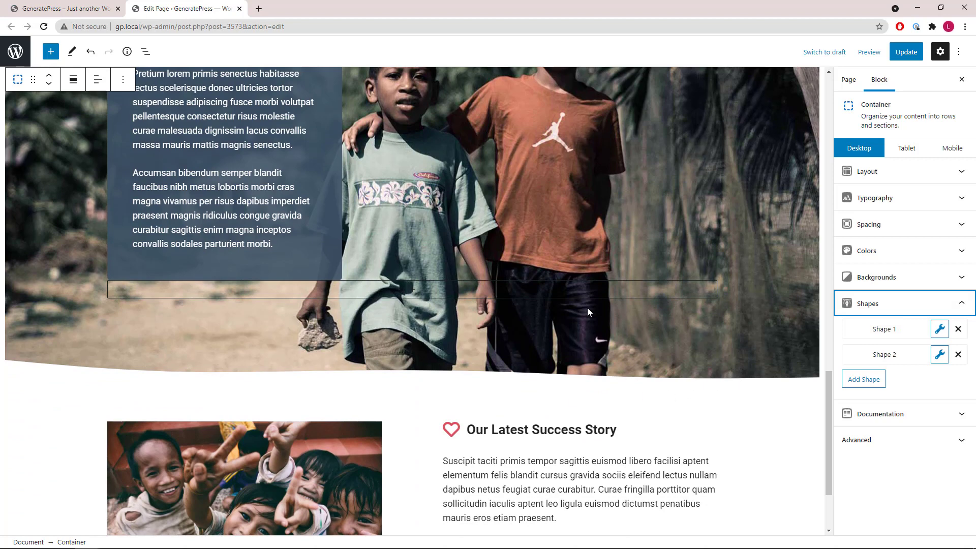
{"action": "scroll", "coordinate": [587, 311], "scroll_direction": "up", "scroll_amount": 3}
- Use List View to select the section's Grid and then the mission text column
{"action": "left_click", "coordinate": [144, 53]}
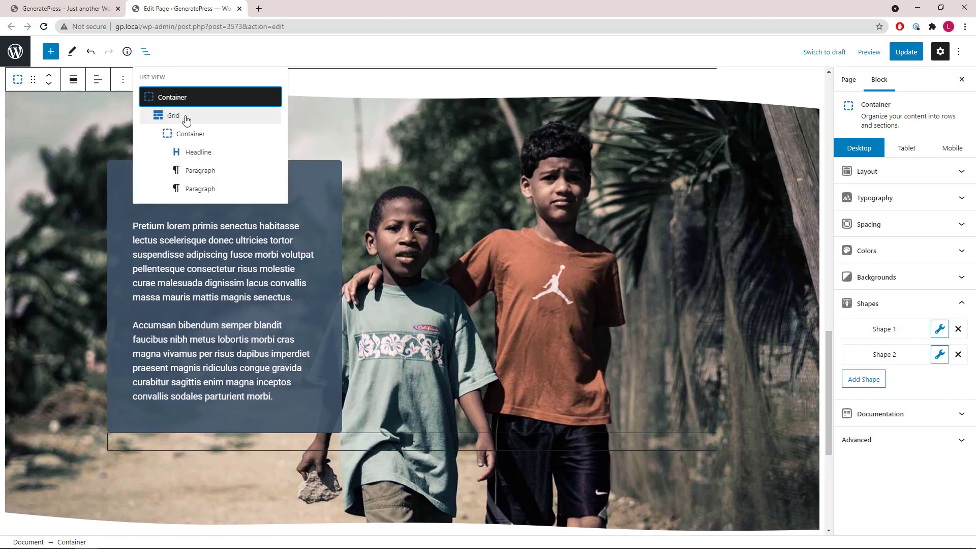
{"action": "left_click", "coordinate": [187, 117]}
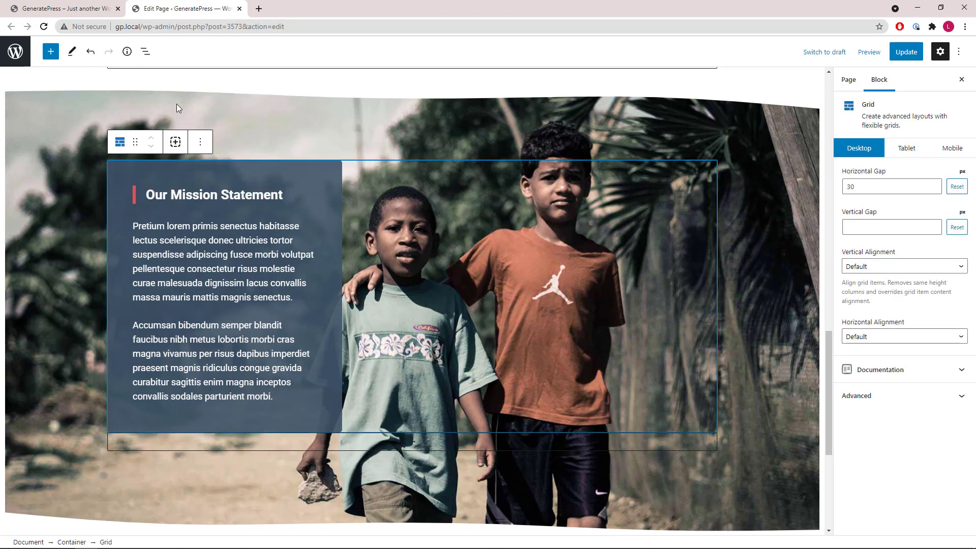
{"action": "left_click", "coordinate": [146, 51]}
{"action": "left_click", "coordinate": [186, 135]}
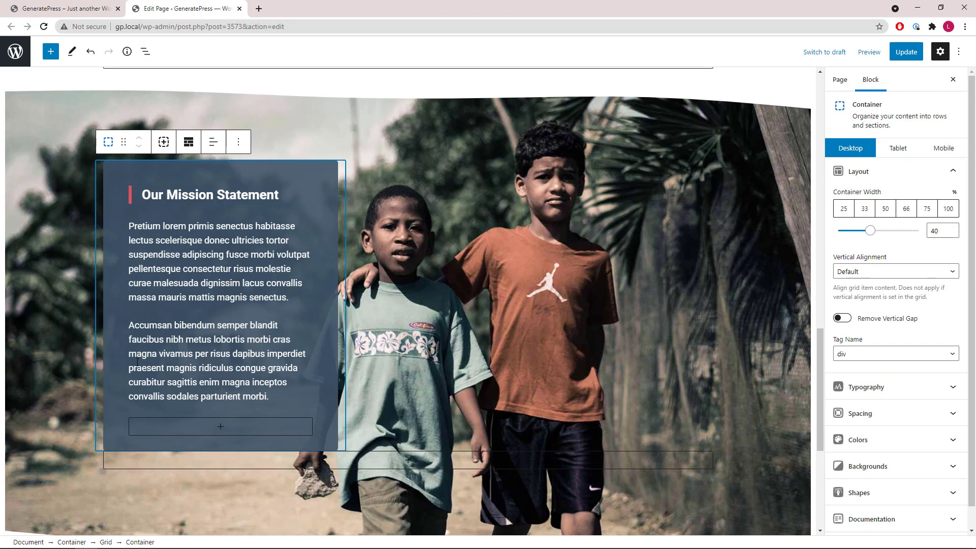
- Select the Our Mission Statement headline to view left padding 20, bottom margin 30, 6 px left border
{"action": "left_click", "coordinate": [145, 51]}
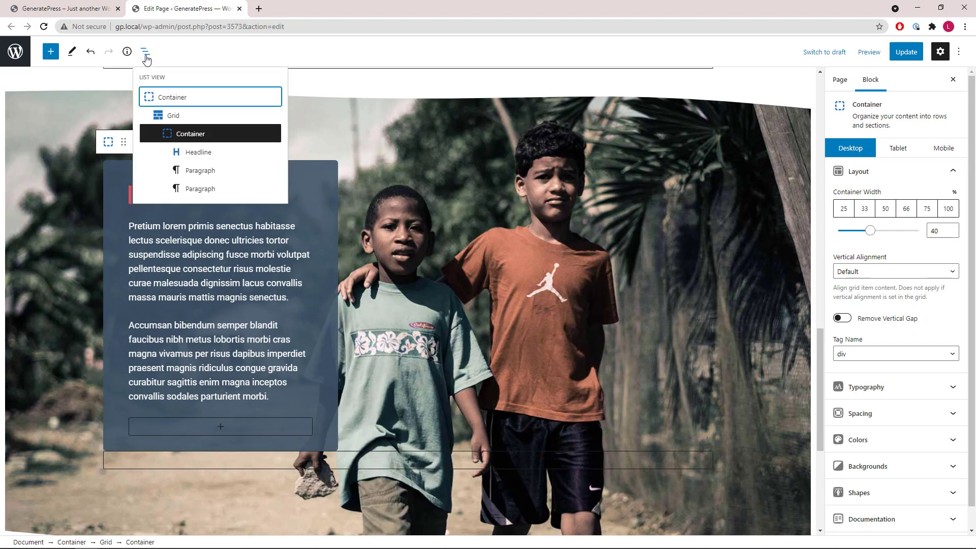
{"action": "left_click", "coordinate": [196, 153]}
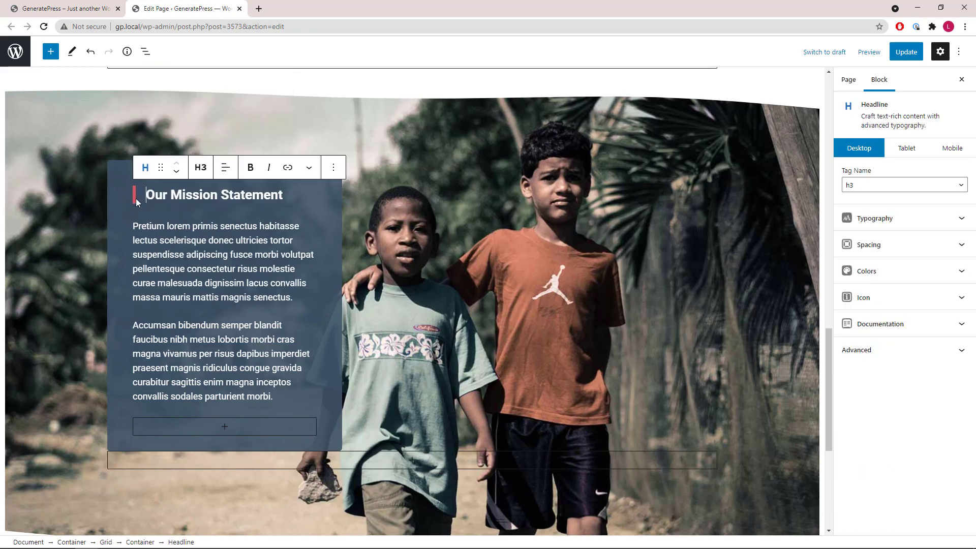
{"action": "left_click", "coordinate": [914, 246]}
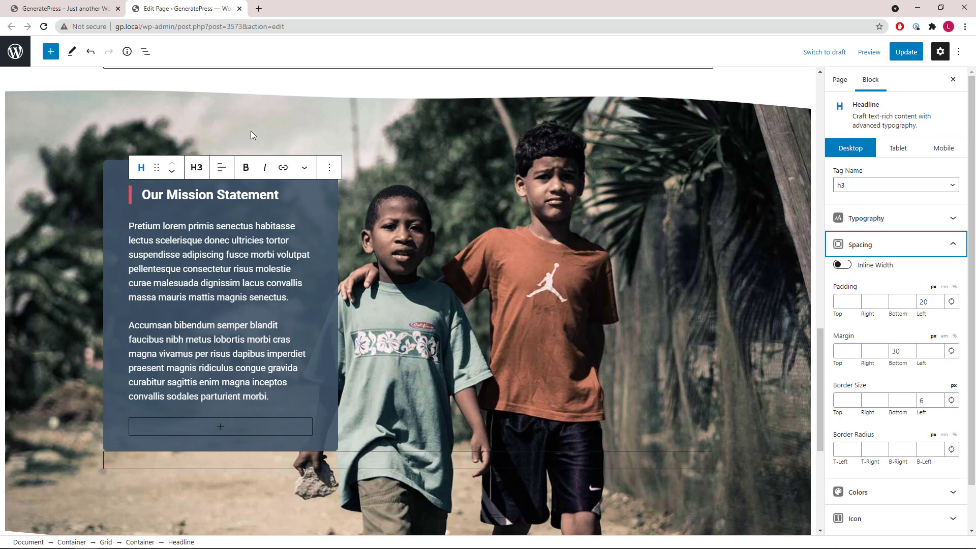
{"action": "left_click", "coordinate": [146, 51]}
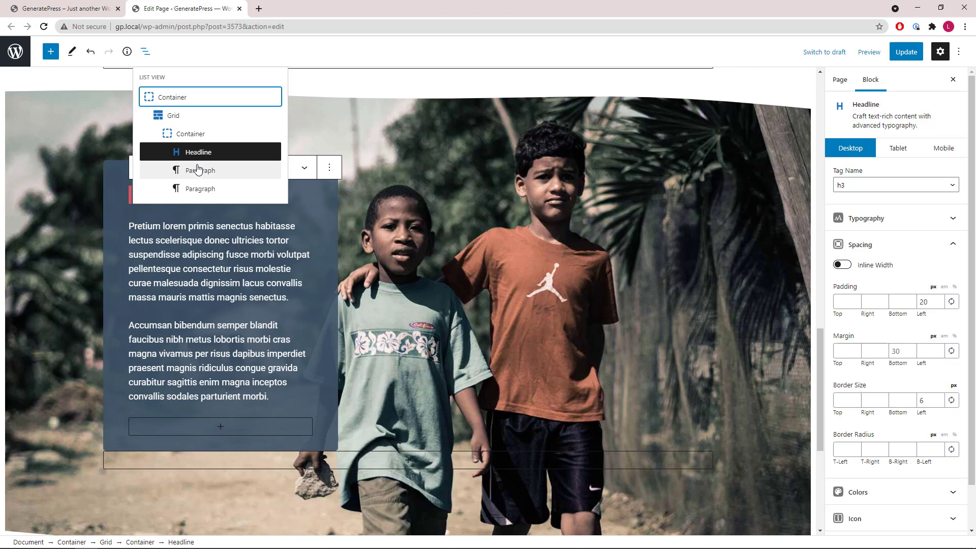
{"action": "left_click", "coordinate": [146, 53]}
- Select the Our Latest Success Story section container and check its block structure in List View
{"action": "scroll", "coordinate": [69, 386], "scroll_direction": "down", "scroll_amount": 5}
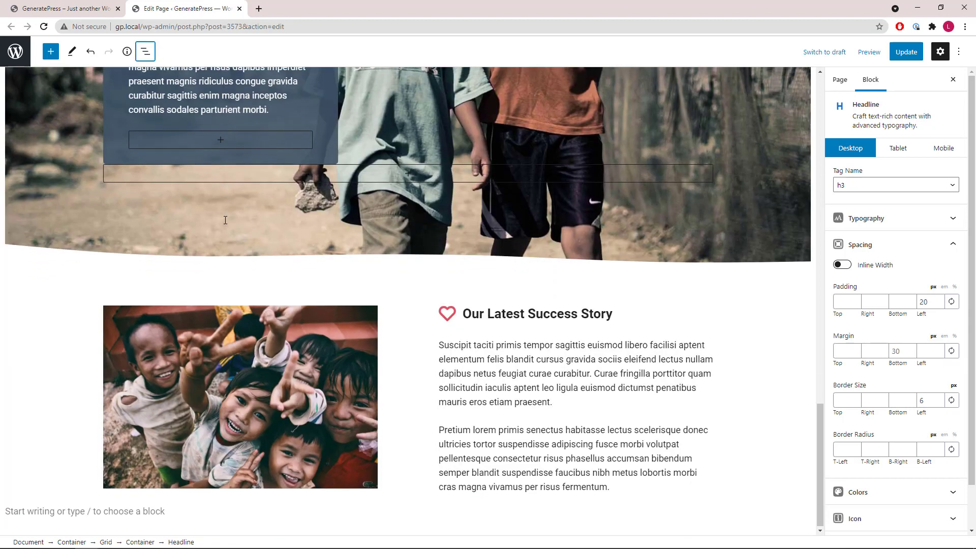
{"action": "left_click", "coordinate": [67, 385]}
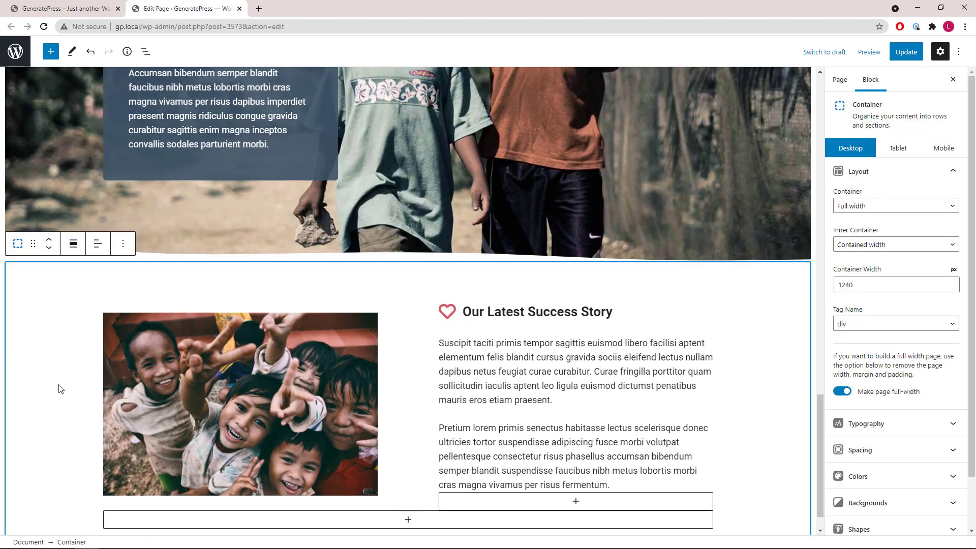
{"action": "left_click", "coordinate": [146, 52]}
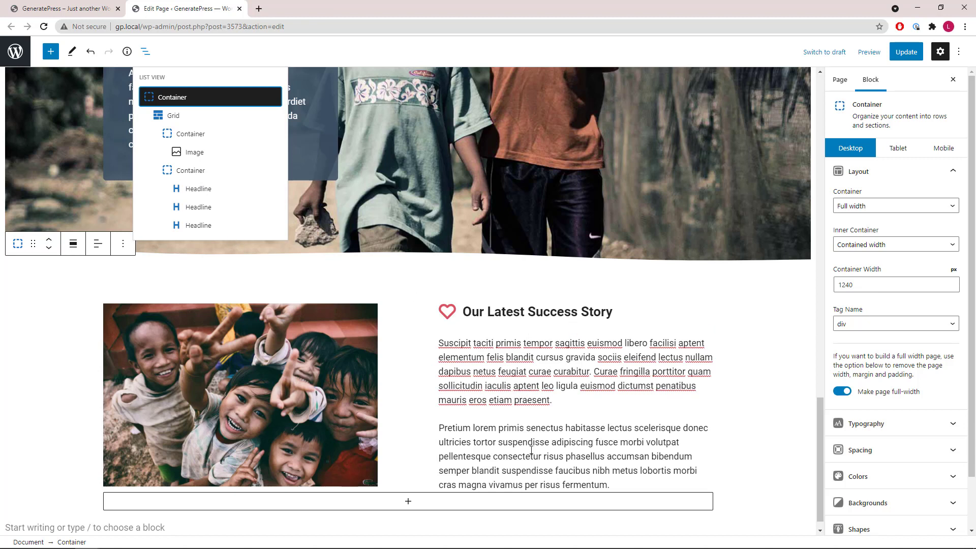
{"action": "left_click", "coordinate": [145, 52]}
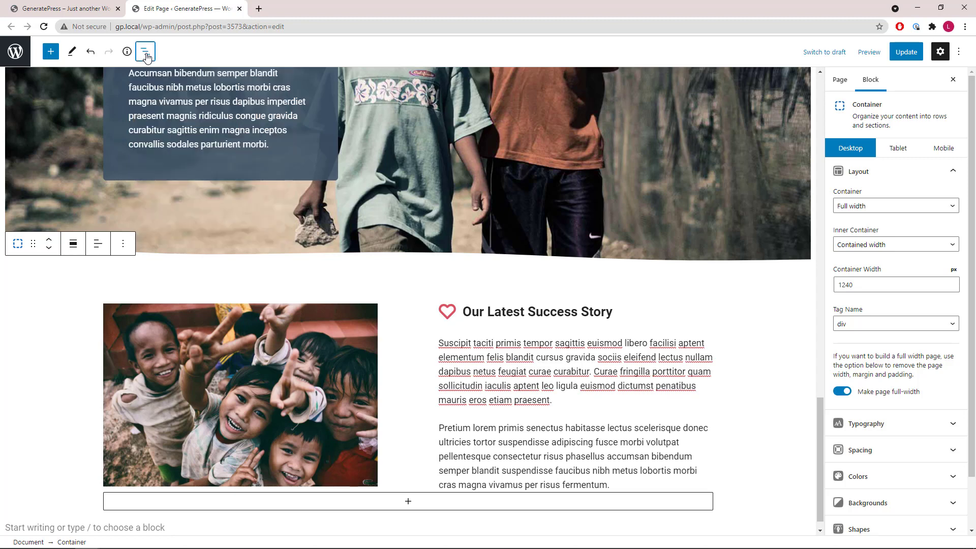
- Leave the Home editor without saving, then open the Ways to Help page's editor in a new tab
{"action": "left_click", "coordinate": [240, 8]}
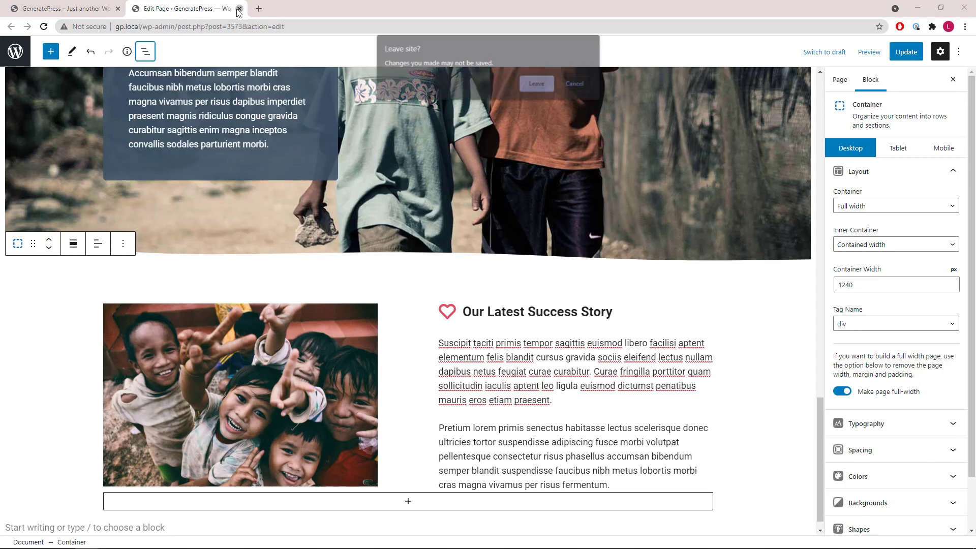
{"action": "left_click", "coordinate": [534, 84]}
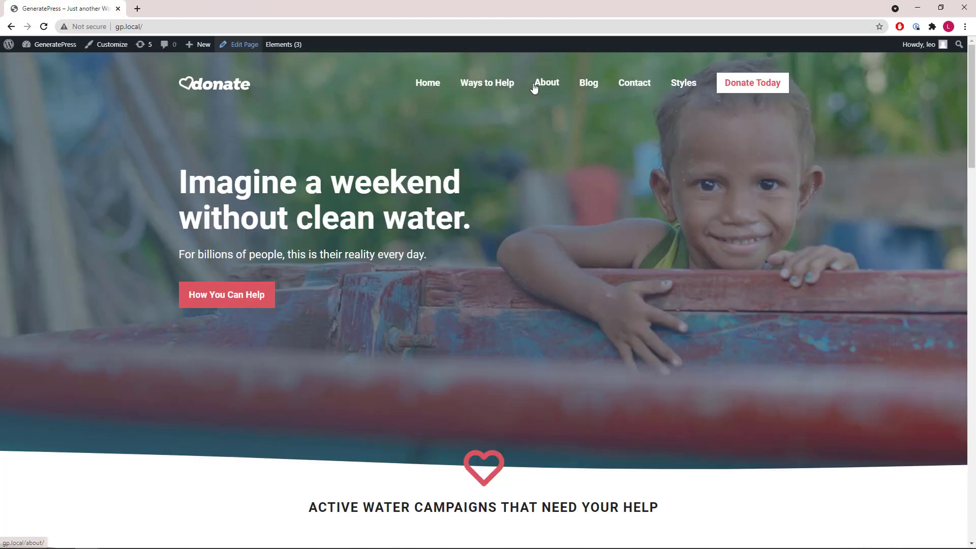
{"action": "left_click", "coordinate": [482, 88]}
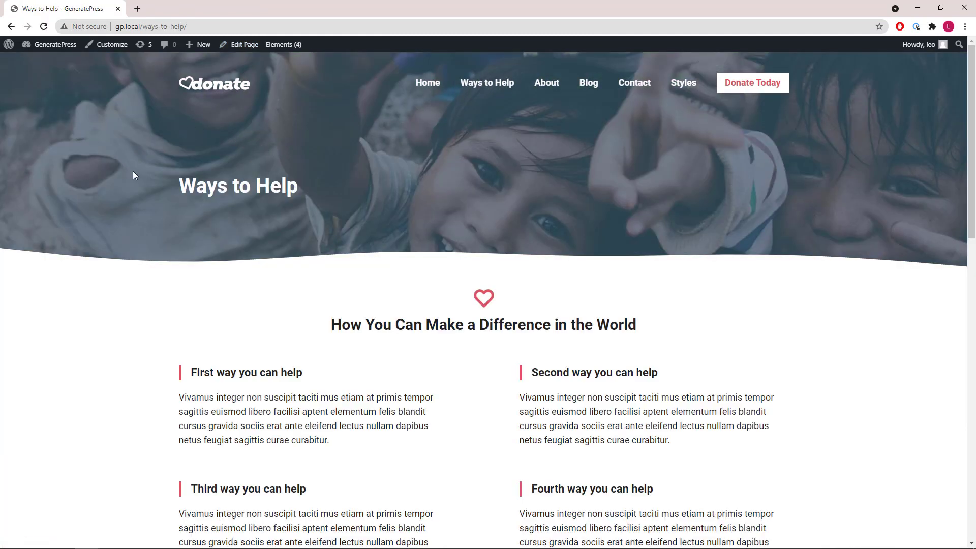
{"action": "mouse_move", "coordinate": [280, 47]}
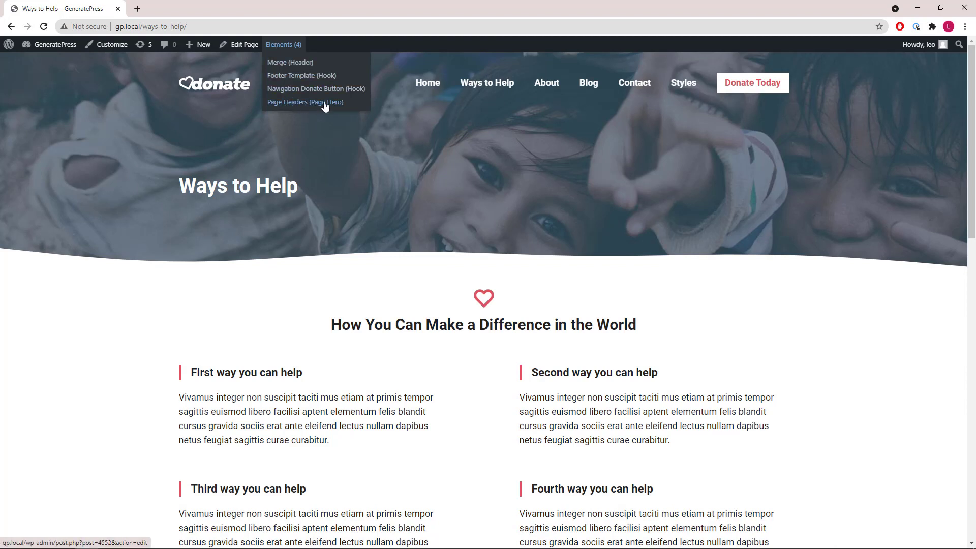
{"action": "middle_click", "coordinate": [217, 46]}
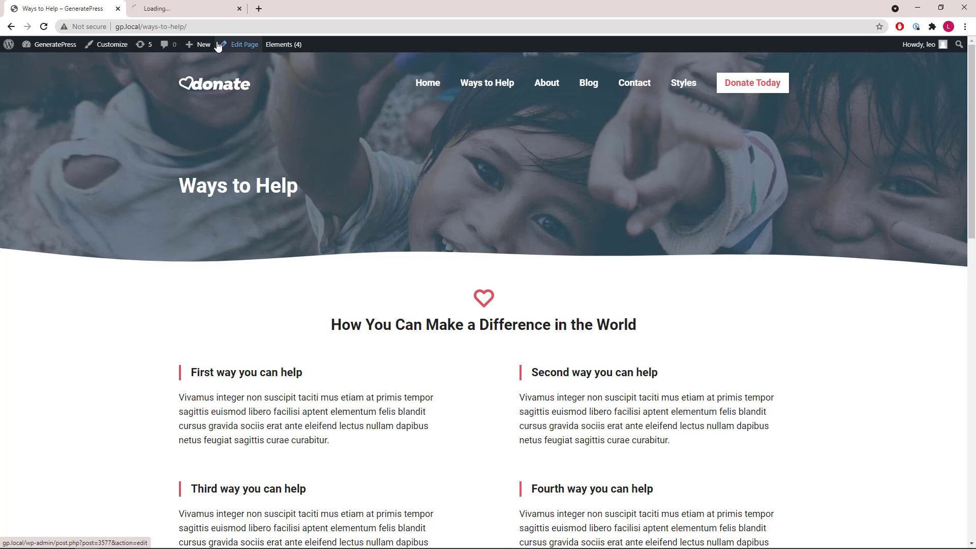
{"action": "left_click", "coordinate": [136, 12]}
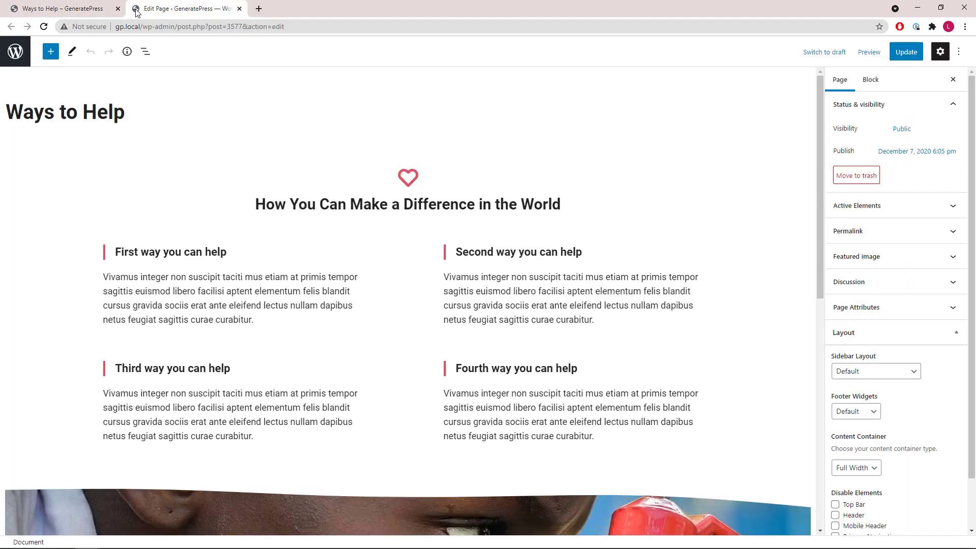
{"action": "left_click", "coordinate": [47, 179]}
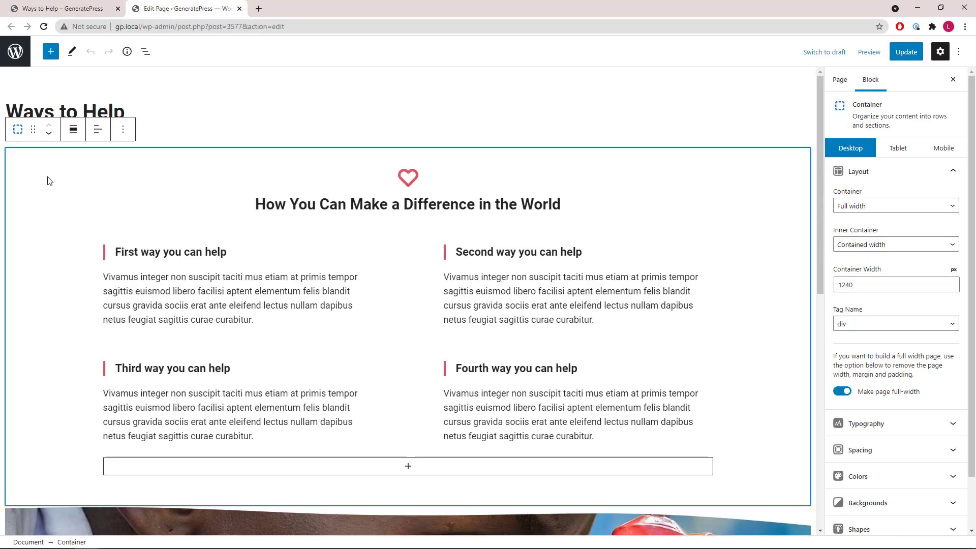
{"action": "left_click", "coordinate": [145, 53]}
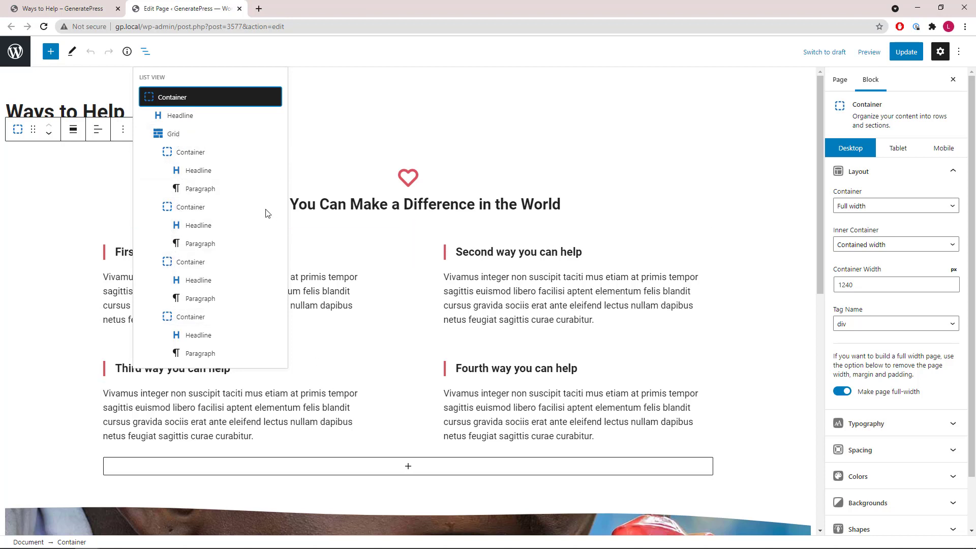
{"action": "left_click", "coordinate": [213, 156]}
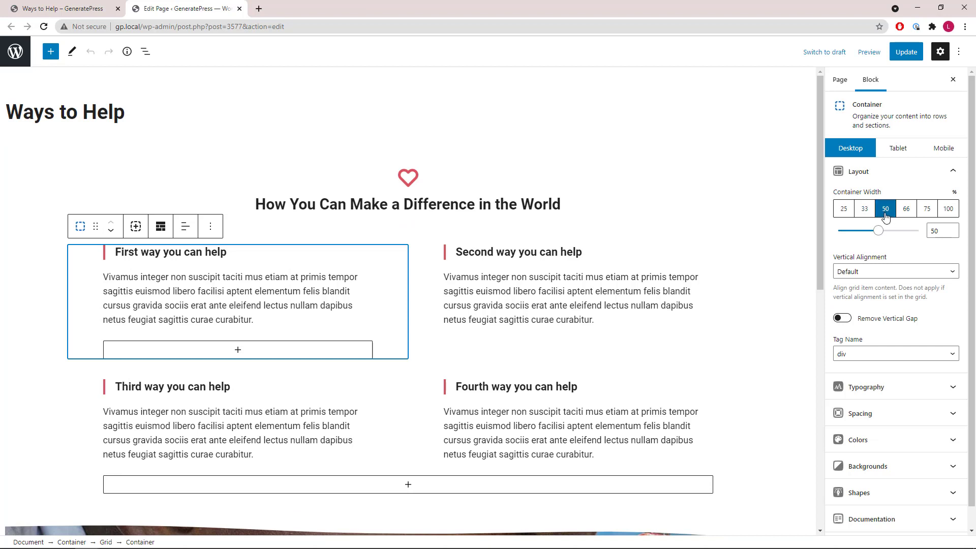
{"action": "left_click", "coordinate": [145, 51]}
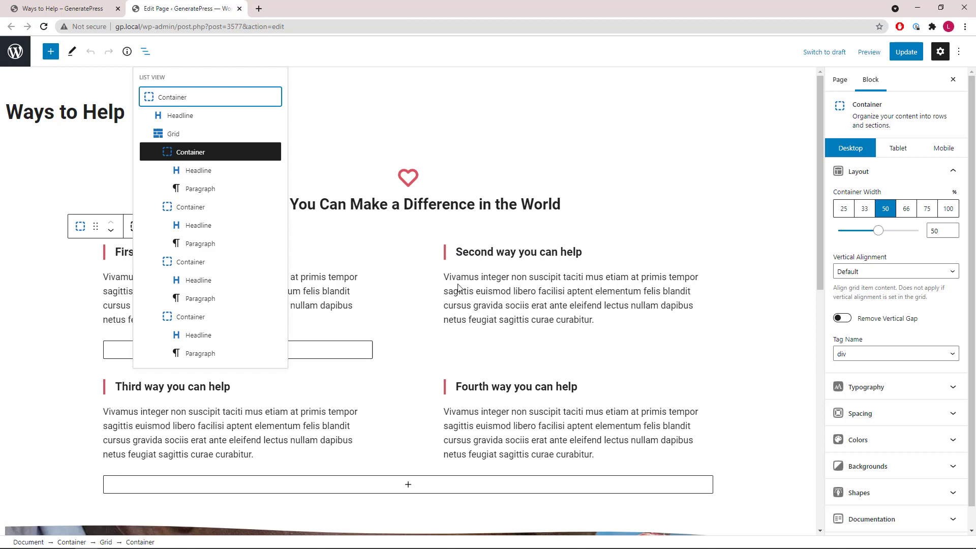
{"action": "left_click", "coordinate": [145, 53]}
{"action": "scroll", "coordinate": [280, 206], "scroll_direction": "down", "scroll_amount": 8}
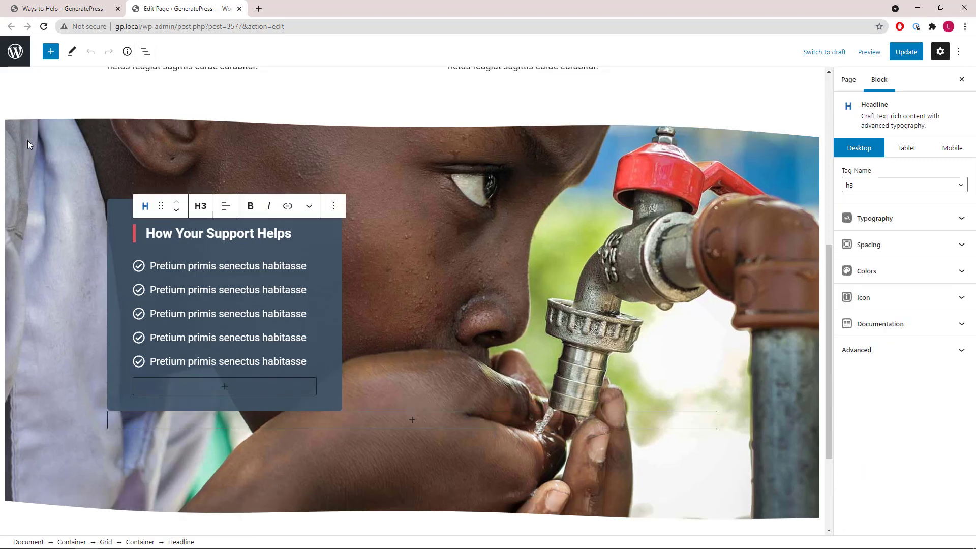
- Select the How Your Support Helps image section and review its shape dividers and block structure
{"action": "left_click", "coordinate": [28, 145]}
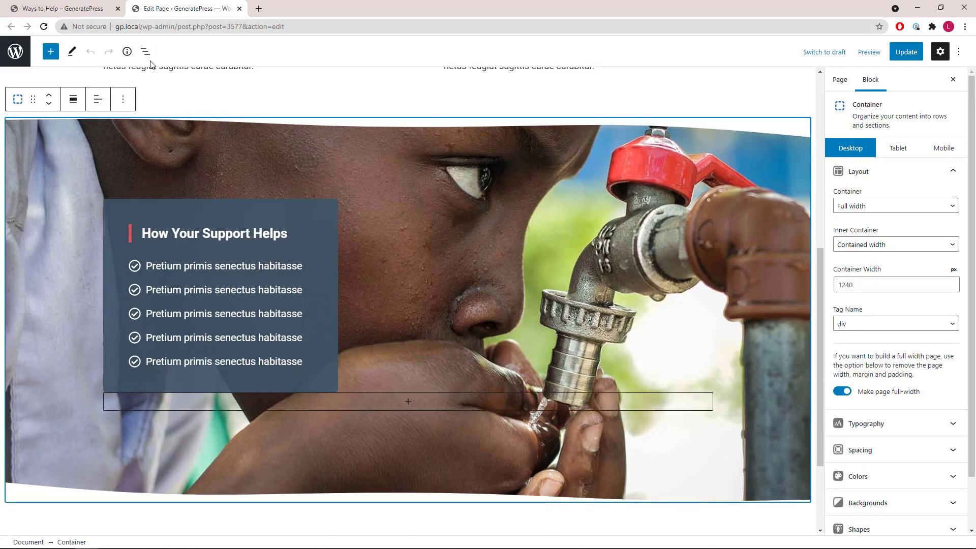
{"action": "left_click", "coordinate": [953, 171]}
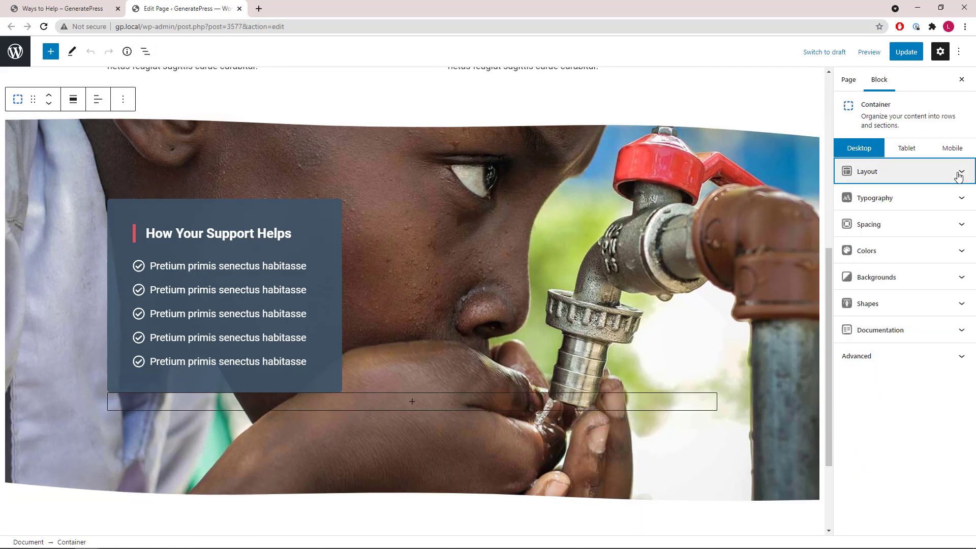
{"action": "left_click", "coordinate": [958, 313]}
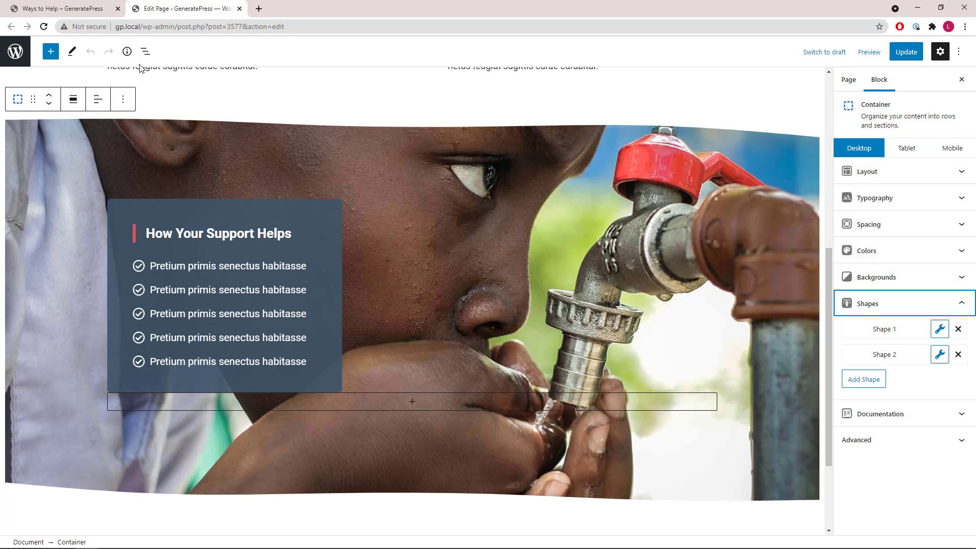
{"action": "left_click", "coordinate": [145, 51]}
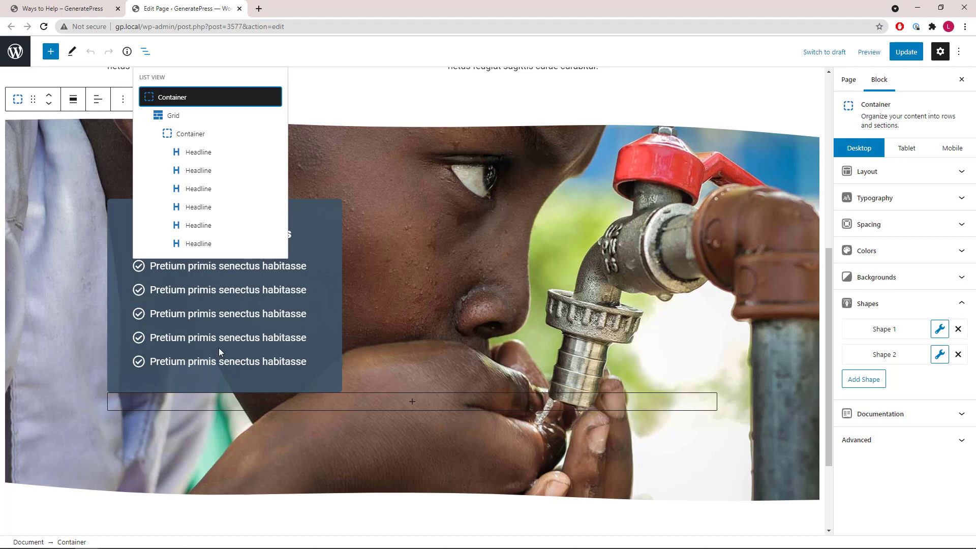
{"action": "left_click", "coordinate": [145, 56]}
- Inspect the Be Part of the Solution section's block structure, then close the editor tab
{"action": "scroll", "coordinate": [138, 414], "scroll_direction": "down", "scroll_amount": 3}
{"action": "left_click", "coordinate": [107, 437]}
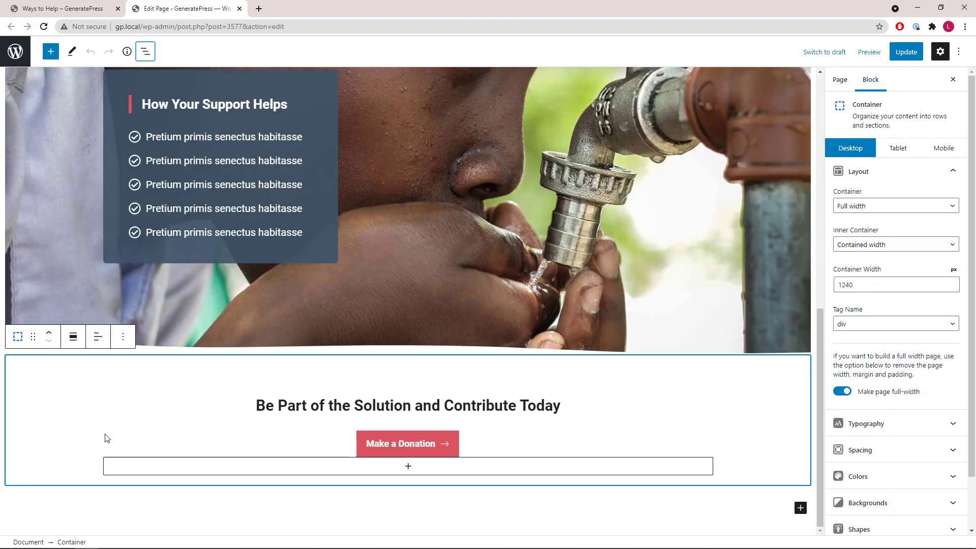
{"action": "left_click", "coordinate": [145, 51]}
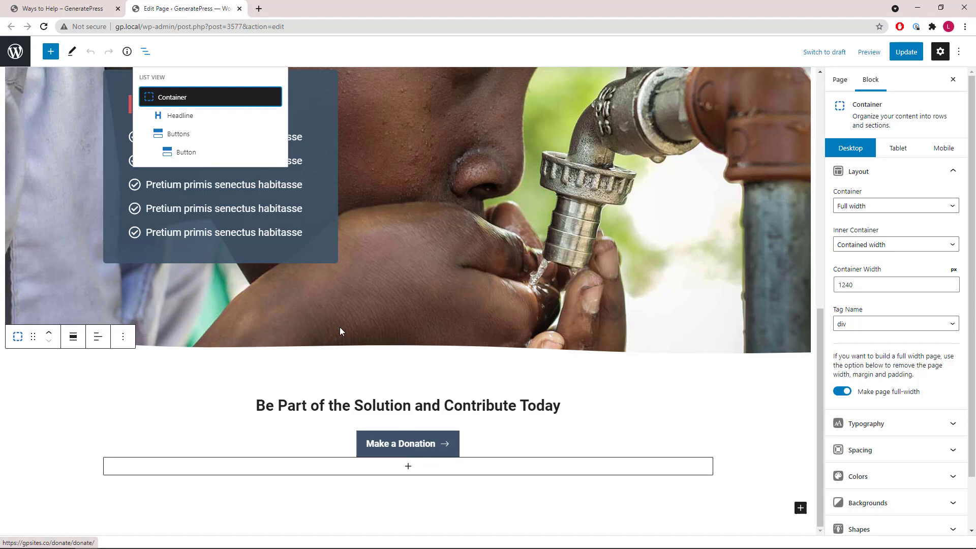
{"action": "left_click", "coordinate": [145, 54]}
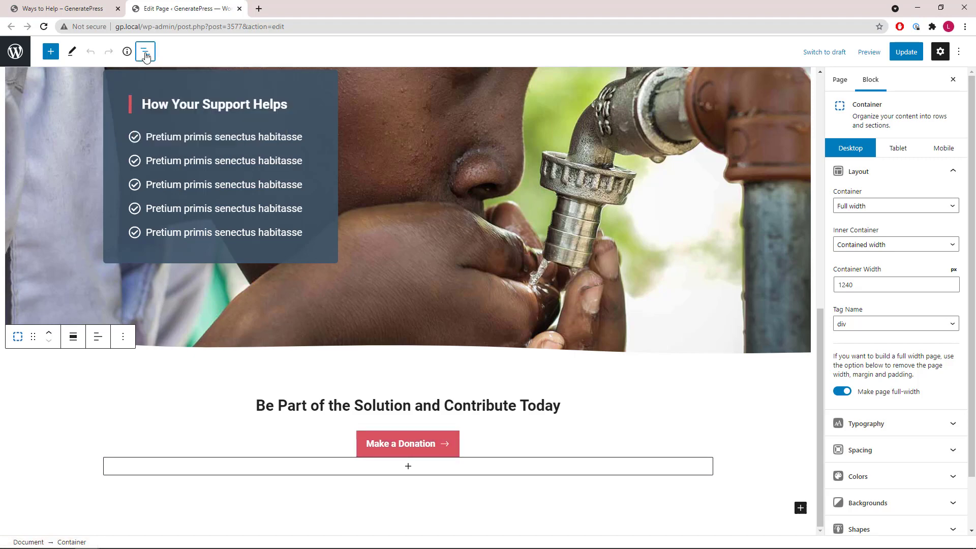
{"action": "left_click", "coordinate": [239, 9]}
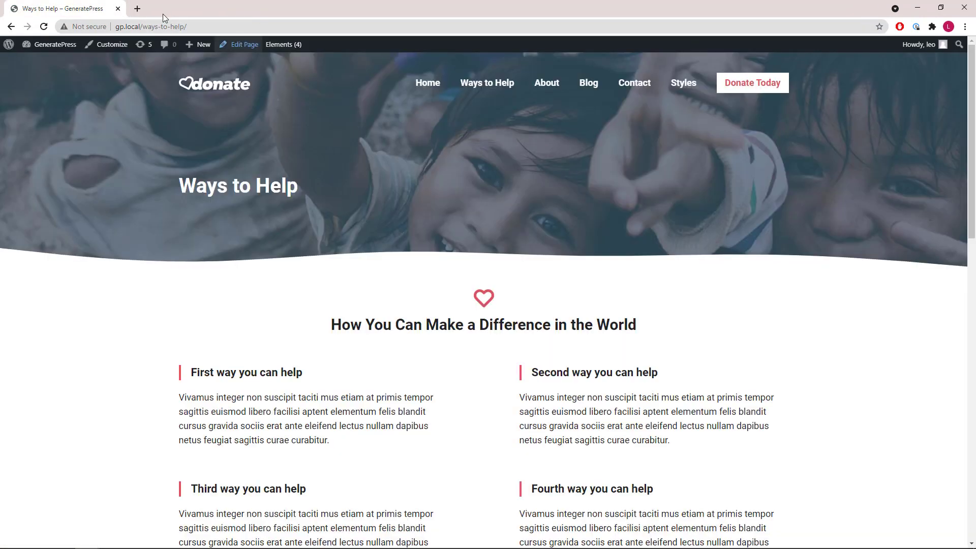
- Navigate to About from the site menu and open its Edit Page screen in a new tab
{"action": "left_click", "coordinate": [541, 85]}
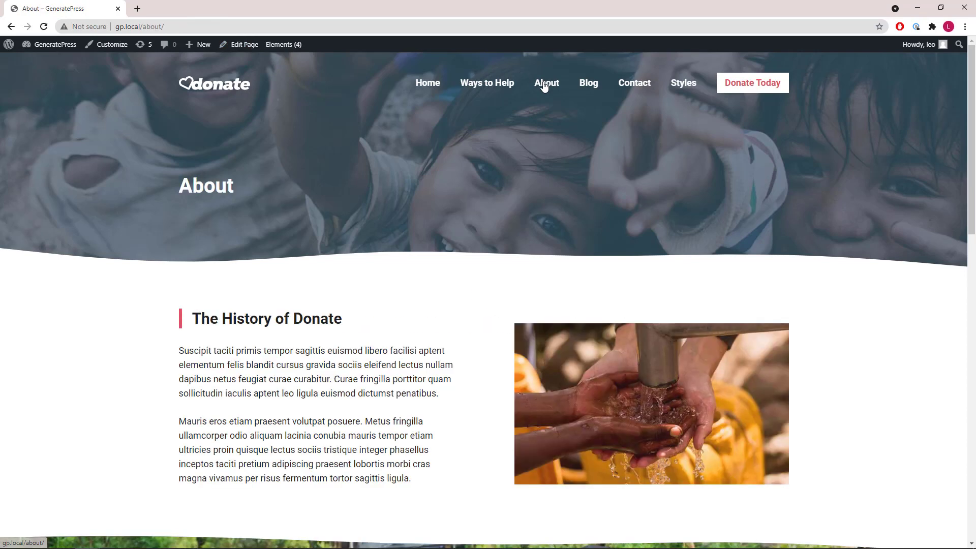
{"action": "left_click", "coordinate": [240, 45]}
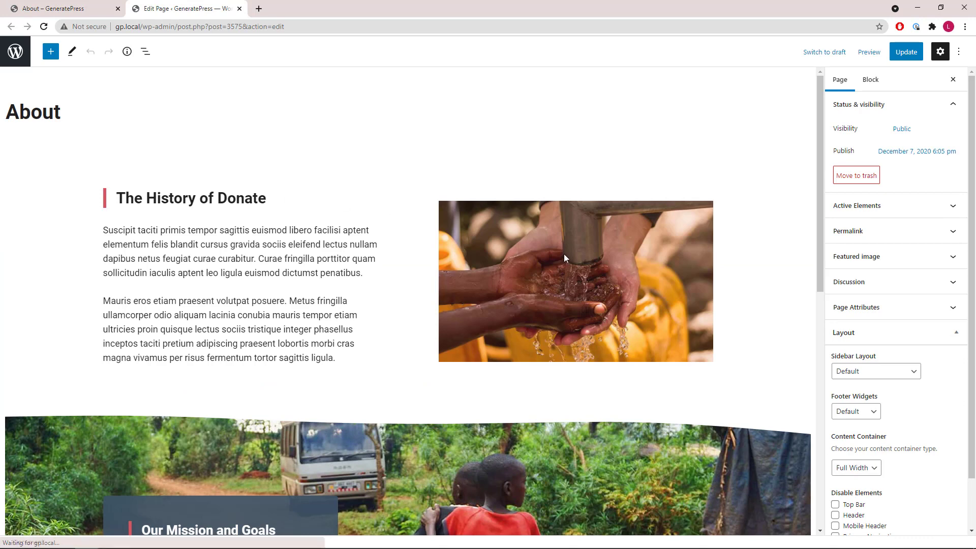
- Select the first stat card in the Donate's Impact section via the block list
{"action": "scroll", "coordinate": [531, 239], "scroll_direction": "down", "scroll_amount": 6}
{"action": "scroll", "coordinate": [531, 241], "scroll_direction": "down", "scroll_amount": 4}
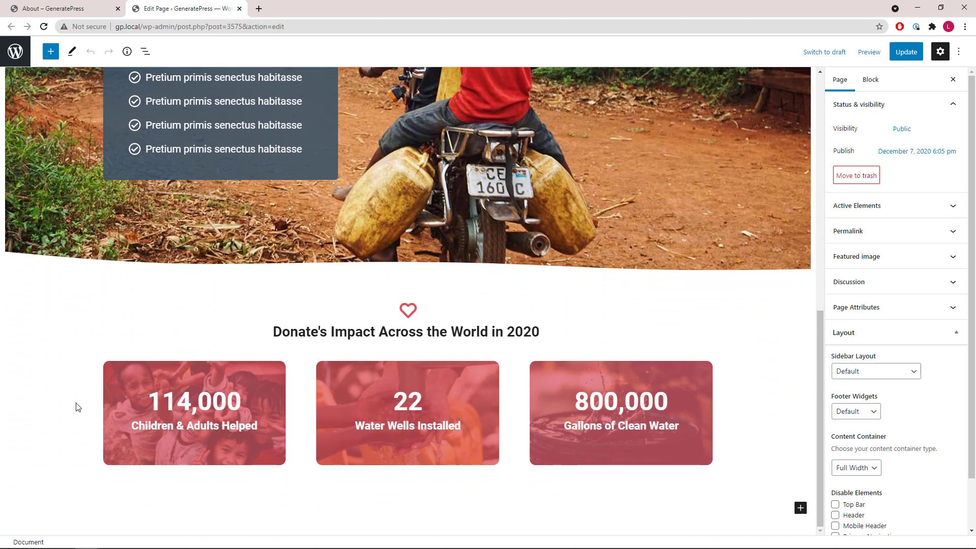
{"action": "left_click", "coordinate": [51, 334]}
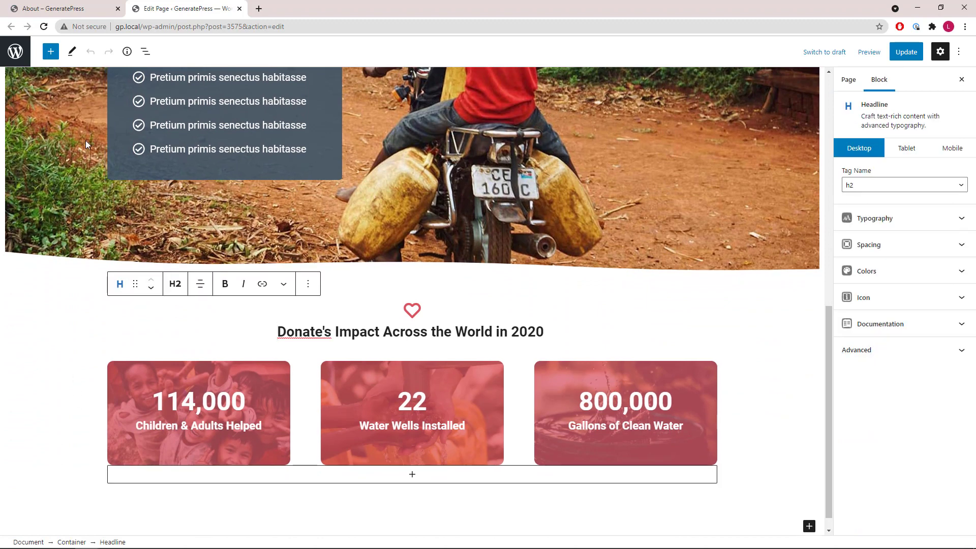
{"action": "left_click", "coordinate": [63, 346]}
{"action": "left_click", "coordinate": [47, 346]}
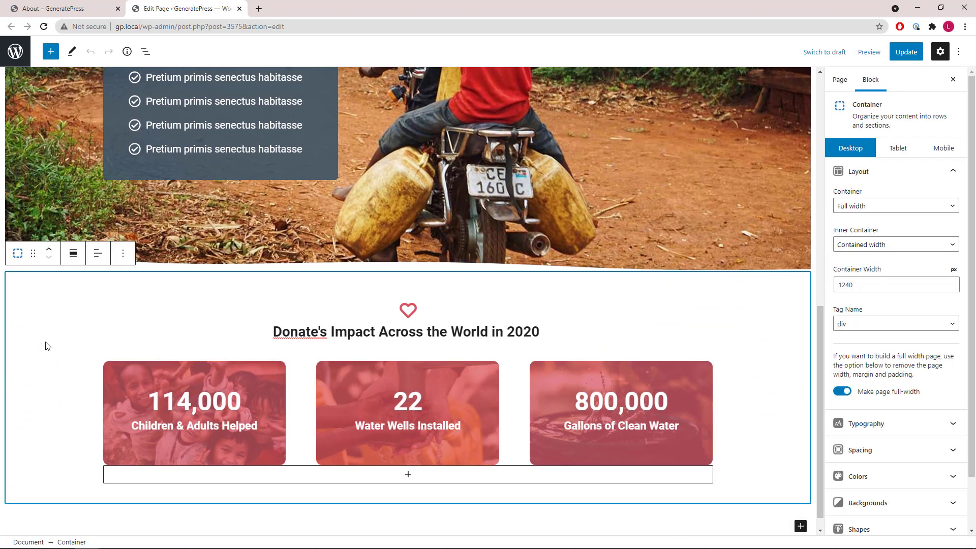
{"action": "left_click", "coordinate": [145, 53]}
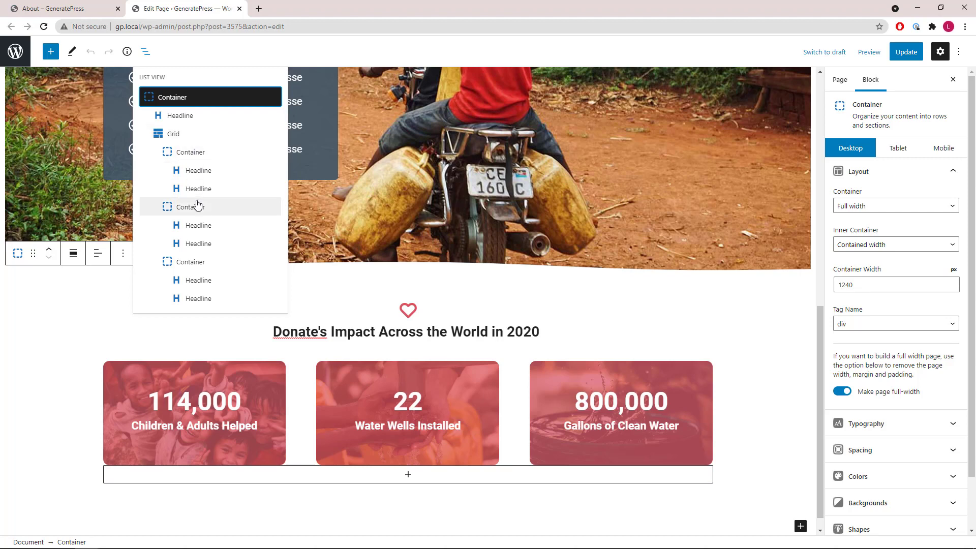
{"action": "left_click", "coordinate": [196, 153]}
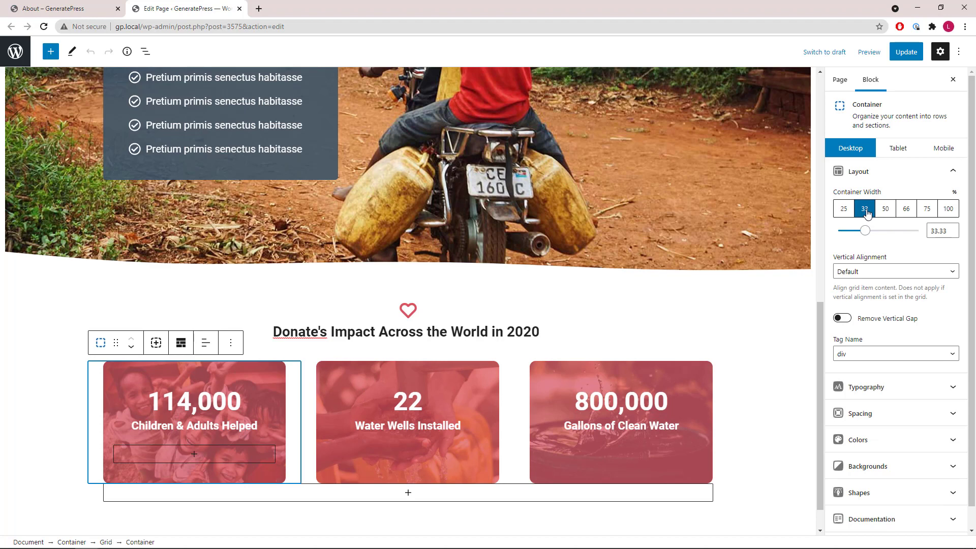
- Try a 0.9 background image opacity on the stat card, then close the editor
{"action": "left_click", "coordinate": [952, 172]}
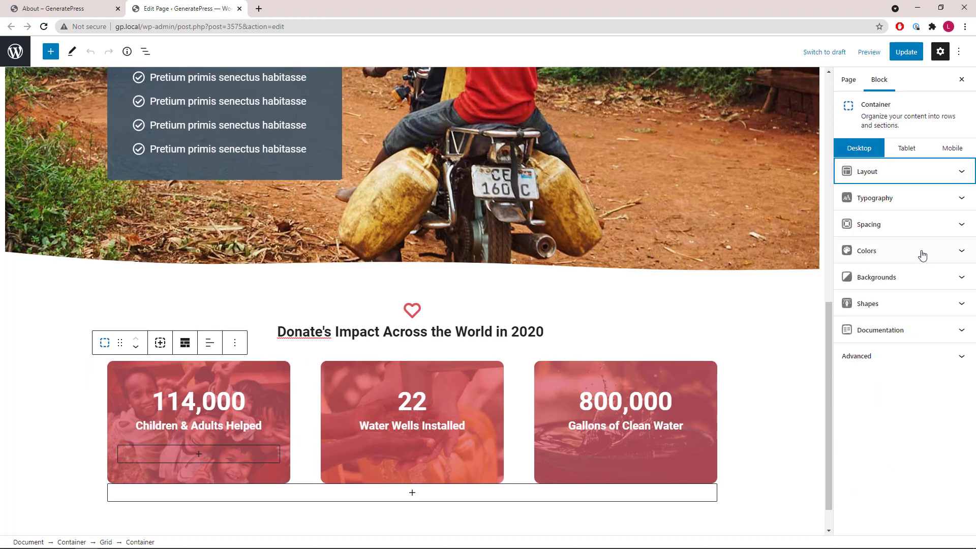
{"action": "left_click", "coordinate": [960, 278]}
{"action": "scroll", "coordinate": [893, 259], "scroll_direction": "down", "scroll_amount": 2}
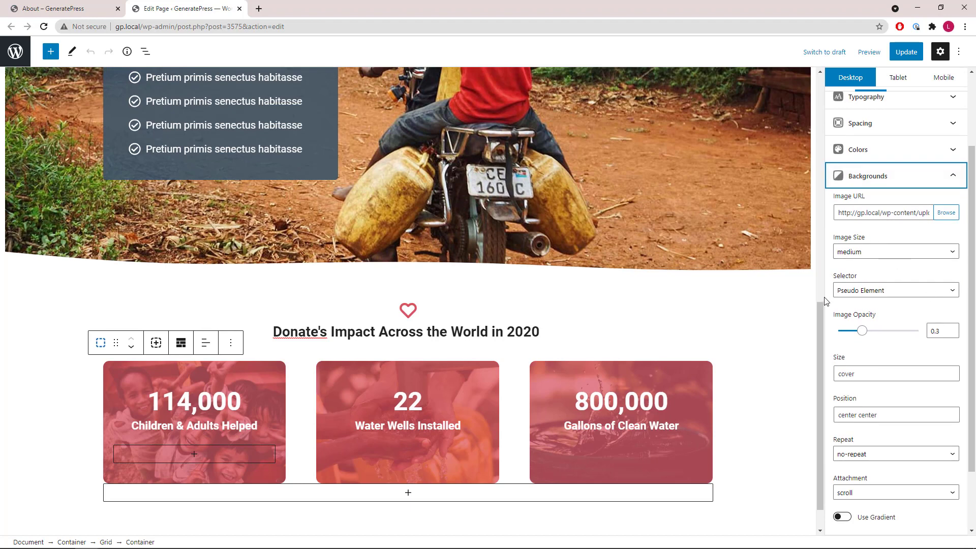
{"action": "scroll", "coordinate": [940, 229], "scroll_direction": "up", "scroll_amount": 1}
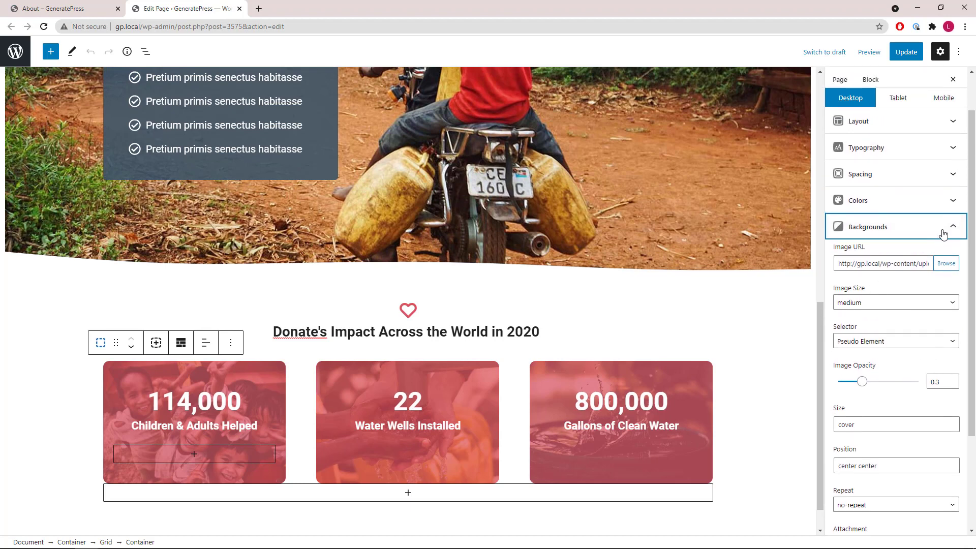
{"action": "left_click", "coordinate": [950, 200]}
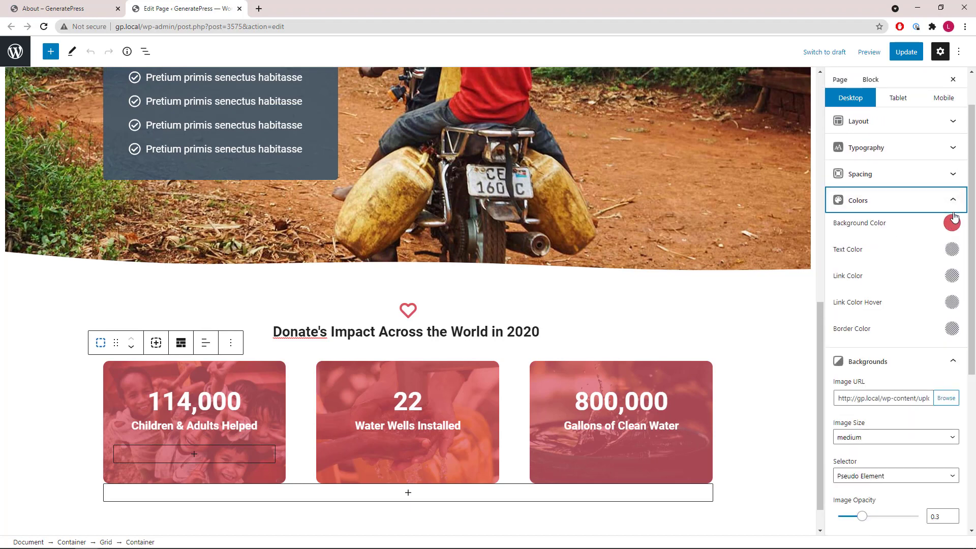
{"action": "scroll", "coordinate": [912, 307], "scroll_direction": "down", "scroll_amount": 3}
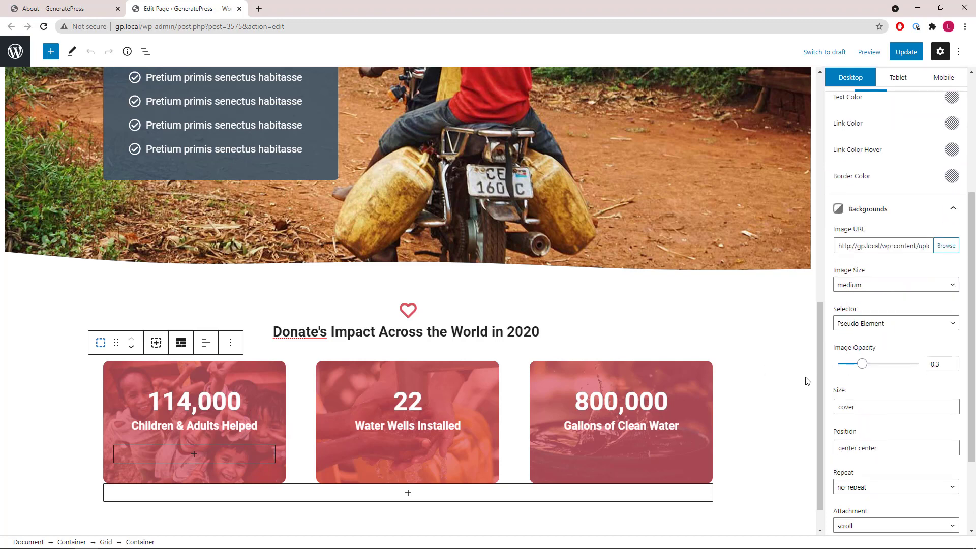
{"action": "mouse_move", "coordinate": [863, 365]}
{"action": "left_mouse_down"}
{"action": "mouse_move", "coordinate": [910, 365]}
{"action": "mouse_move", "coordinate": [812, 373]}
{"action": "mouse_move", "coordinate": [878, 368]}
{"action": "mouse_move", "coordinate": [866, 370]}
{"action": "left_mouse_up"}
{"action": "left_click", "coordinate": [948, 210]}
{"action": "left_click", "coordinate": [961, 249]}
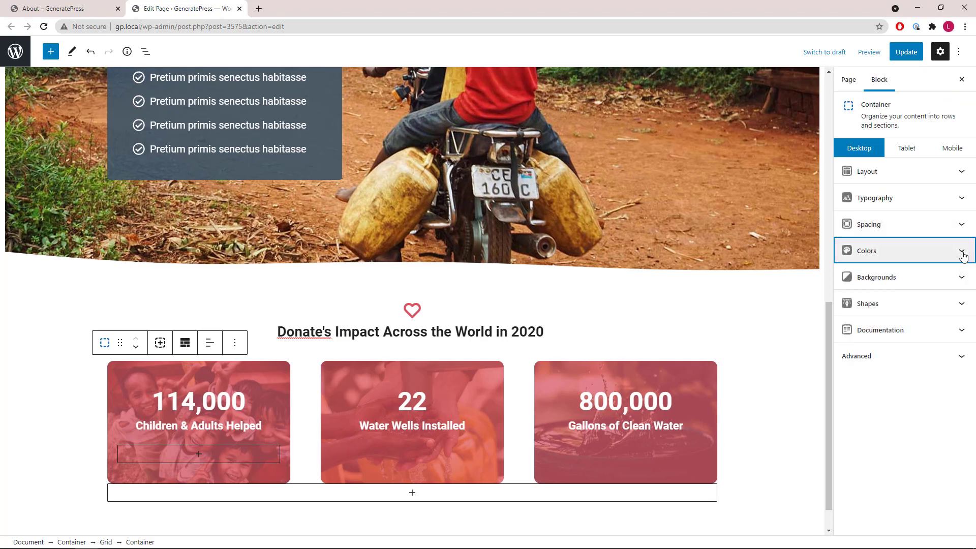
{"action": "left_click", "coordinate": [239, 9]}
- Leave the editor without saving, look through the Blog page, then open Contact
{"action": "left_click", "coordinate": [525, 83]}
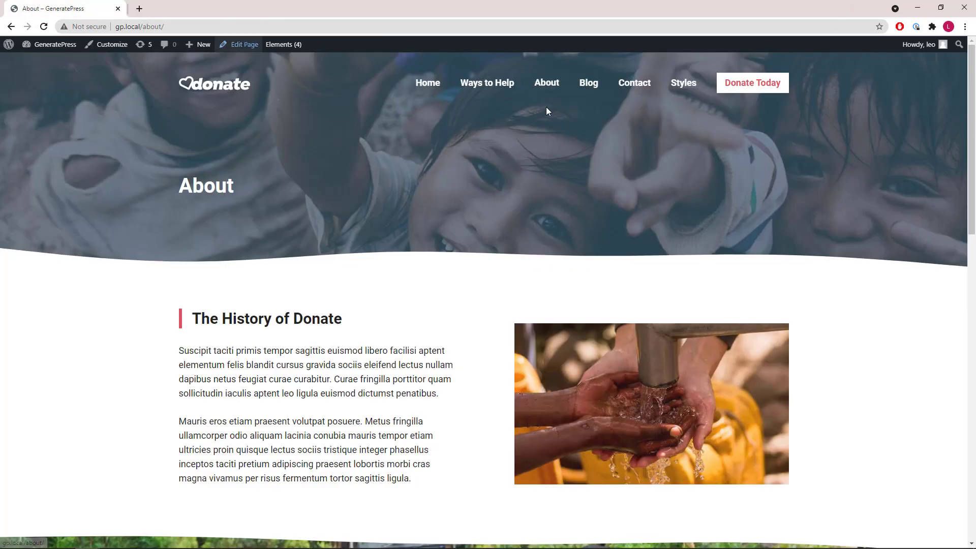
{"action": "left_click", "coordinate": [589, 86]}
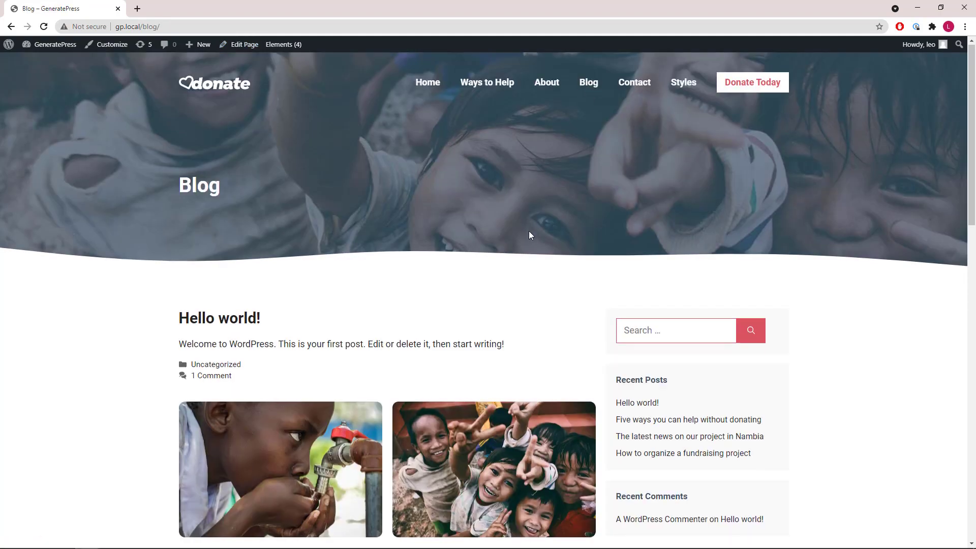
{"action": "scroll", "coordinate": [528, 235], "scroll_direction": "down", "scroll_amount": 15}
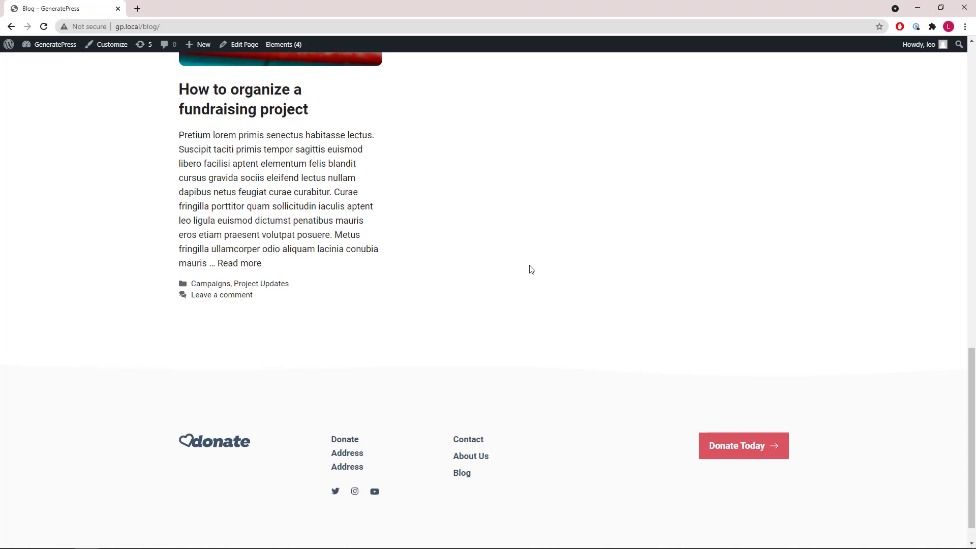
{"action": "scroll", "coordinate": [531, 270], "scroll_direction": "up", "scroll_amount": 15}
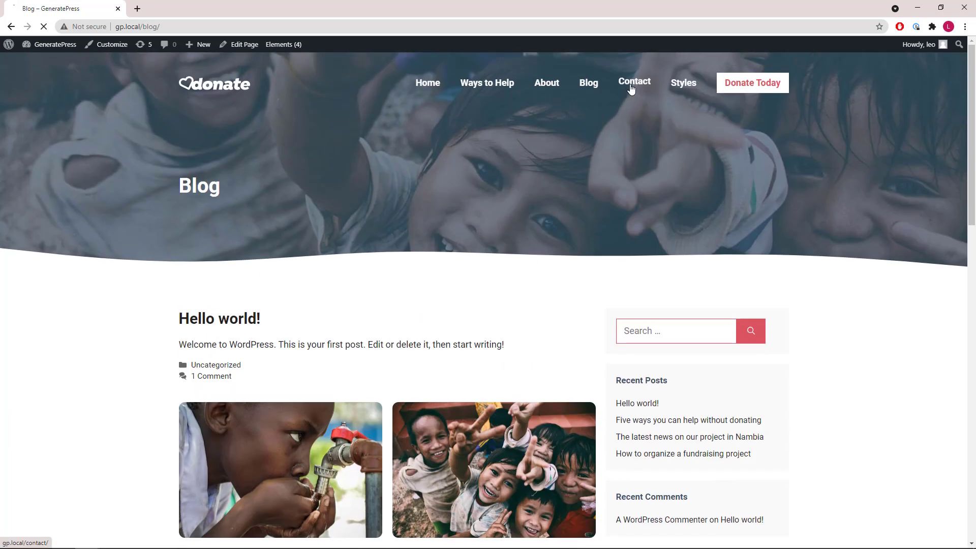
{"action": "left_click", "coordinate": [629, 93]}
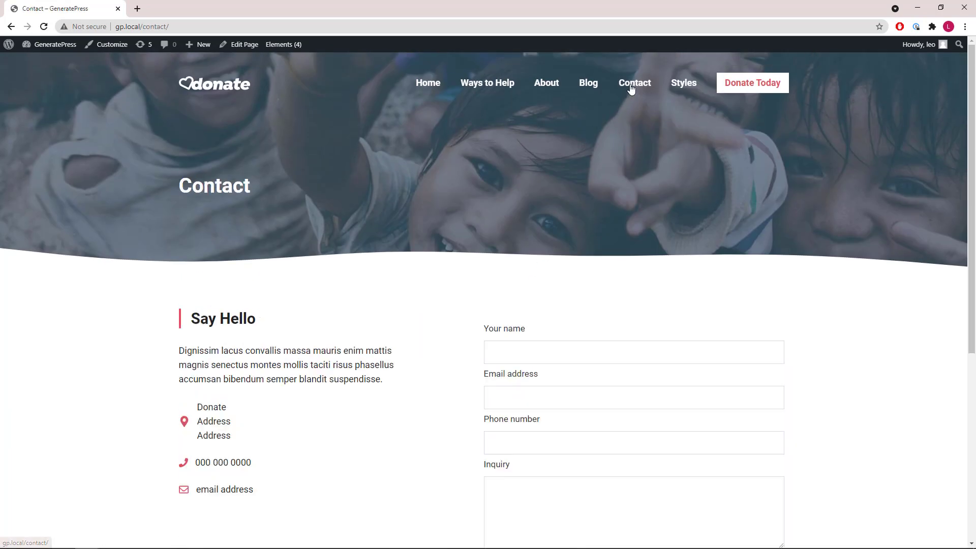
{"action": "left_click", "coordinate": [242, 47]}
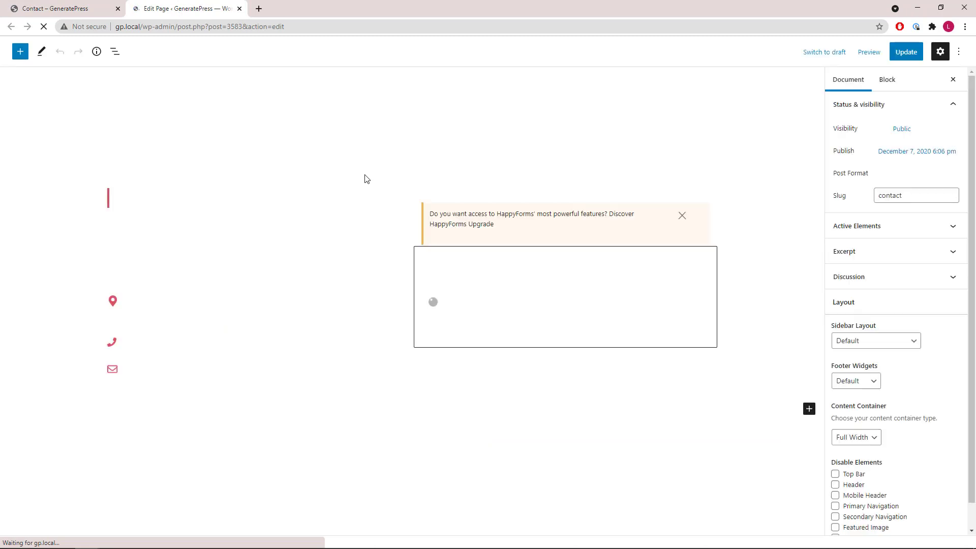
{"action": "left_click", "coordinate": [145, 53]}
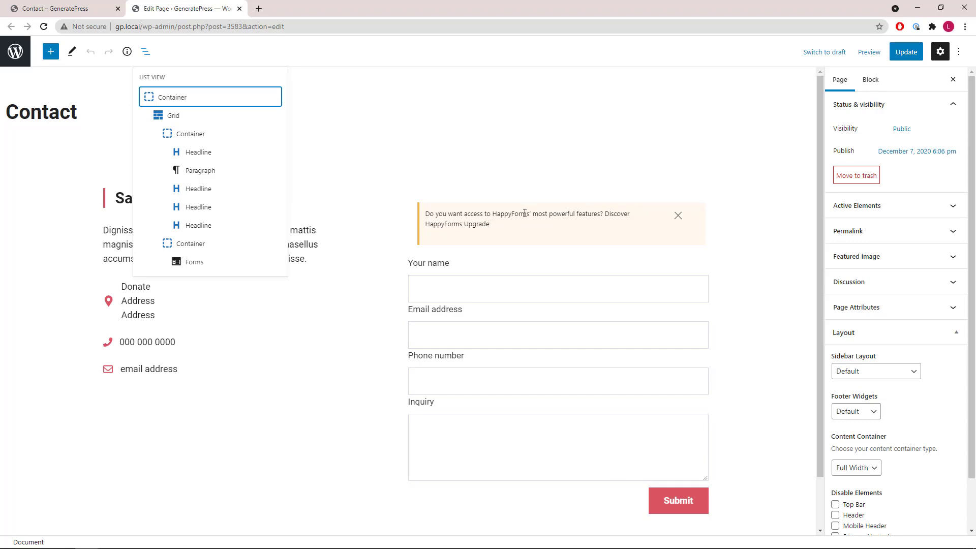
{"action": "left_click", "coordinate": [239, 9]}
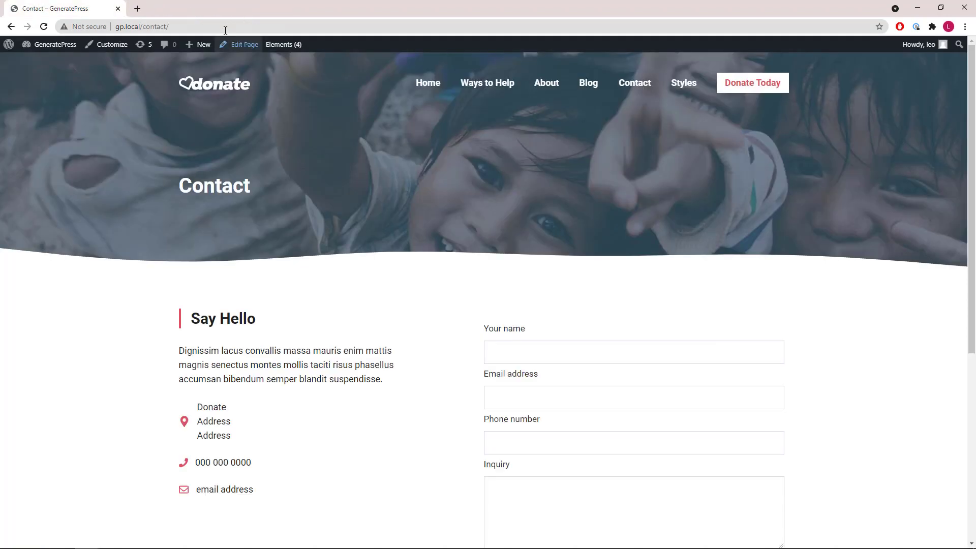
{"action": "middle_click", "coordinate": [66, 43]}
{"action": "left_click", "coordinate": [163, 7]}
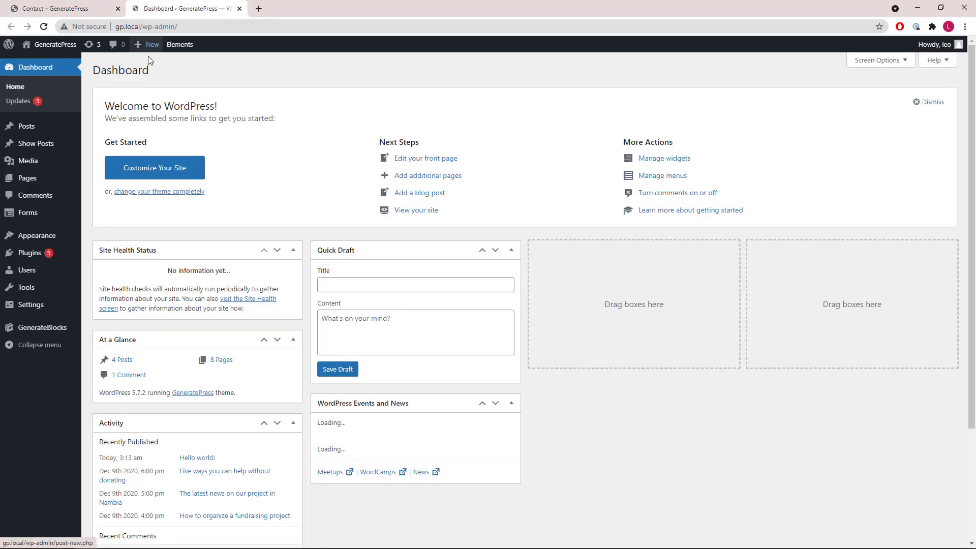
{"action": "left_click", "coordinate": [35, 219]}
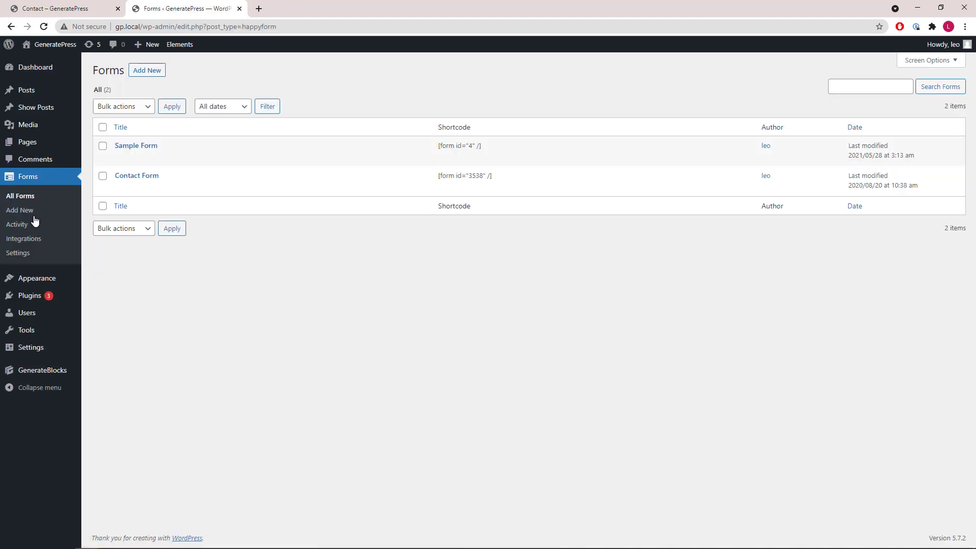
{"action": "left_click", "coordinate": [239, 9]}
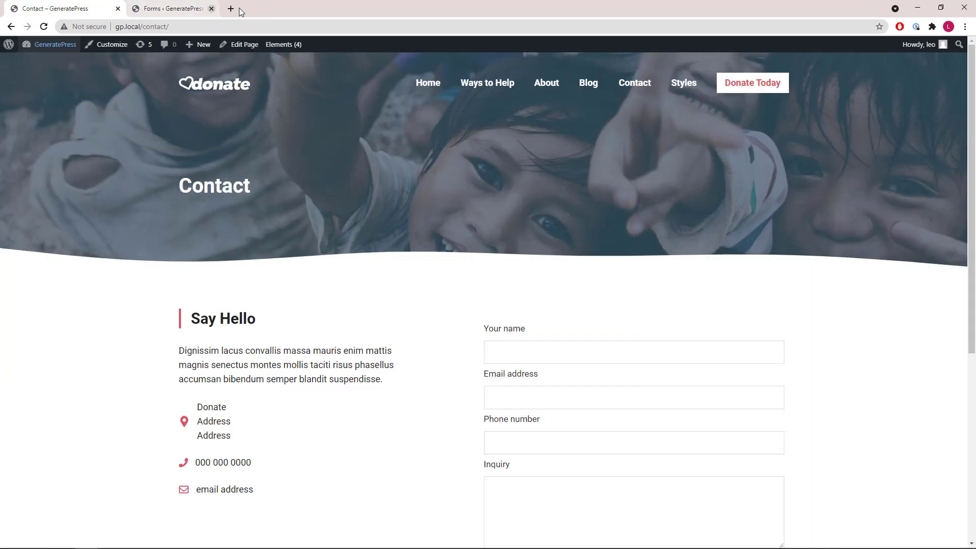
- Browse the Styles page and open the Elements admin list in a background tab
{"action": "left_click", "coordinate": [678, 83]}
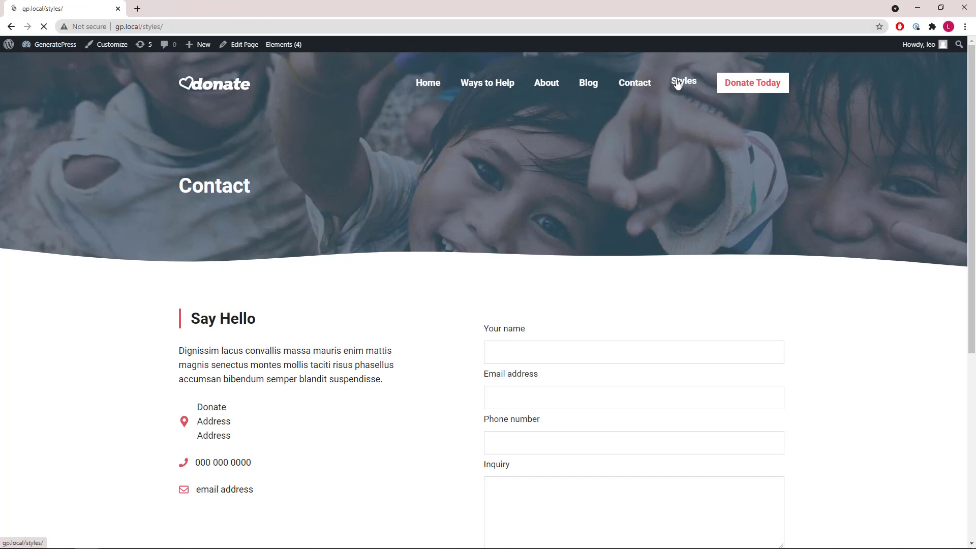
{"action": "scroll", "coordinate": [511, 257], "scroll_direction": "down", "scroll_amount": 12}
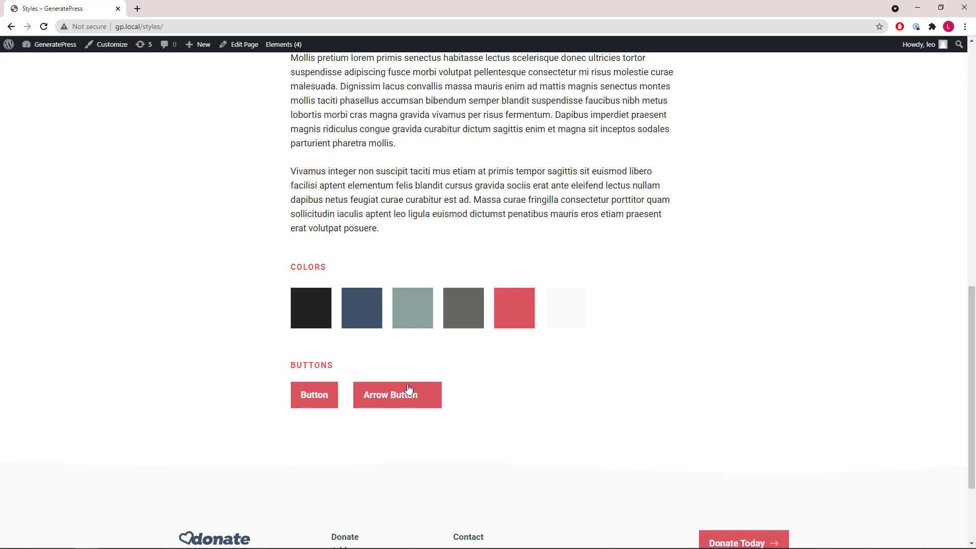
{"action": "scroll", "coordinate": [297, 80], "scroll_direction": "up", "scroll_amount": 7}
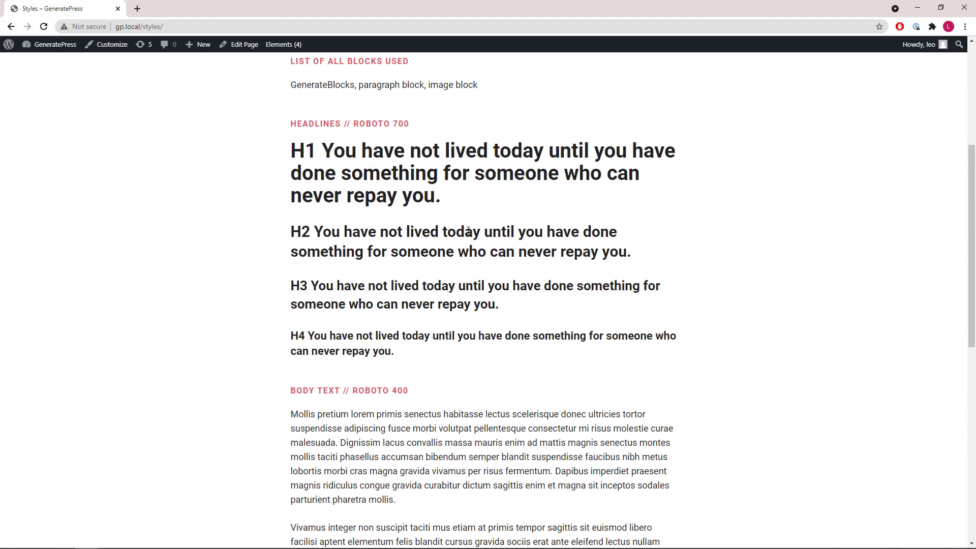
{"action": "scroll", "coordinate": [498, 248], "scroll_direction": "up", "scroll_amount": 5}
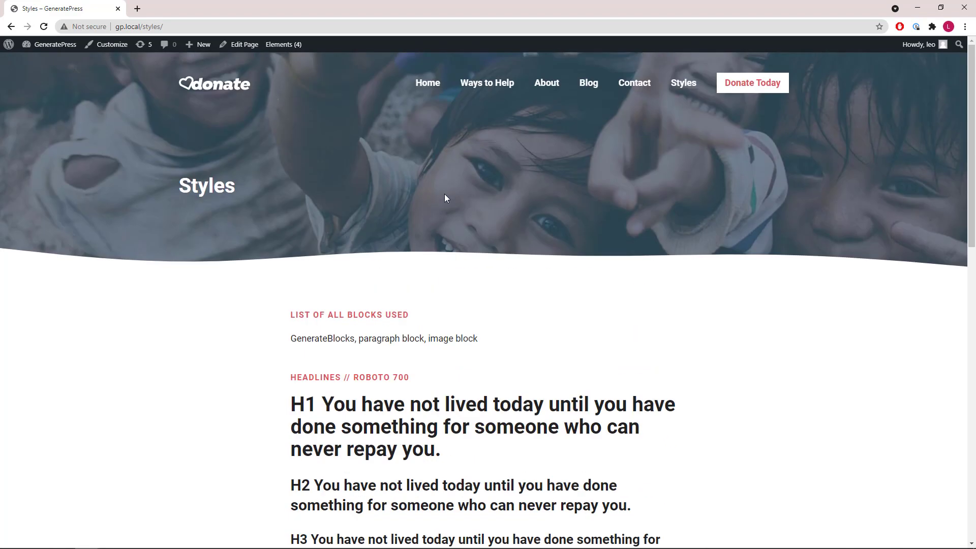
{"action": "middle_click", "coordinate": [286, 48]}
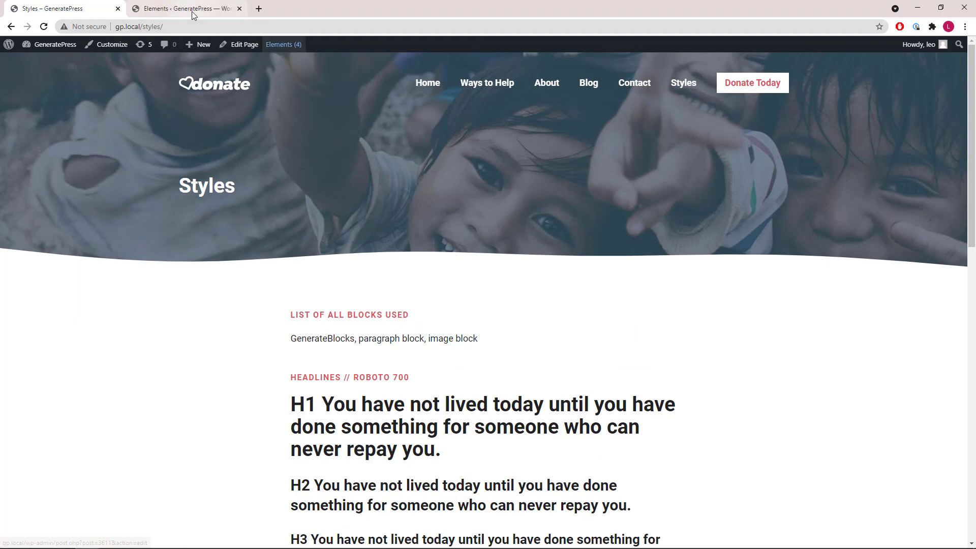
- Open the Footer Template element and inspect its outer container's layout and shape settings
{"action": "left_click", "coordinate": [138, 12]}
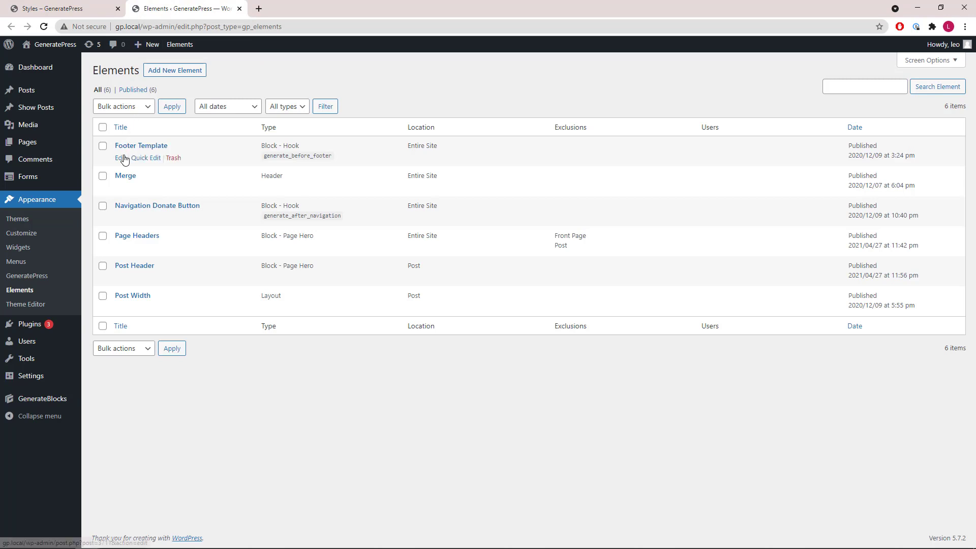
{"action": "middle_click", "coordinate": [121, 158]}
{"action": "left_click", "coordinate": [259, 13]}
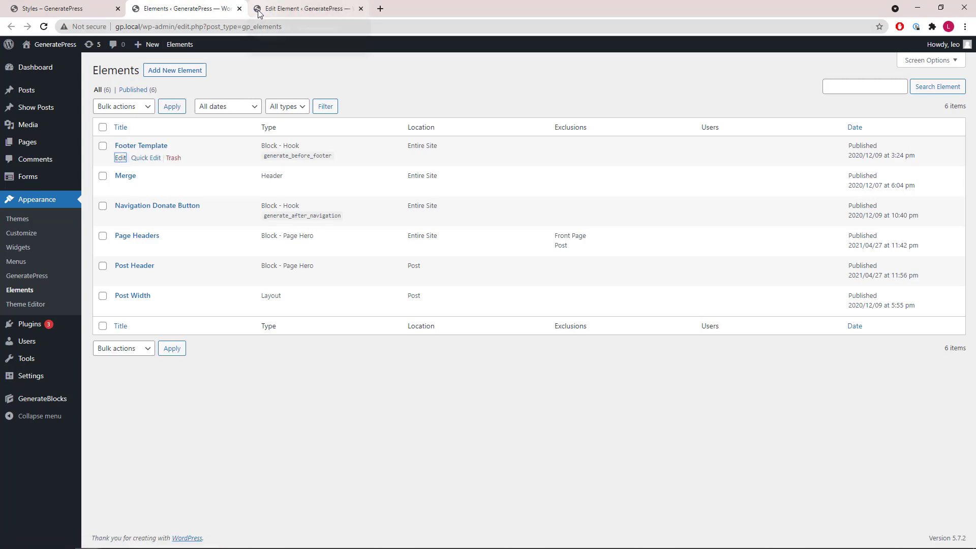
{"action": "left_click", "coordinate": [39, 197]}
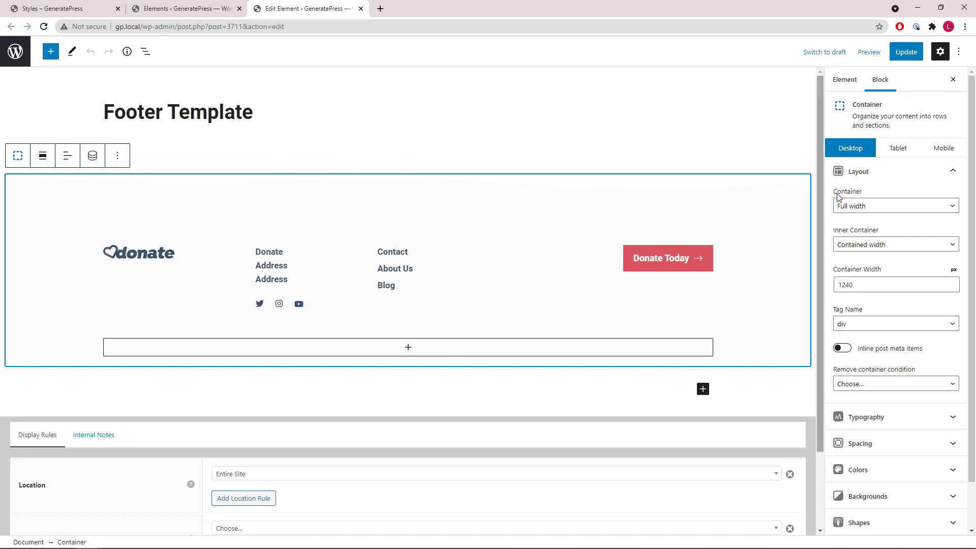
{"action": "left_click", "coordinate": [936, 173]}
{"action": "left_click", "coordinate": [956, 307]}
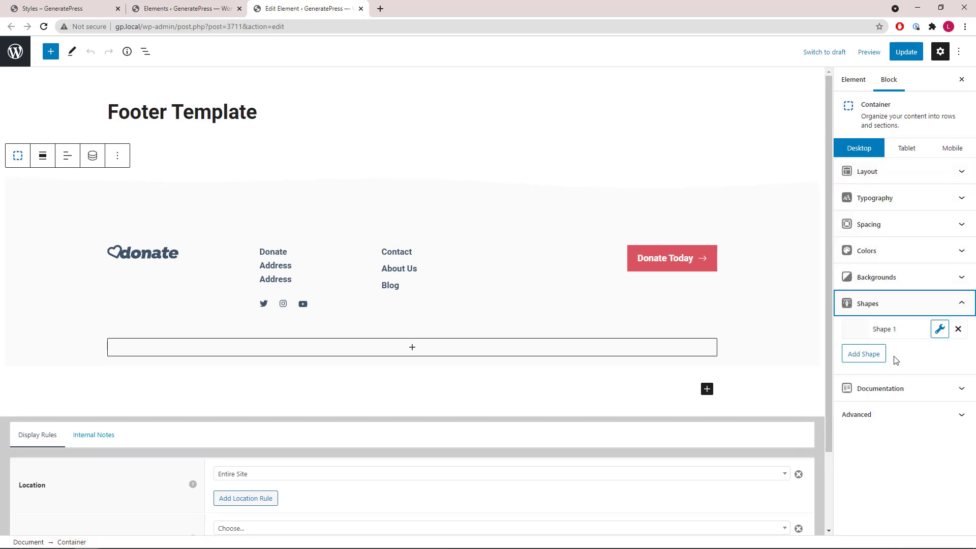
{"action": "left_click", "coordinate": [959, 306]}
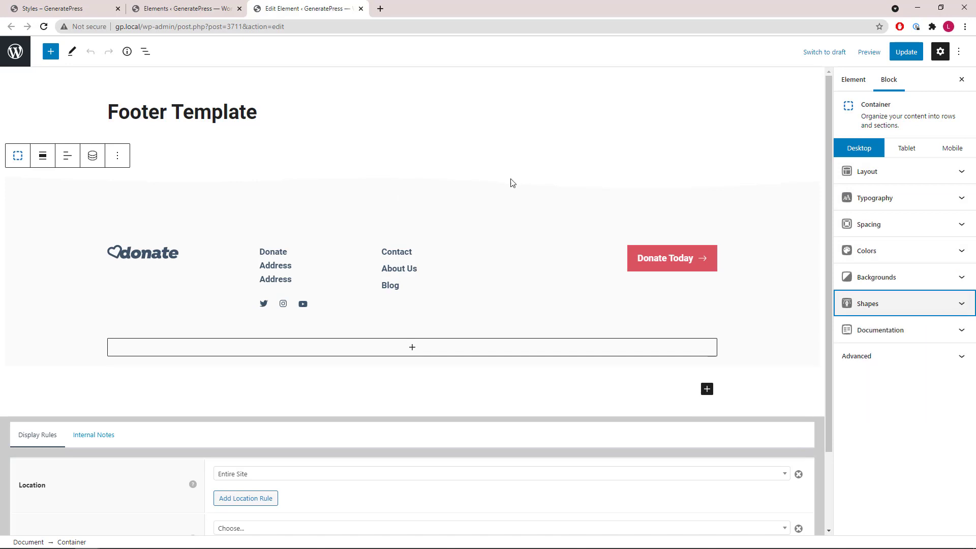
- Review the footer's block structure in List View
{"action": "left_click", "coordinate": [148, 52]}
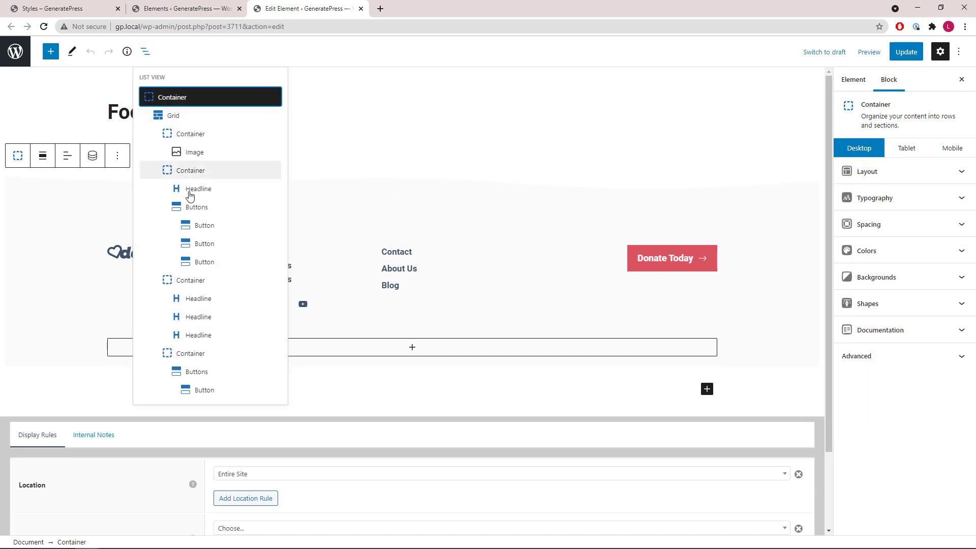
{"action": "left_click", "coordinate": [144, 56]}
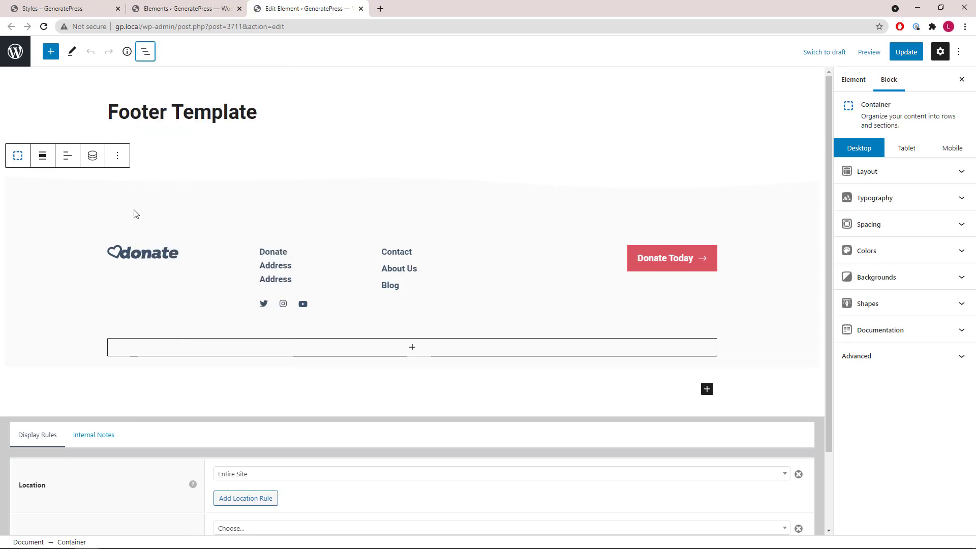
{"action": "left_click", "coordinate": [146, 52]}
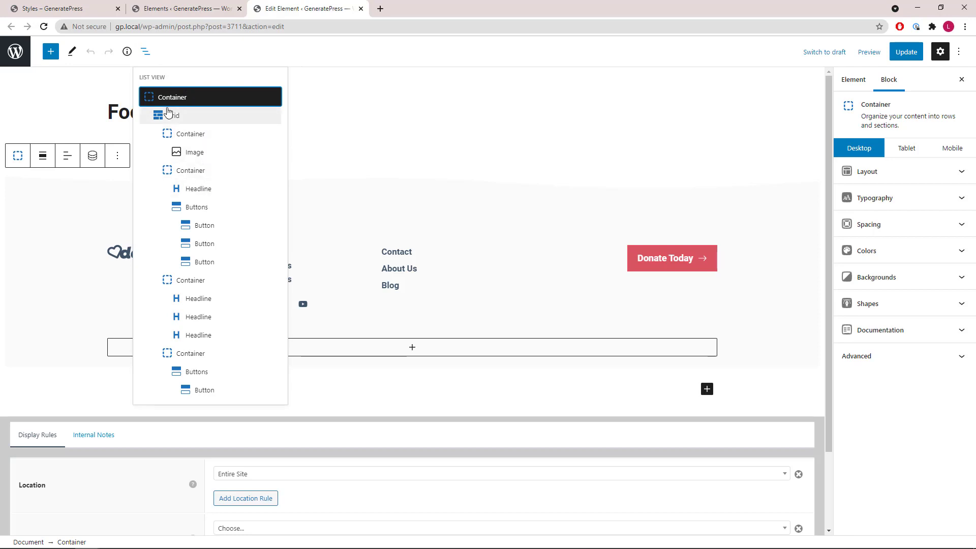
{"action": "left_click", "coordinate": [145, 53]}
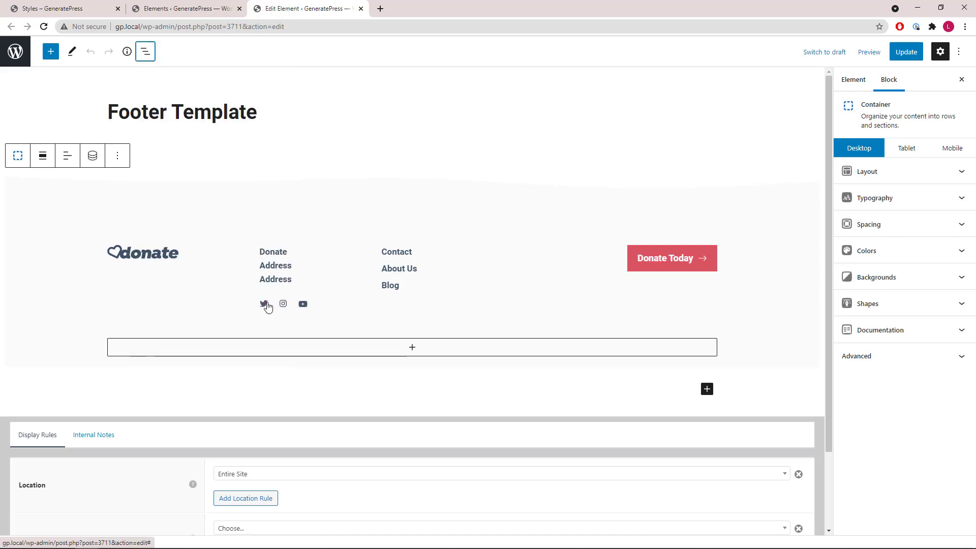
{"action": "left_click", "coordinate": [147, 54]}
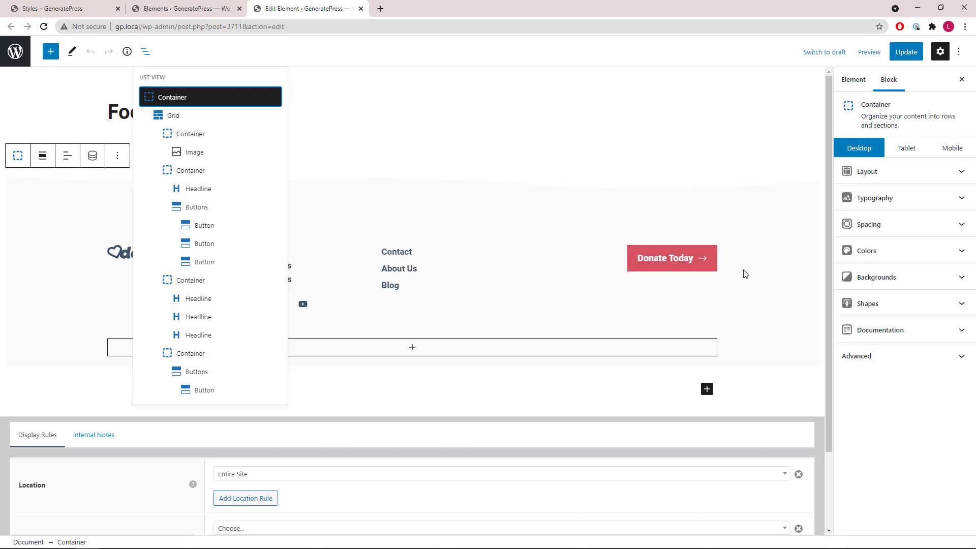
{"action": "left_click", "coordinate": [146, 53]}
{"action": "scroll", "coordinate": [262, 244], "scroll_direction": "down", "scroll_amount": 2}
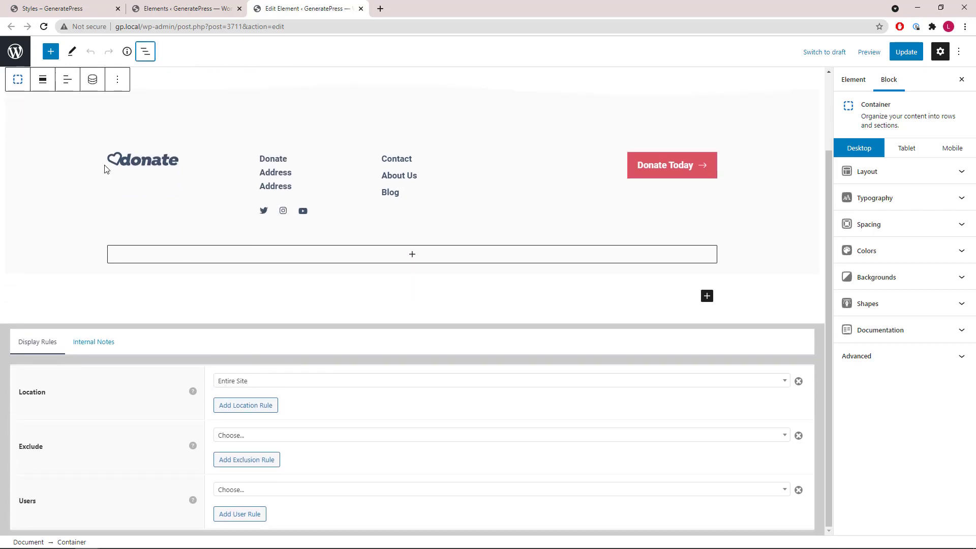
- Compare with the live Styles page, then close the footer element's editor
{"action": "left_click", "coordinate": [60, 9]}
{"action": "scroll", "coordinate": [333, 211], "scroll_direction": "down", "scroll_amount": 15}
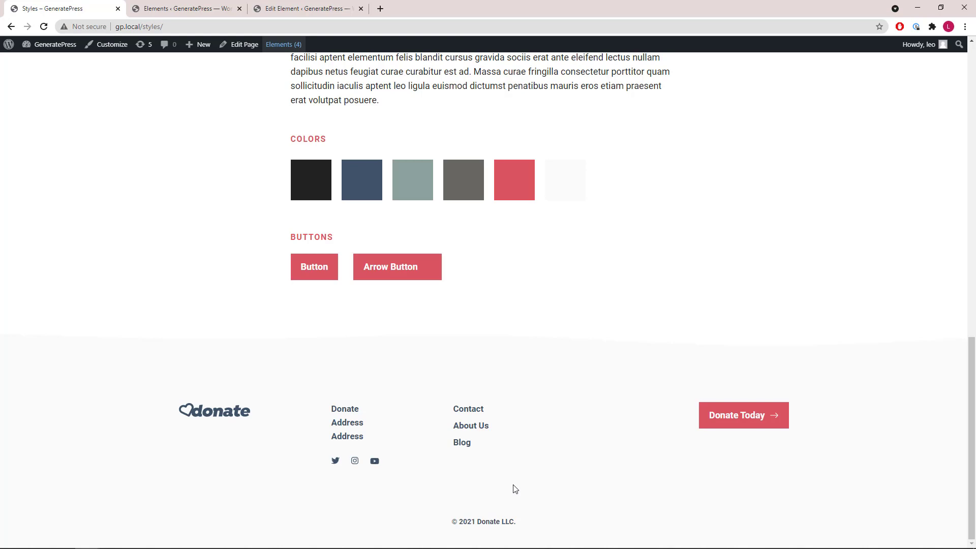
{"action": "left_click", "coordinate": [258, 10]}
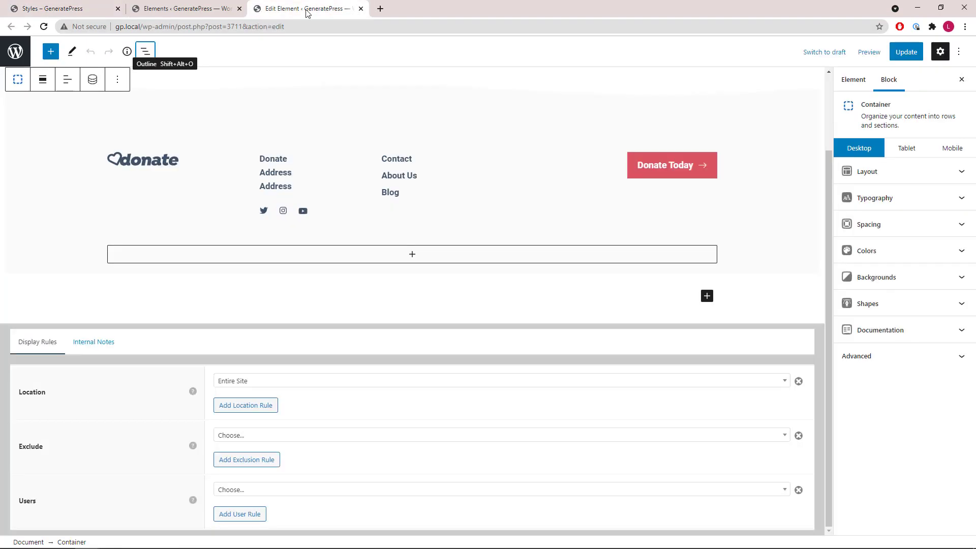
{"action": "left_click", "coordinate": [361, 10]}
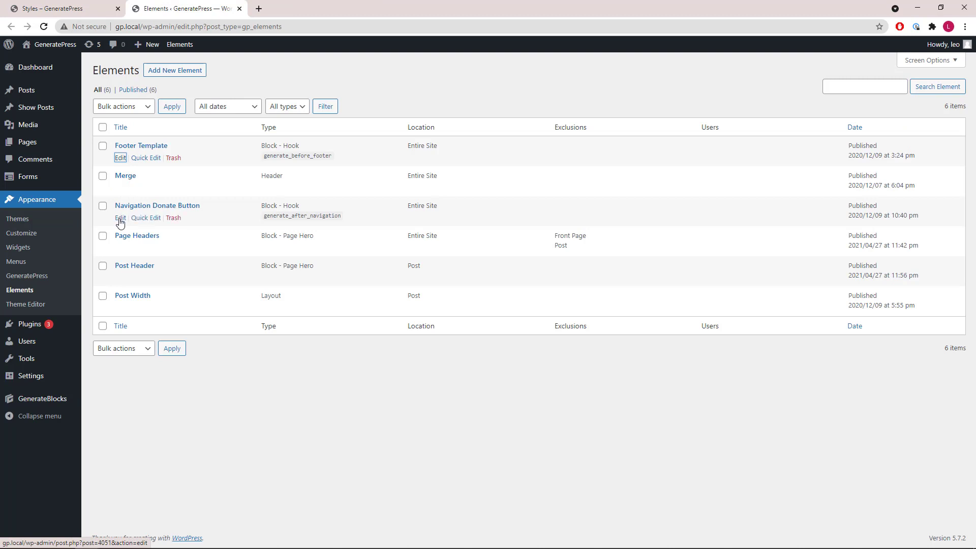
- Open Navigation Donate Button, view its block outline, then close it and return to Elements
{"action": "middle_click", "coordinate": [120, 218]}
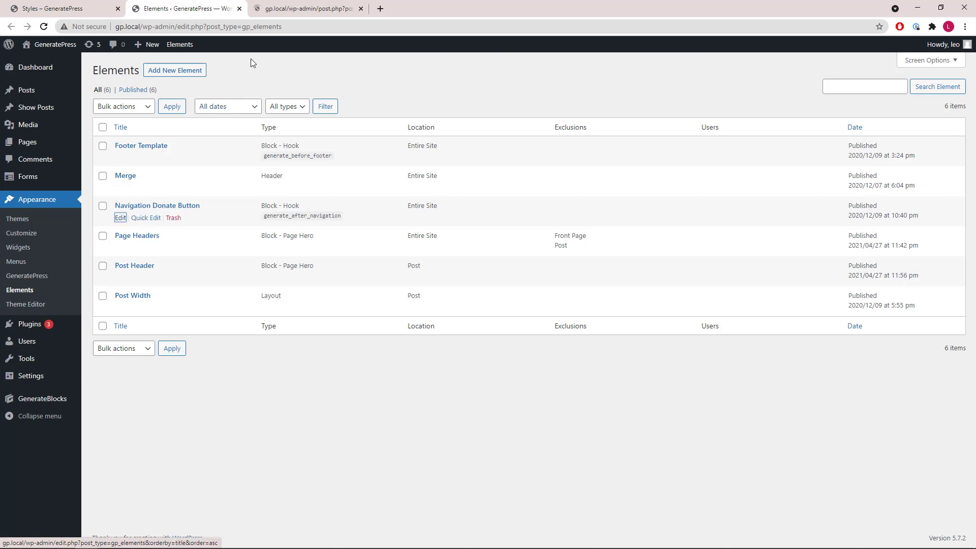
{"action": "left_click", "coordinate": [259, 10]}
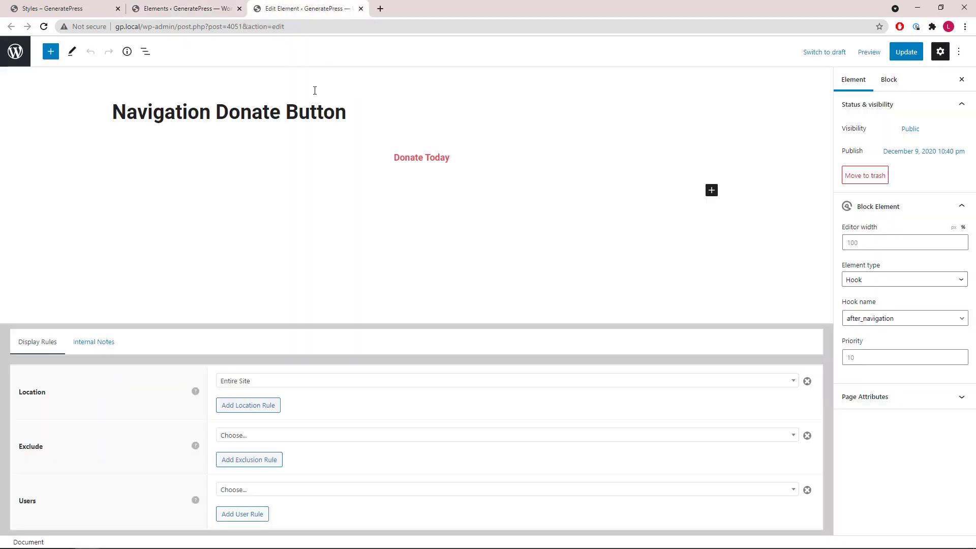
{"action": "left_click", "coordinate": [146, 52]}
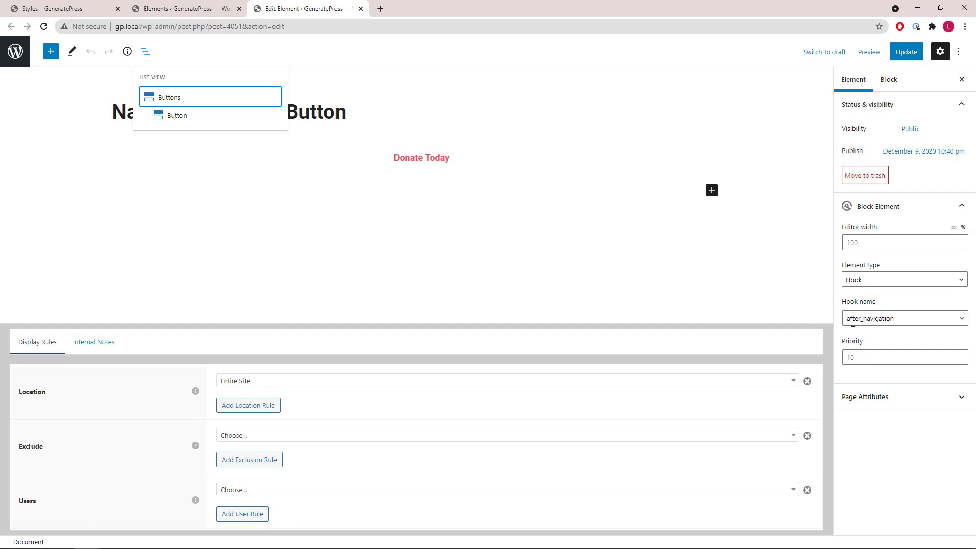
{"action": "left_click", "coordinate": [102, 17]}
{"action": "scroll", "coordinate": [490, 146], "scroll_direction": "up", "scroll_amount": 15}
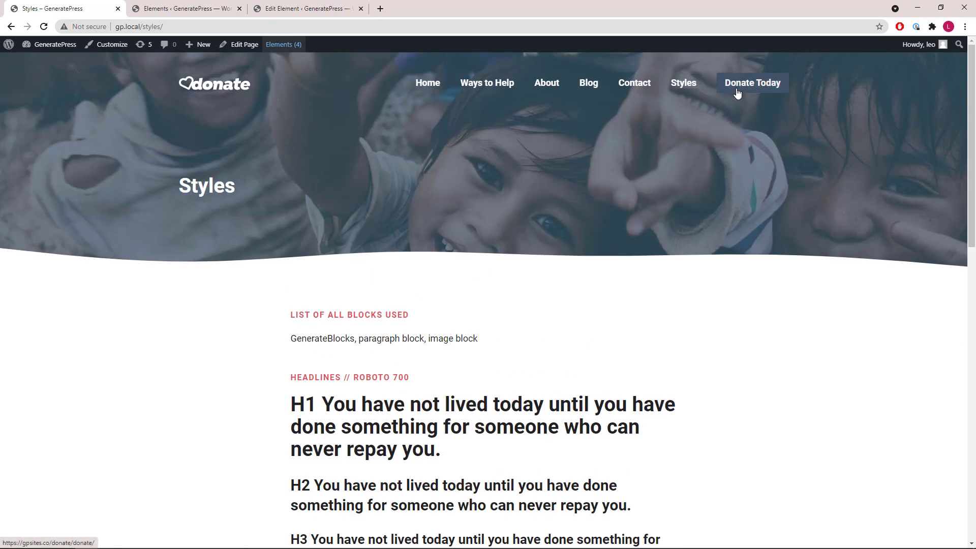
{"action": "left_click", "coordinate": [360, 8]}
{"action": "left_click", "coordinate": [194, 10]}
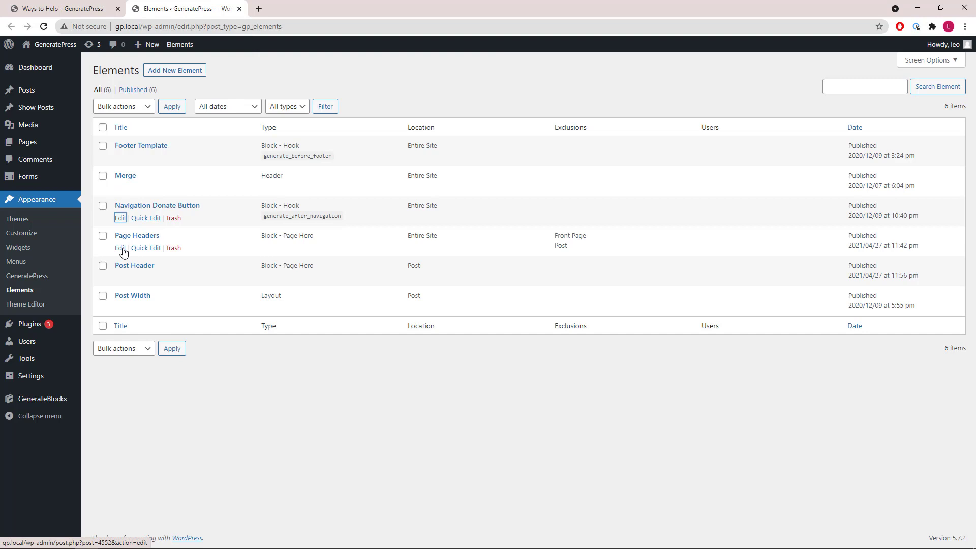
- Open Page Headers and inspect the hero container's shape dividers and 0.3 background image opacity
{"action": "left_click", "coordinate": [121, 248], "text": "ctrl"}
{"action": "left_click", "coordinate": [258, 10]}
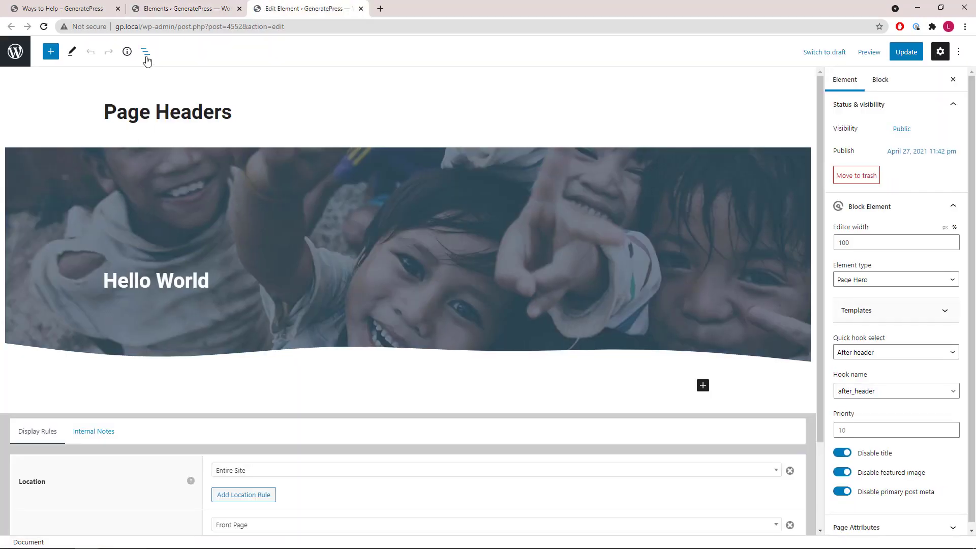
{"action": "left_click", "coordinate": [145, 52]}
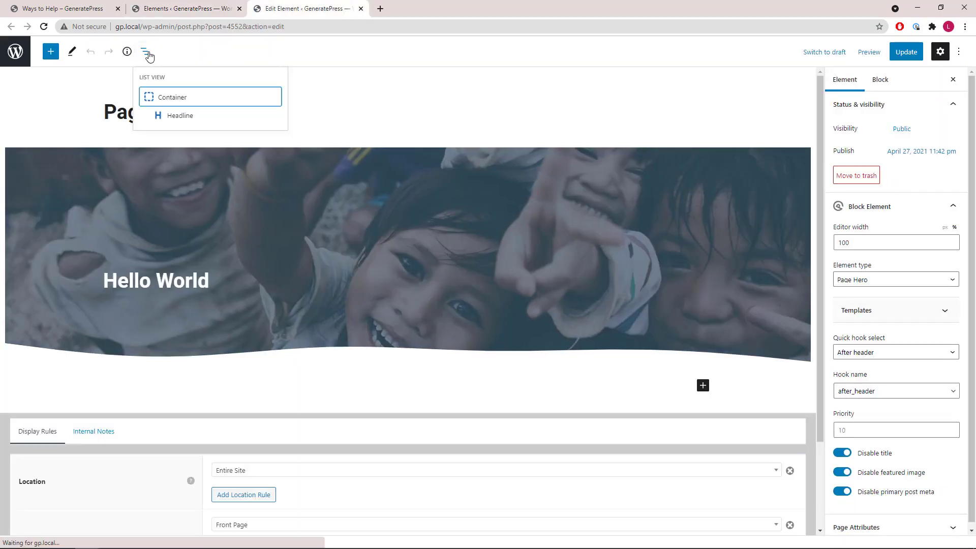
{"action": "left_click", "coordinate": [162, 97]}
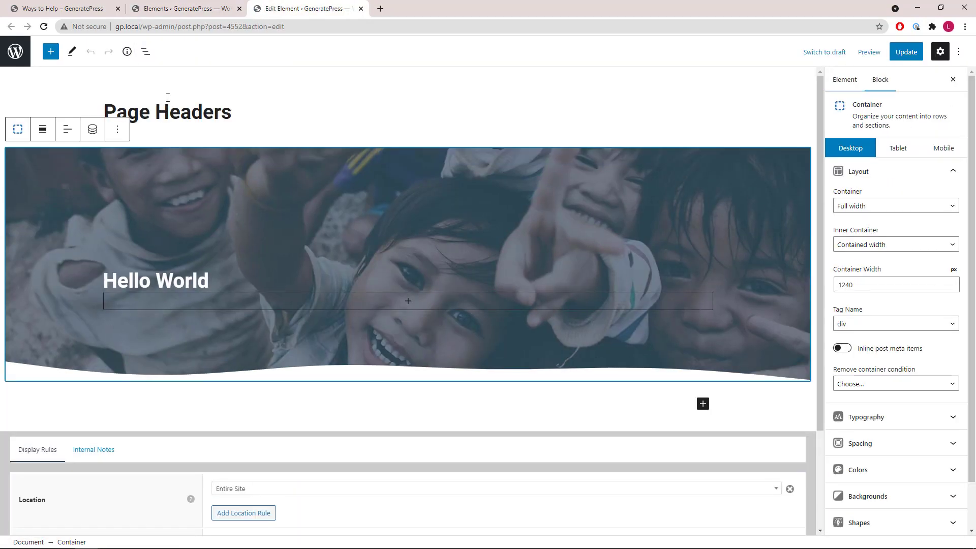
{"action": "left_click", "coordinate": [950, 175]}
{"action": "left_click", "coordinate": [953, 308]}
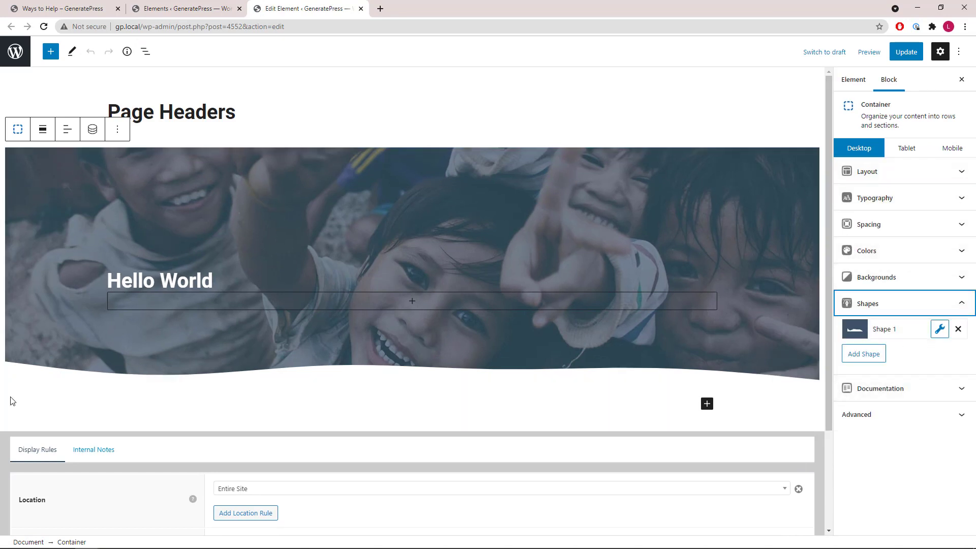
{"action": "left_click", "coordinate": [959, 303]}
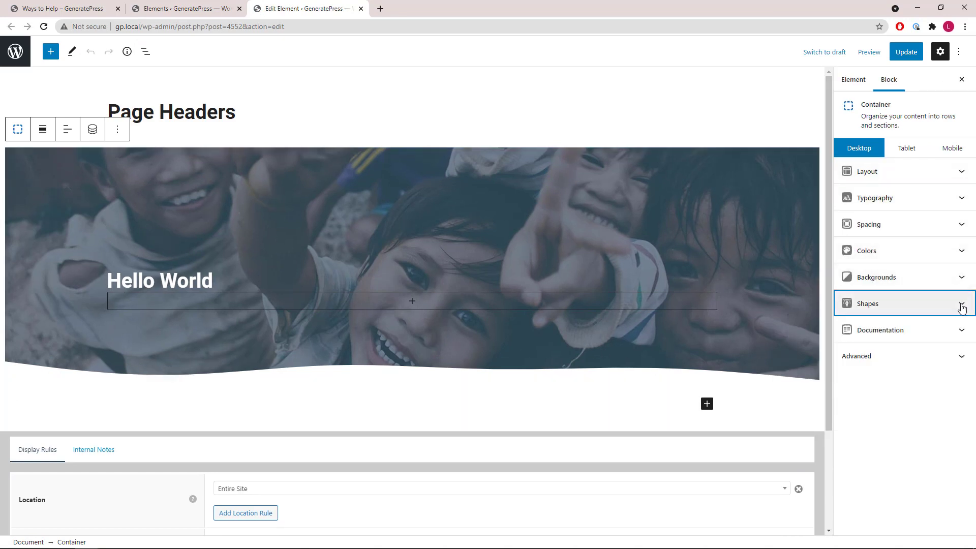
{"action": "left_click", "coordinate": [955, 277]}
{"action": "scroll", "coordinate": [868, 272], "scroll_direction": "down", "scroll_amount": 2}
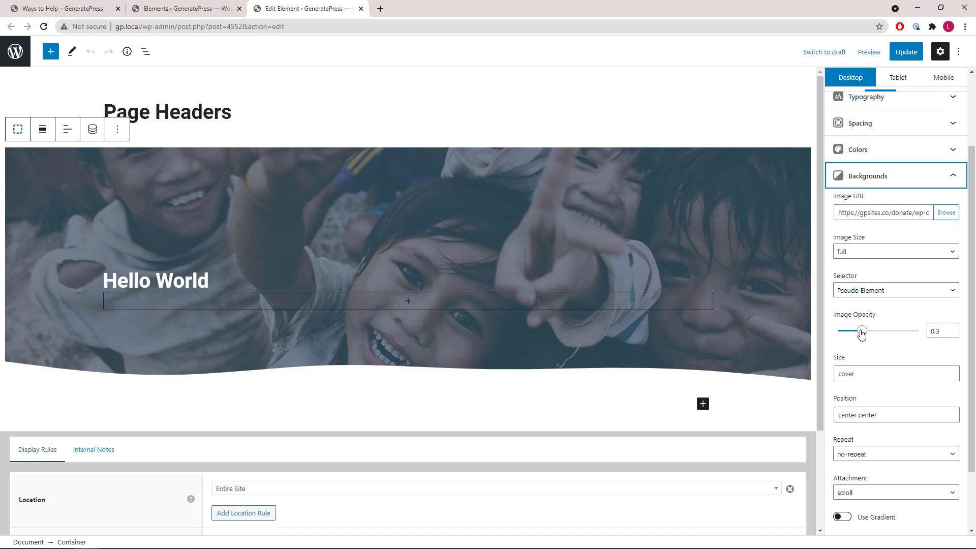
{"action": "mouse_move", "coordinate": [861, 333]}
{"action": "left_mouse_down"}
{"action": "mouse_move", "coordinate": [875, 333]}
{"action": "mouse_move", "coordinate": [864, 335]}
{"action": "left_mouse_up"}
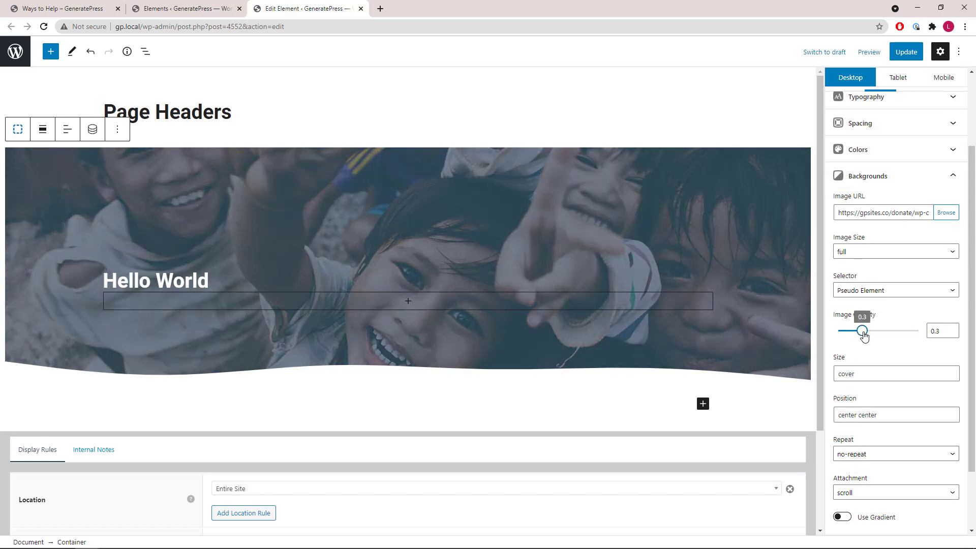
- Check the Hello World headline's dynamic text settings
{"action": "left_click", "coordinate": [188, 278]}
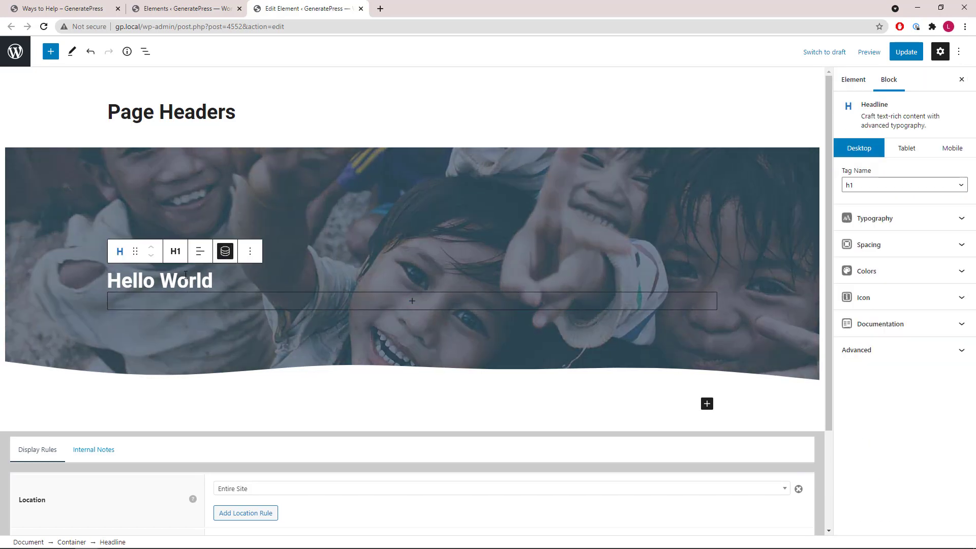
{"action": "left_click", "coordinate": [223, 252]}
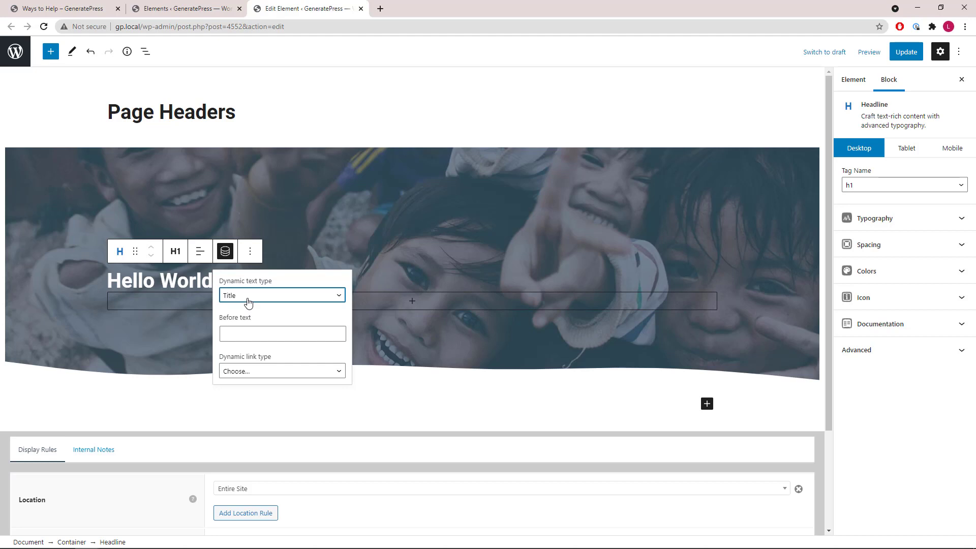
{"action": "left_click", "coordinate": [26, 180]}
{"action": "scroll", "coordinate": [87, 196], "scroll_direction": "down", "scroll_amount": 3}
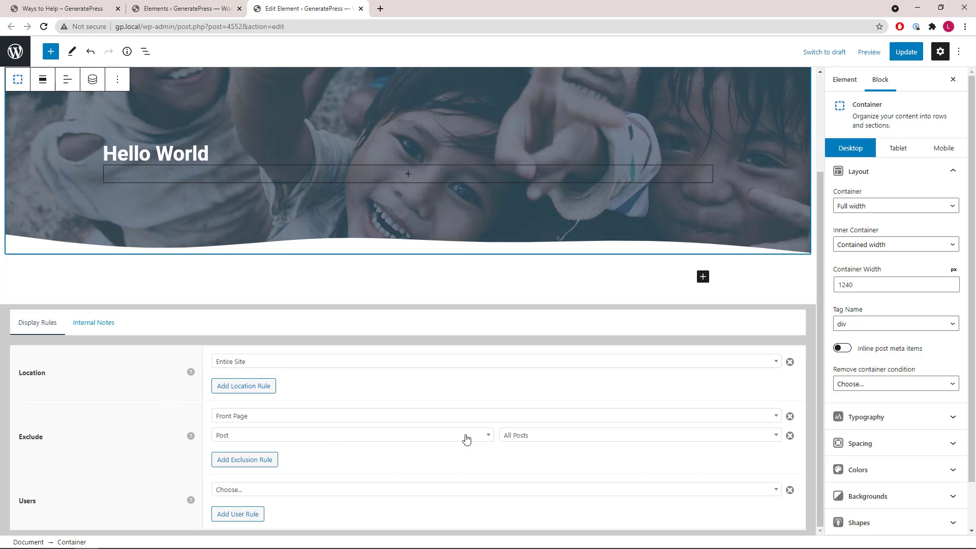
- Compare live hero headings on Ways to Help, About and Blog, then close the editor
{"action": "left_click", "coordinate": [64, 11]}
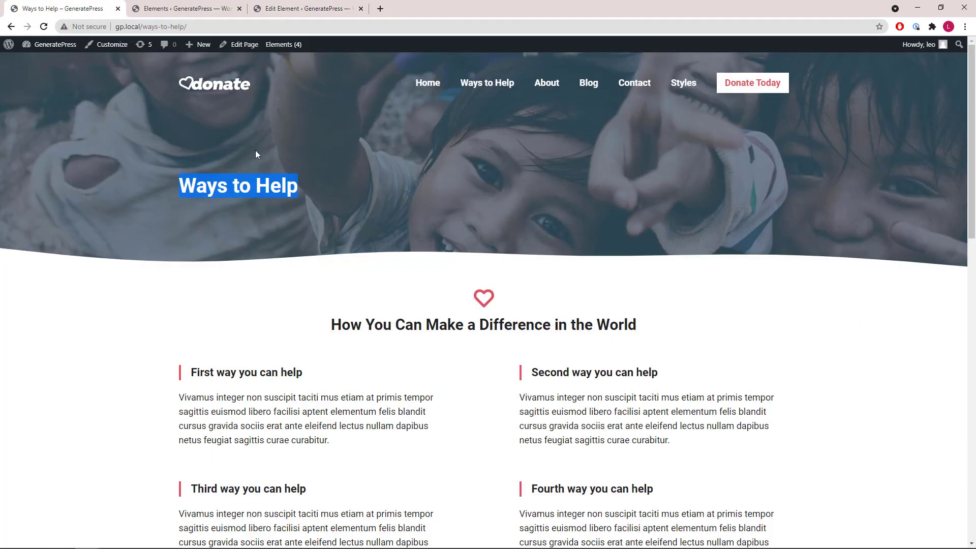
{"action": "left_click", "coordinate": [176, 185]}
{"action": "left_click_drag", "start_coordinate": [200, 186], "coordinate": [365, 183]}
{"action": "left_click", "coordinate": [366, 183]}
{"action": "left_click", "coordinate": [545, 84]}
{"action": "left_click_drag", "start_coordinate": [178, 185], "coordinate": [258, 183]}
{"action": "left_click", "coordinate": [258, 183]}
{"action": "left_click", "coordinate": [587, 84]}
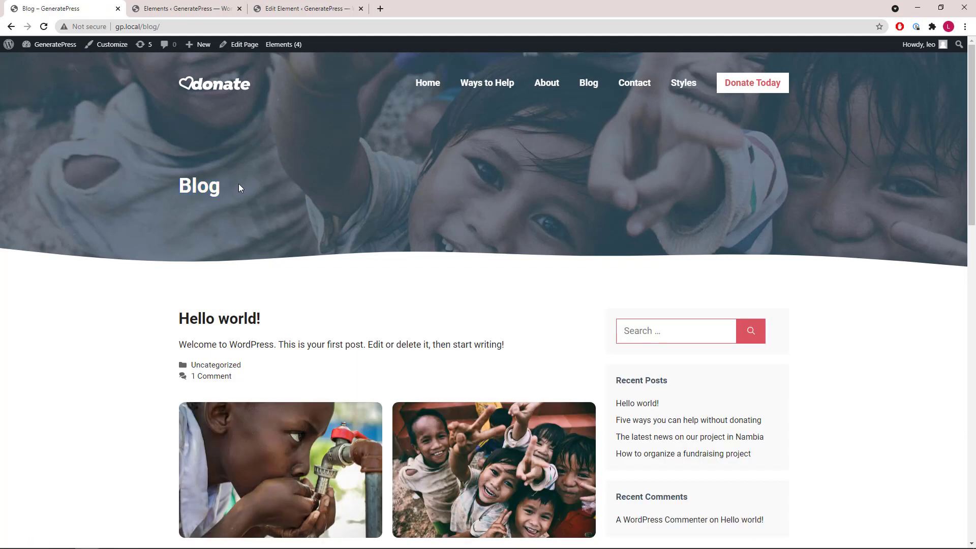
{"action": "left_click", "coordinate": [361, 9]}
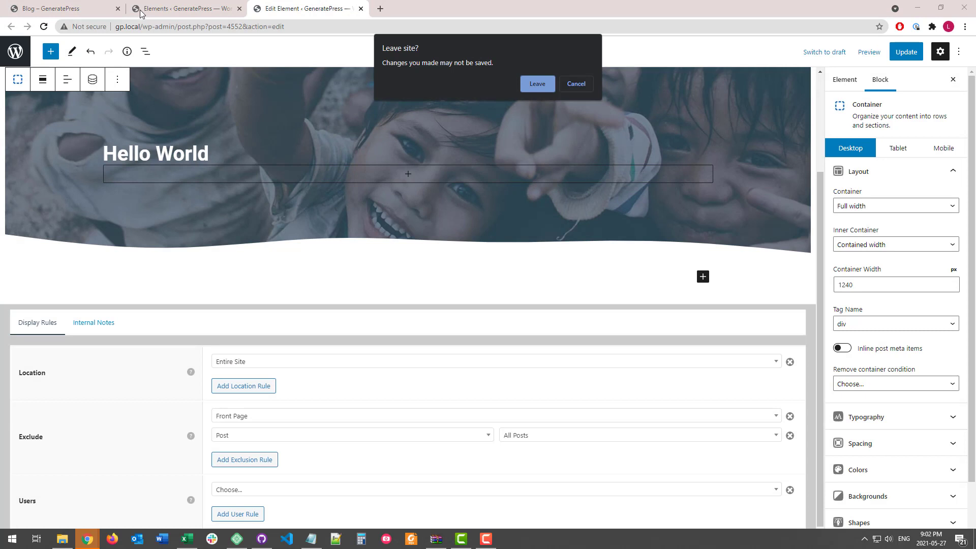
- Discard changes, open the Post Header element and inspect its dynamic background image settings
{"action": "left_click", "coordinate": [527, 82]}
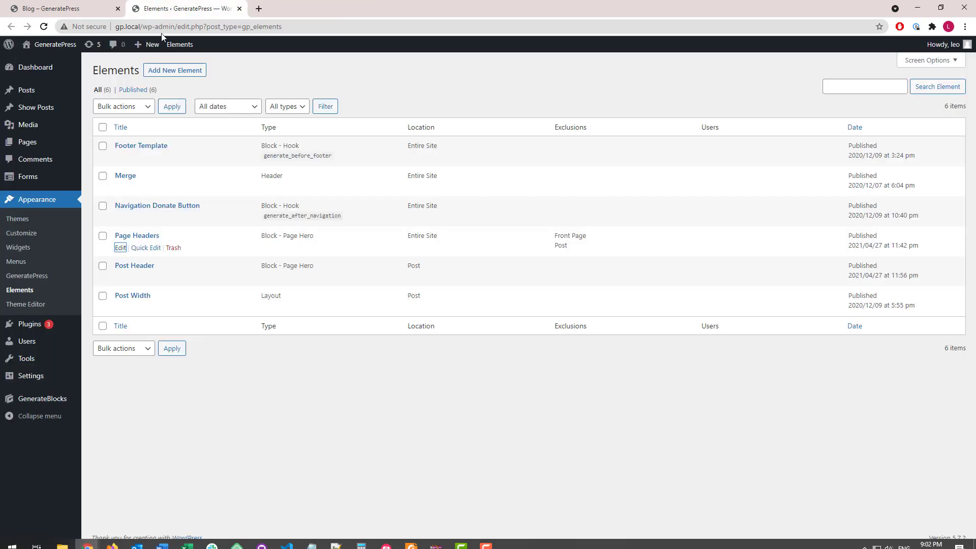
{"action": "middle_click", "coordinate": [120, 279]}
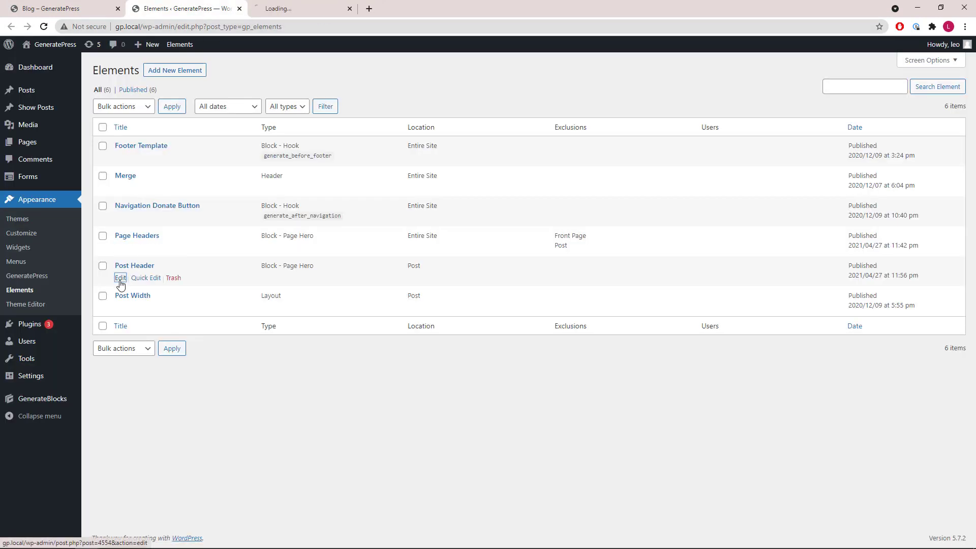
{"action": "left_click", "coordinate": [259, 10]}
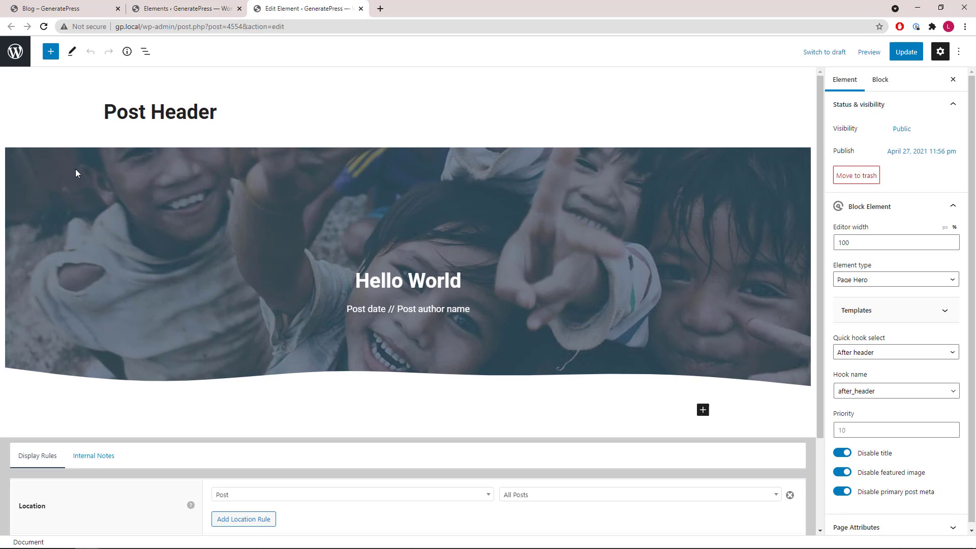
{"action": "left_click", "coordinate": [75, 173]}
{"action": "left_click", "coordinate": [933, 178]}
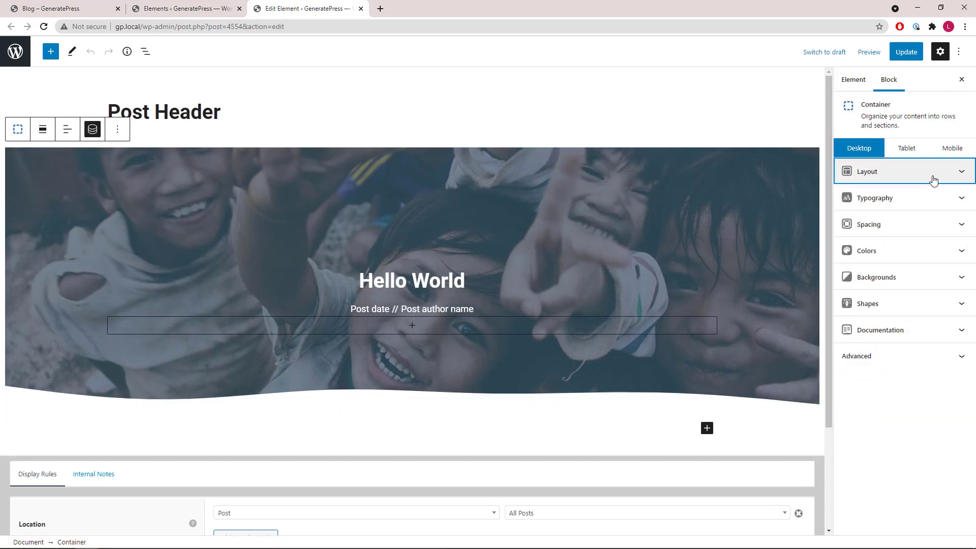
{"action": "left_click", "coordinate": [92, 130]}
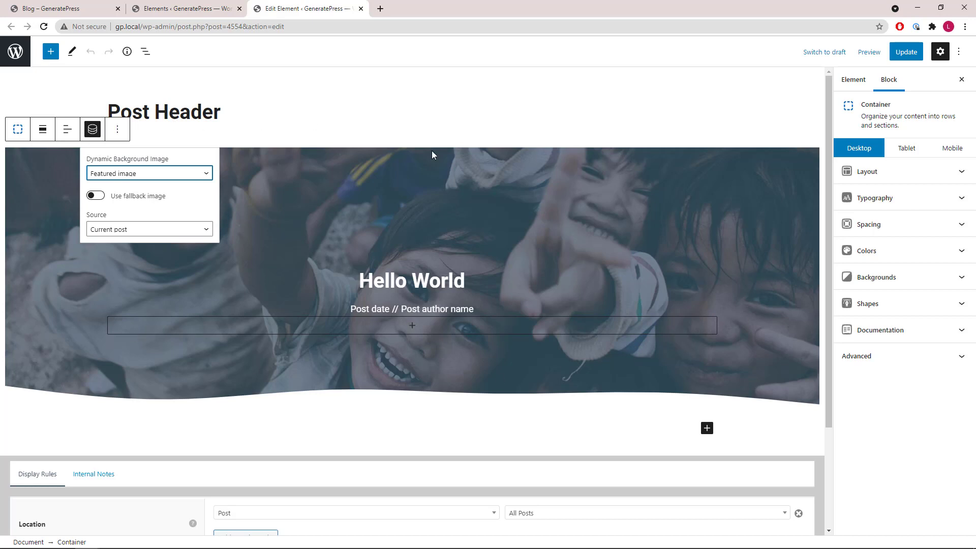
- Inspect the dynamic text of the headline, post date and author name
{"action": "left_click", "coordinate": [399, 282]}
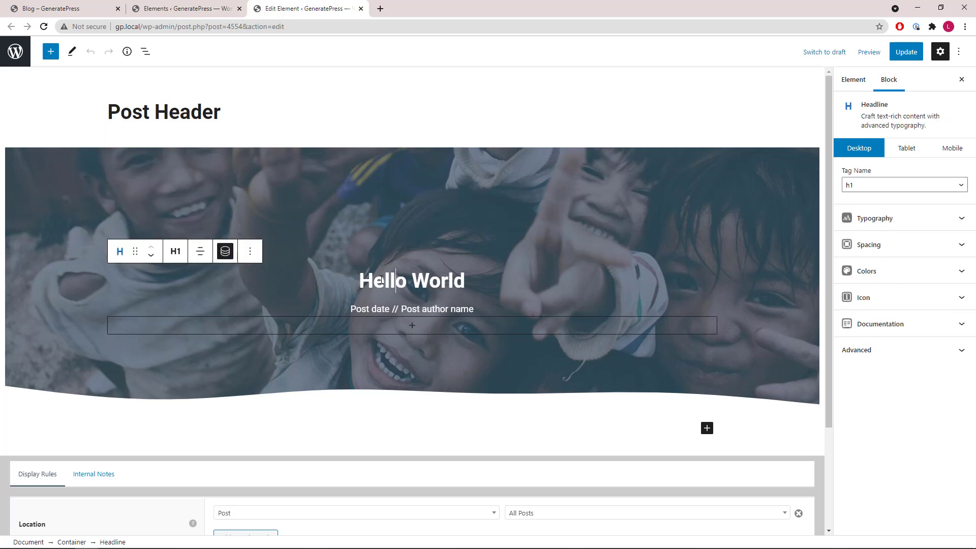
{"action": "left_click", "coordinate": [224, 255]}
{"action": "left_click", "coordinate": [224, 255]}
{"action": "left_click", "coordinate": [432, 309]}
{"action": "left_click", "coordinate": [450, 287]}
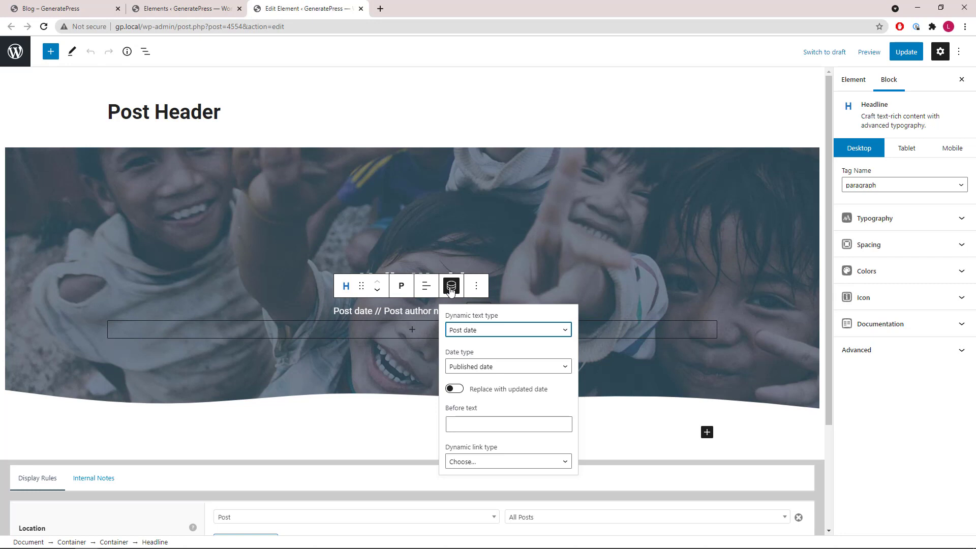
{"action": "left_click", "coordinate": [451, 287]}
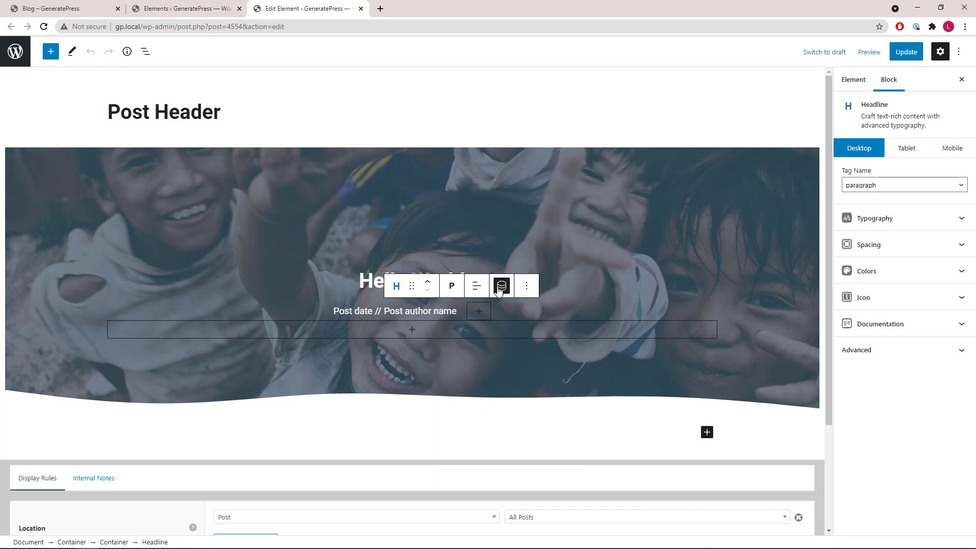
{"action": "left_click", "coordinate": [500, 287]}
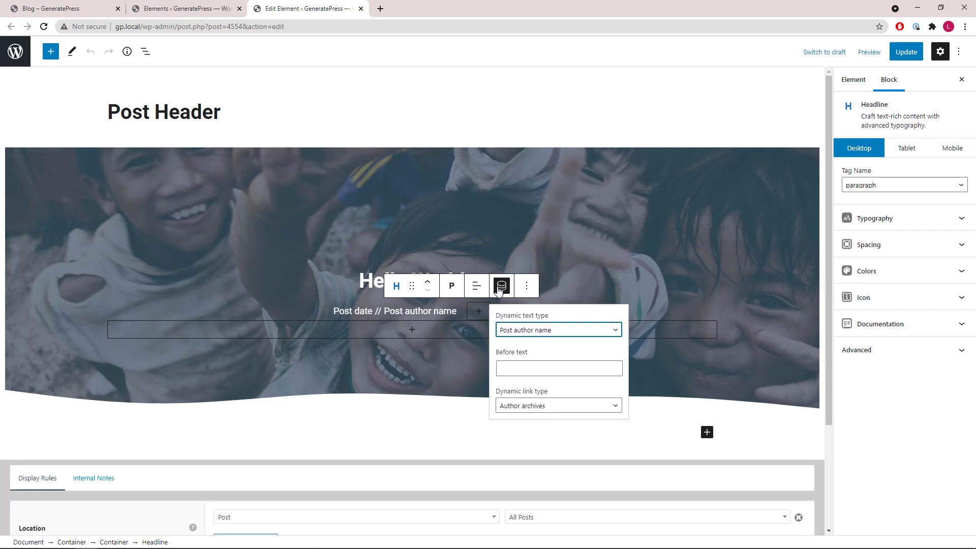
{"action": "left_click", "coordinate": [500, 287]}
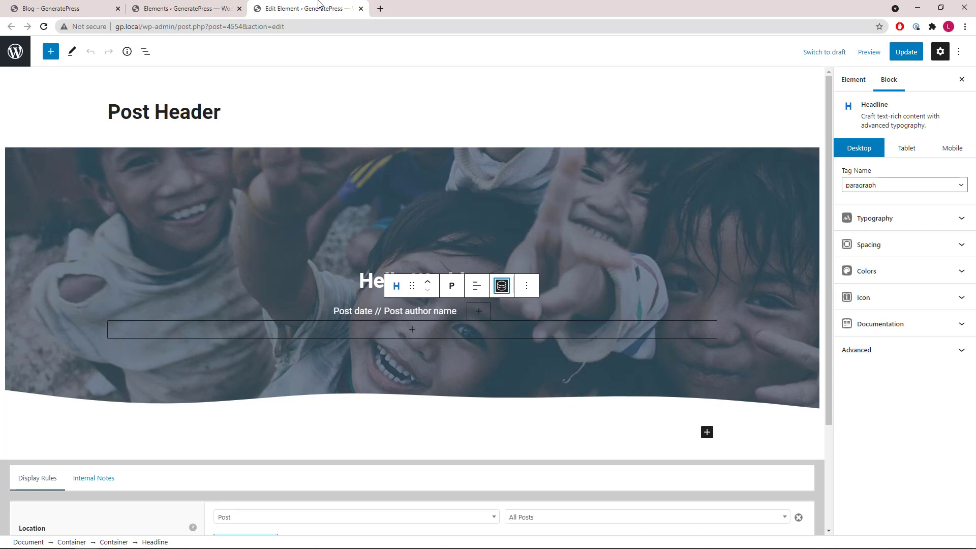
- Close the editor, view the 'Five ways you can help' post, then open Merge in a new tab
{"action": "left_click", "coordinate": [361, 8]}
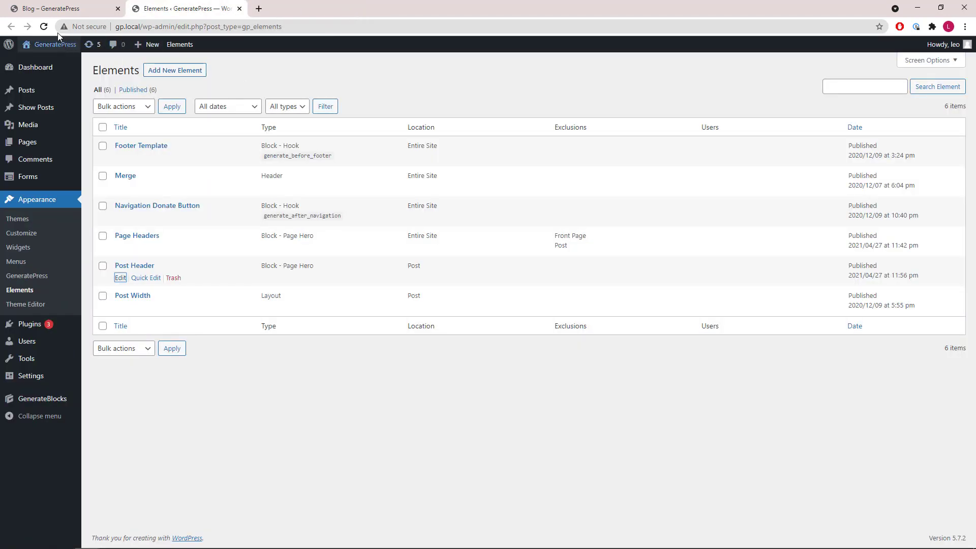
{"action": "left_click", "coordinate": [60, 10]}
{"action": "scroll", "coordinate": [348, 174], "scroll_direction": "down", "scroll_amount": 3}
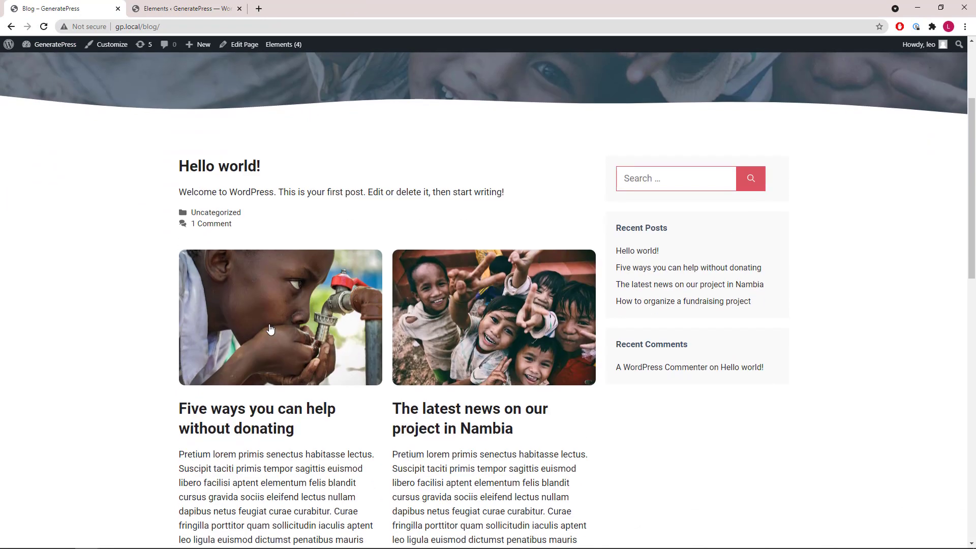
{"action": "left_click", "coordinate": [327, 290]}
{"action": "left_click_drag", "start_coordinate": [364, 187], "coordinate": [609, 216]}
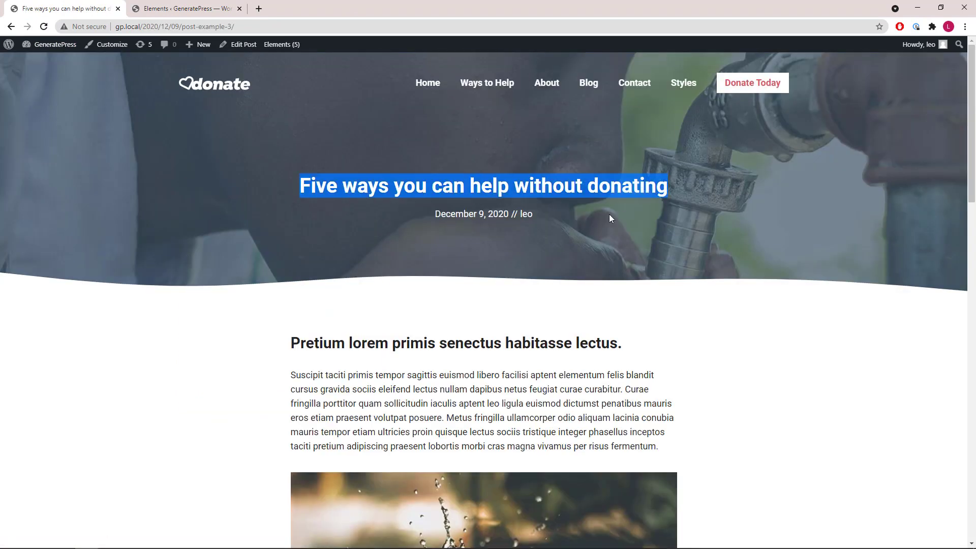
{"action": "left_click", "coordinate": [597, 220]}
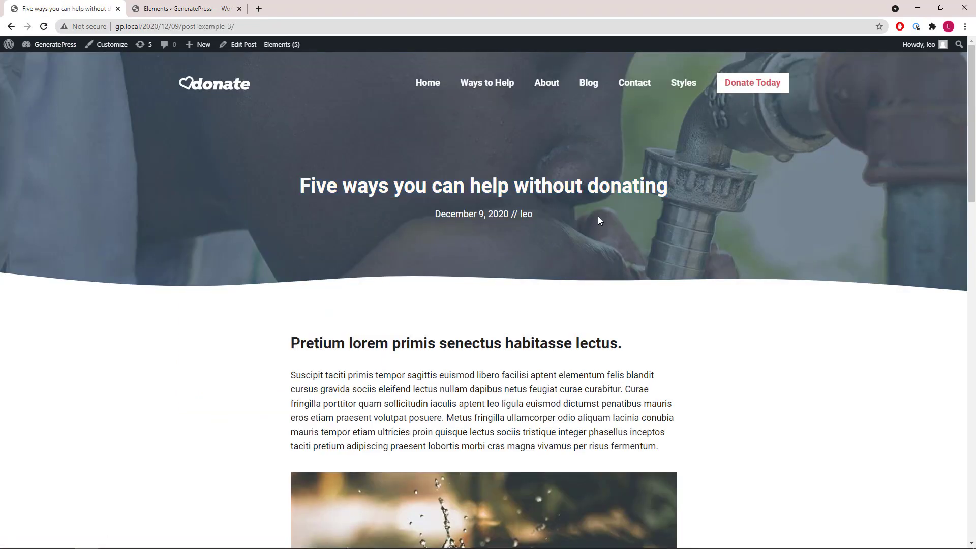
{"action": "left_click", "coordinate": [186, 9]}
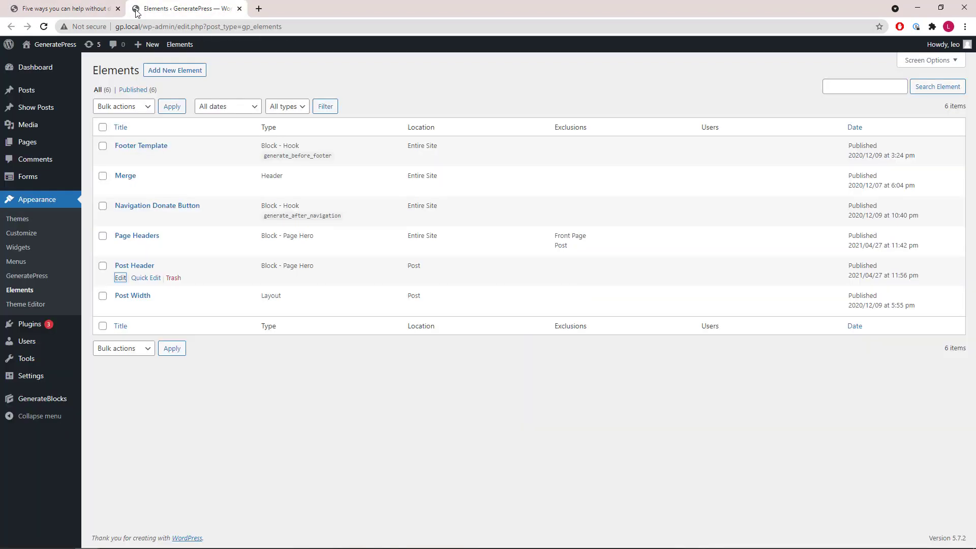
{"action": "middle_click", "coordinate": [120, 188]}
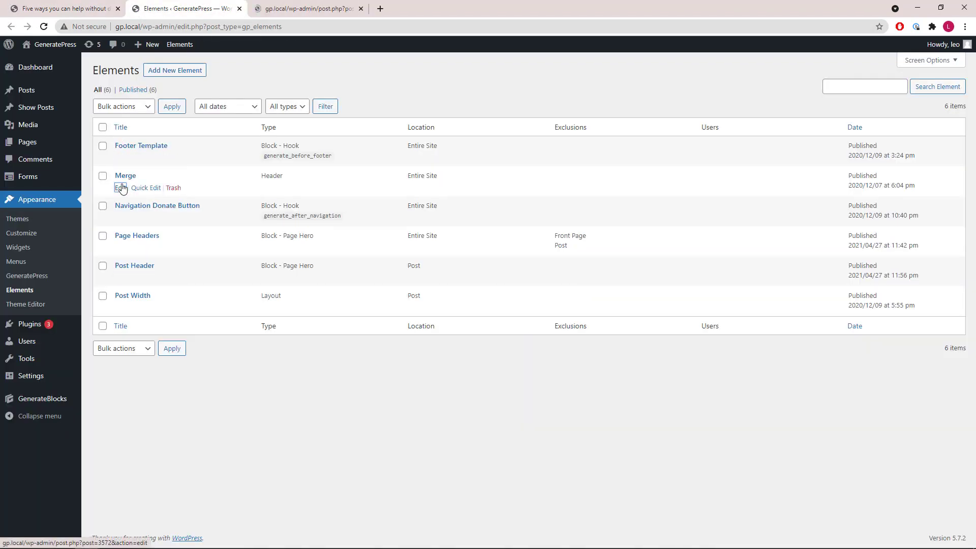
{"action": "left_click", "coordinate": [281, 10]}
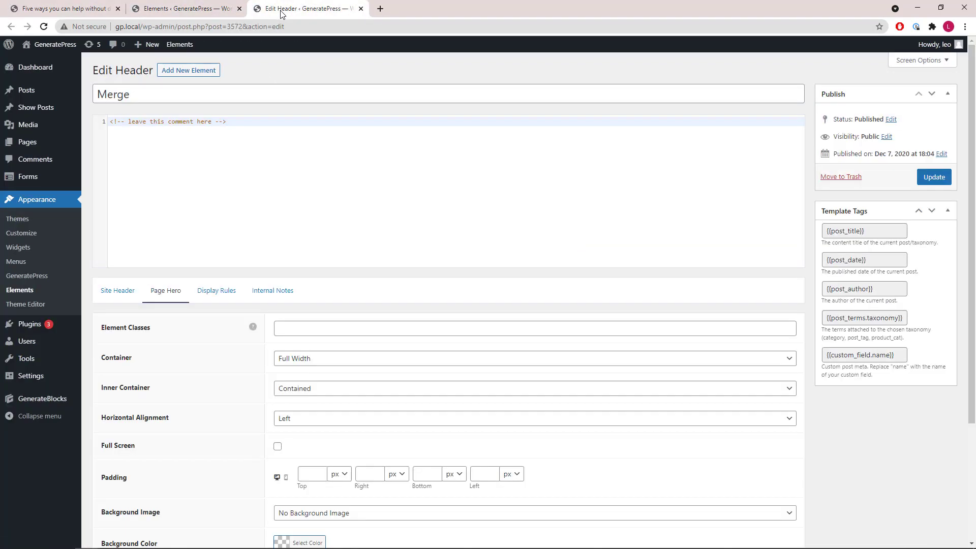
{"action": "left_click", "coordinate": [129, 296]}
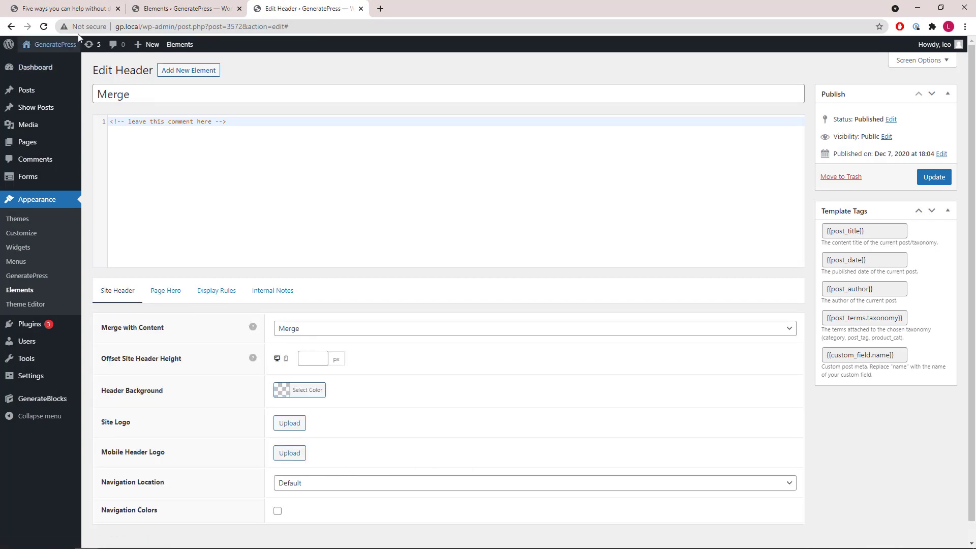
{"action": "left_click", "coordinate": [65, 8]}
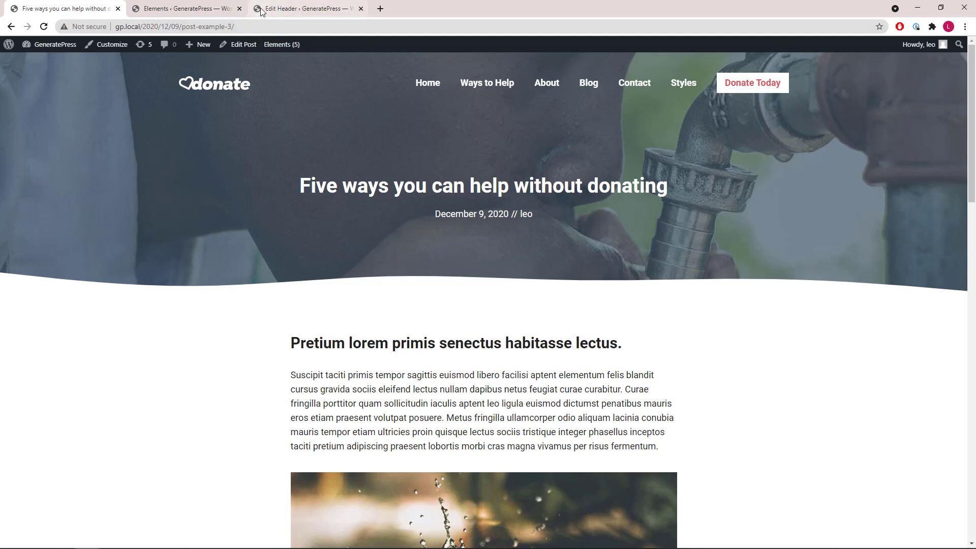
{"action": "left_click", "coordinate": [285, 9]}
{"action": "left_click", "coordinate": [217, 291]}
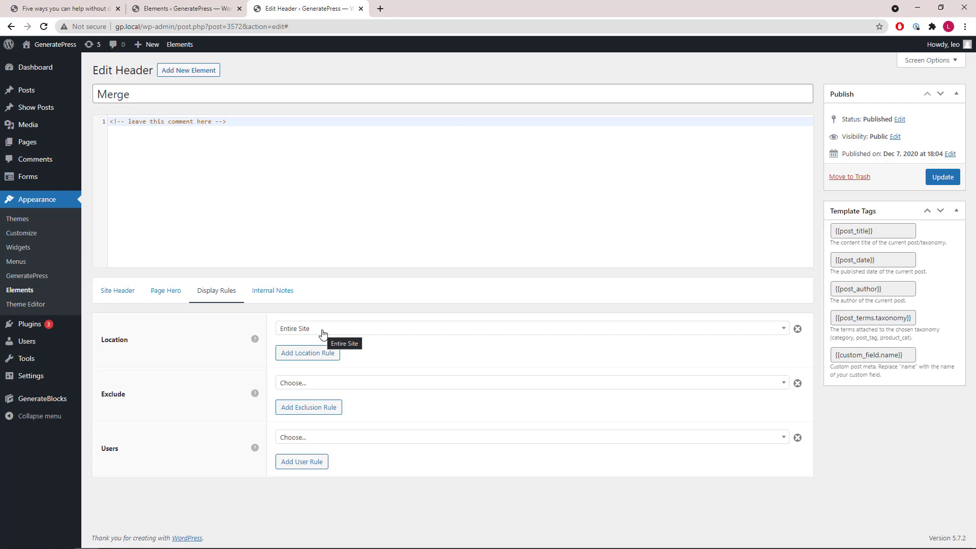
{"action": "left_click", "coordinate": [360, 10]}
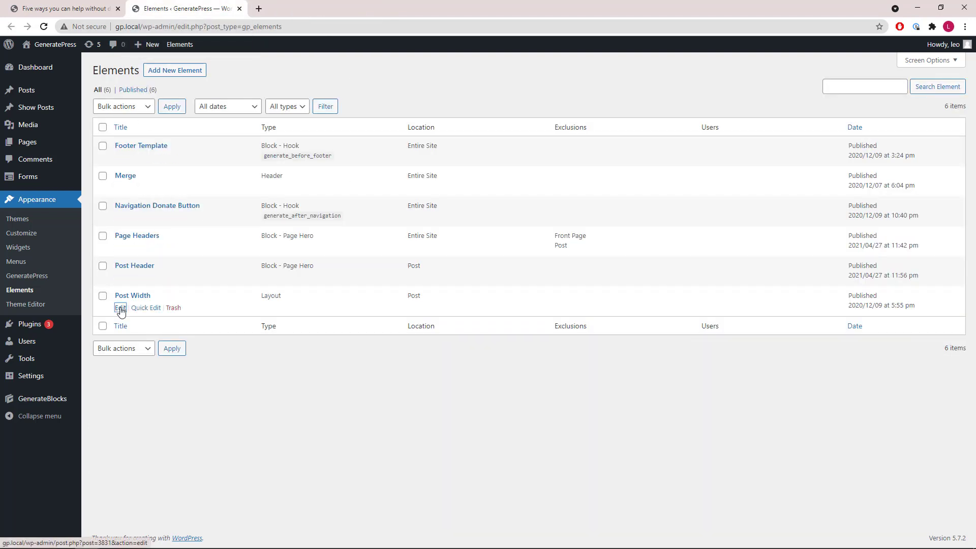
{"action": "middle_click", "coordinate": [121, 310]}
- Review Post Width's content width settings and open the live site in a new tab
{"action": "left_click", "coordinate": [272, 10]}
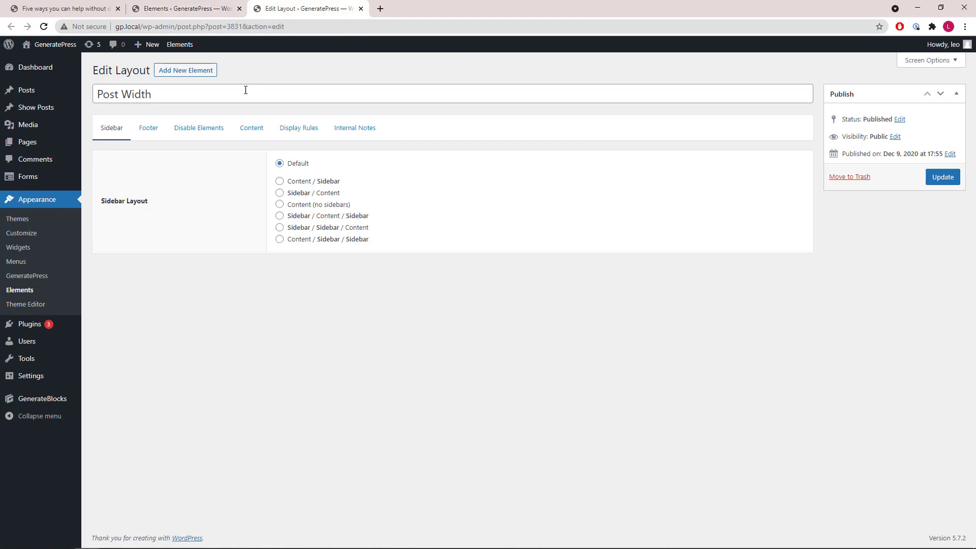
{"action": "left_click", "coordinate": [246, 131]}
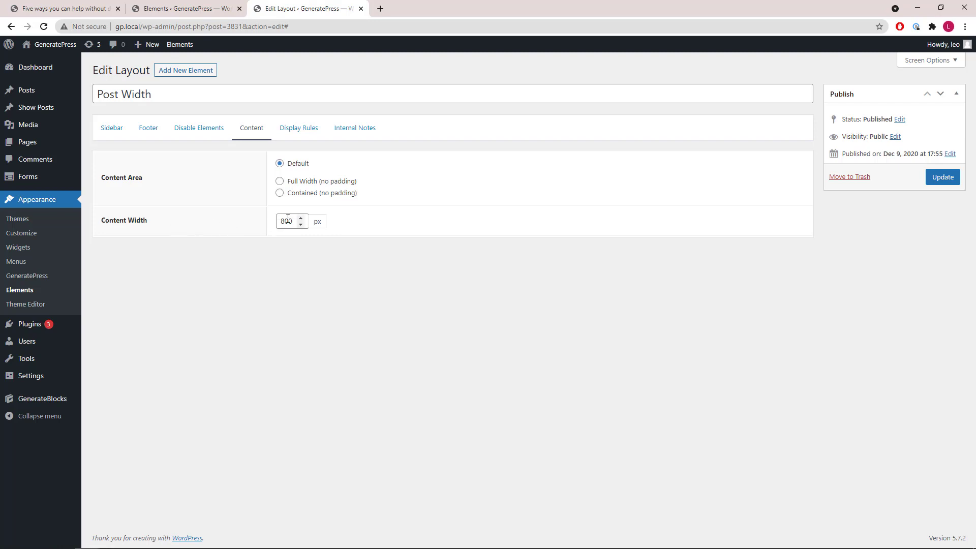
{"action": "mouse_move", "coordinate": [51, 44]}
{"action": "middle_click", "coordinate": [38, 63]}
- Browse the live Blog page, the 'Five ways you can help' post and About
{"action": "left_click", "coordinate": [422, 9]}
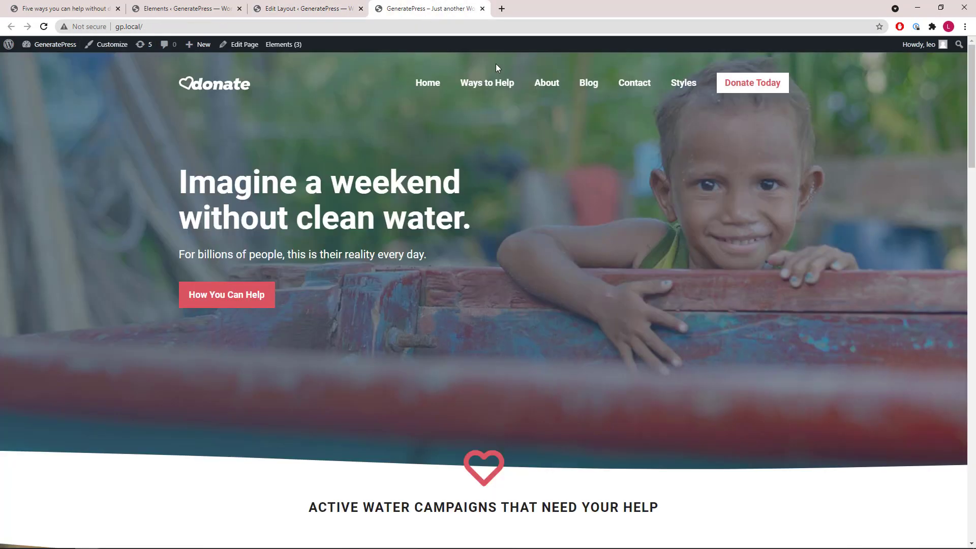
{"action": "left_click", "coordinate": [588, 83]}
{"action": "scroll", "coordinate": [511, 180], "scroll_direction": "down", "scroll_amount": 4}
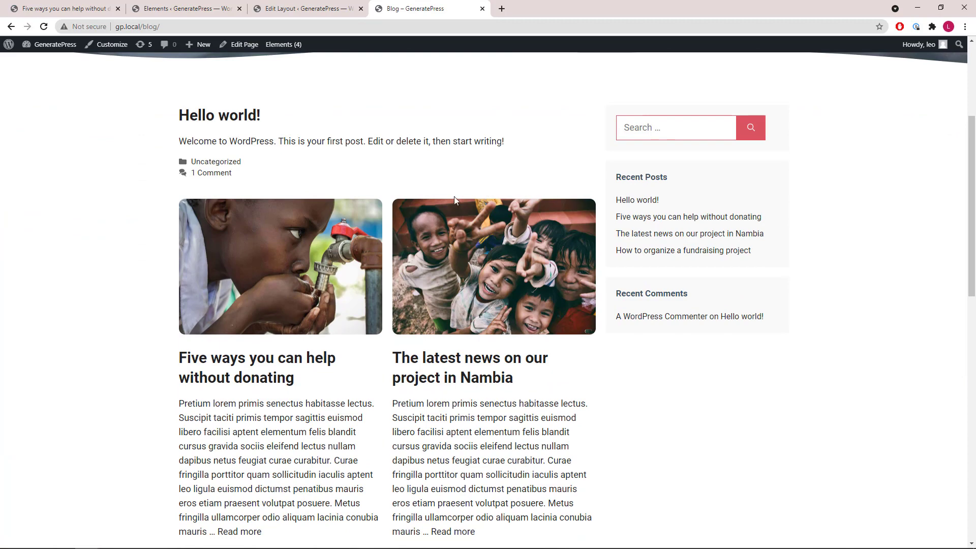
{"action": "left_click", "coordinate": [273, 247]}
{"action": "scroll", "coordinate": [377, 259], "scroll_direction": "down", "scroll_amount": 4}
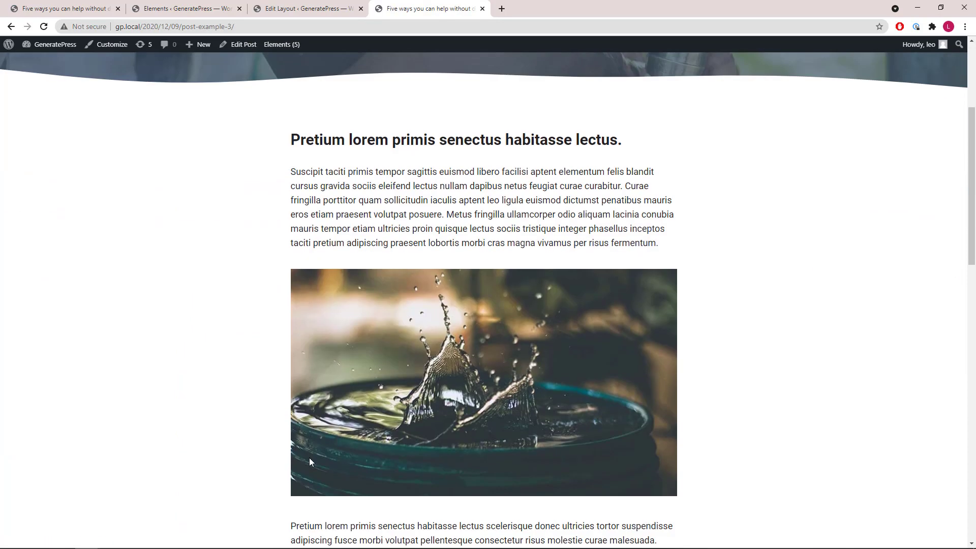
{"action": "scroll", "coordinate": [342, 322], "scroll_direction": "up", "scroll_amount": 4}
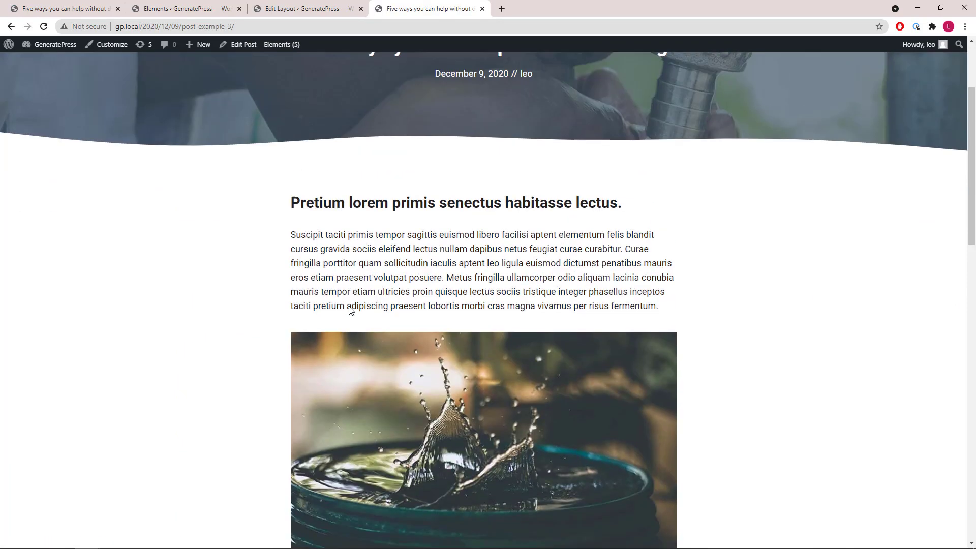
{"action": "left_click", "coordinate": [546, 82]}
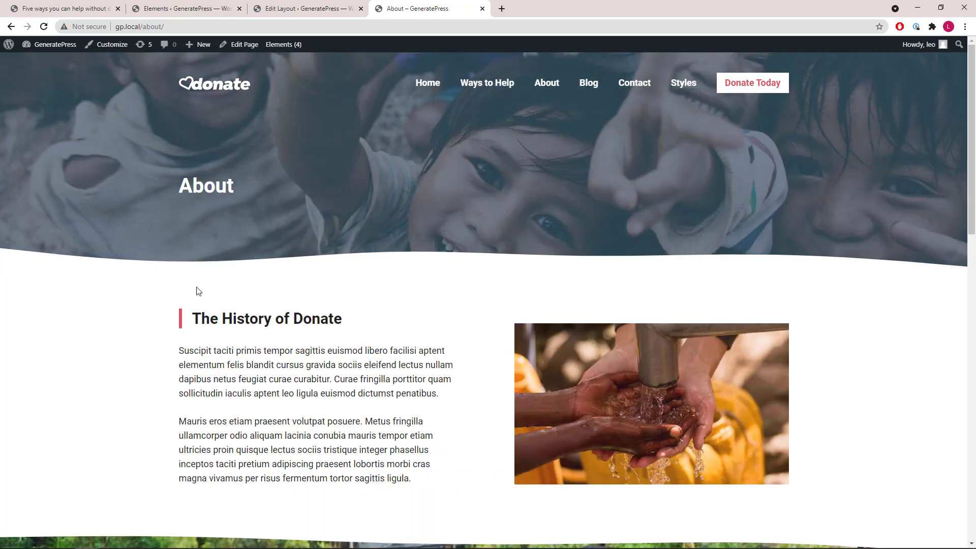
{"action": "scroll", "coordinate": [183, 289], "scroll_direction": "down", "scroll_amount": 4}
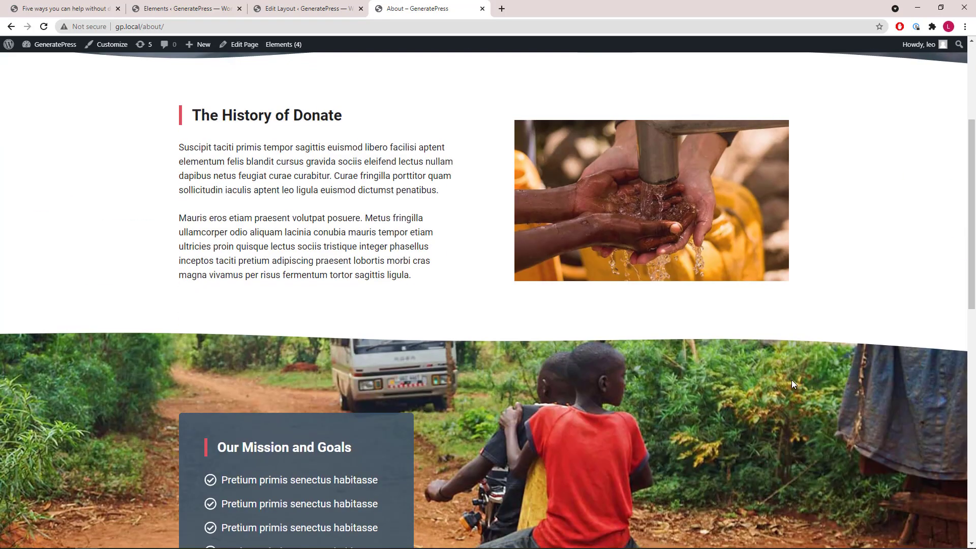
- Close the About and Post Width tabs and go to the site's home page
{"action": "left_click", "coordinate": [482, 8]}
{"action": "left_click", "coordinate": [361, 9]}
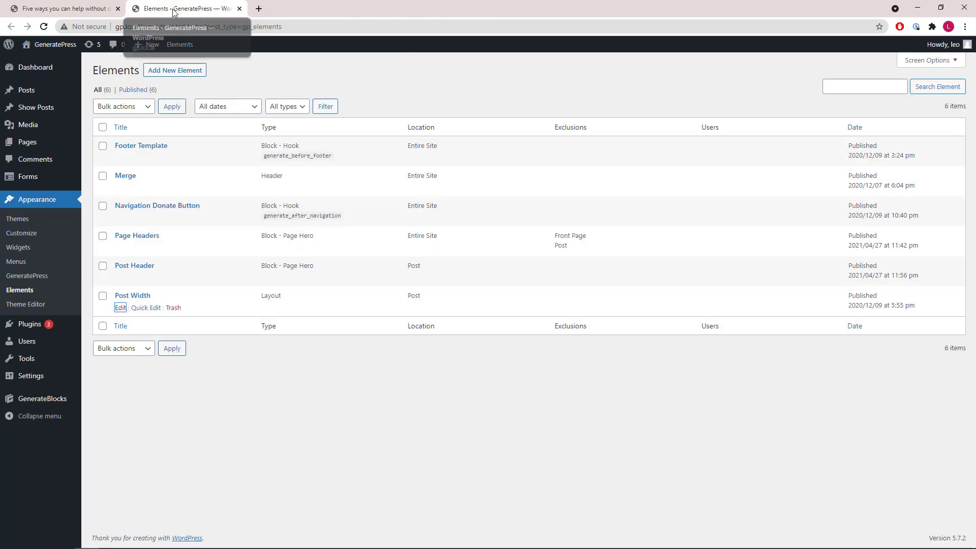
{"action": "left_click", "coordinate": [25, 8]}
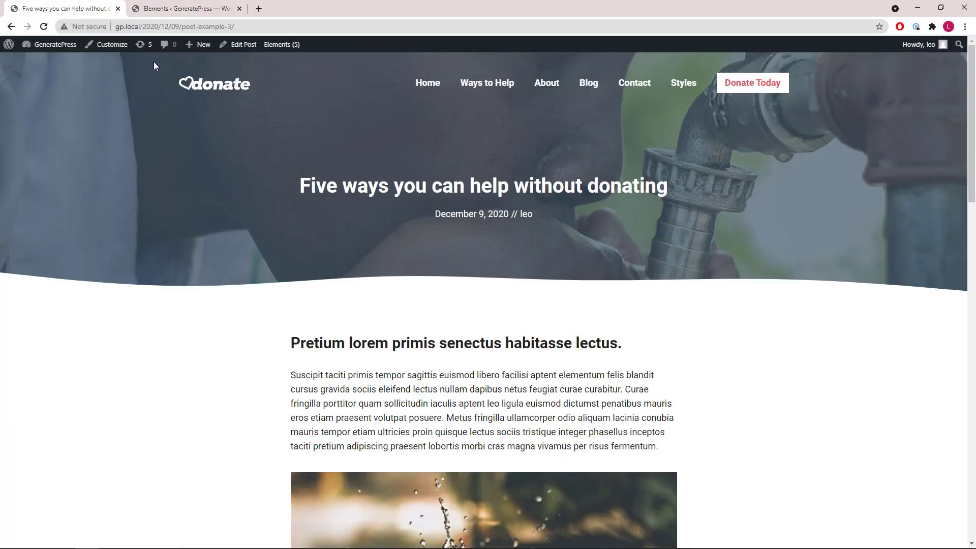
{"action": "left_click", "coordinate": [208, 87]}
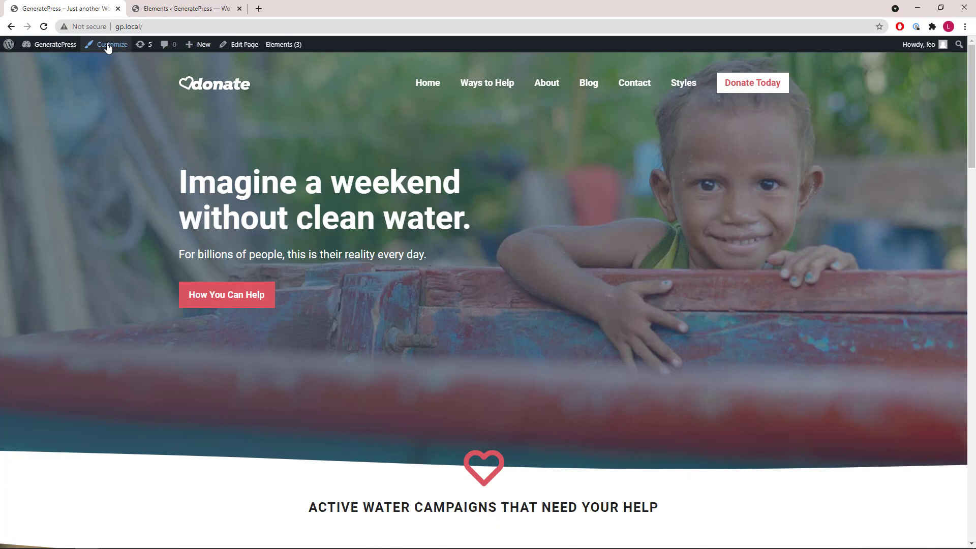
{"action": "left_click", "coordinate": [108, 46]}
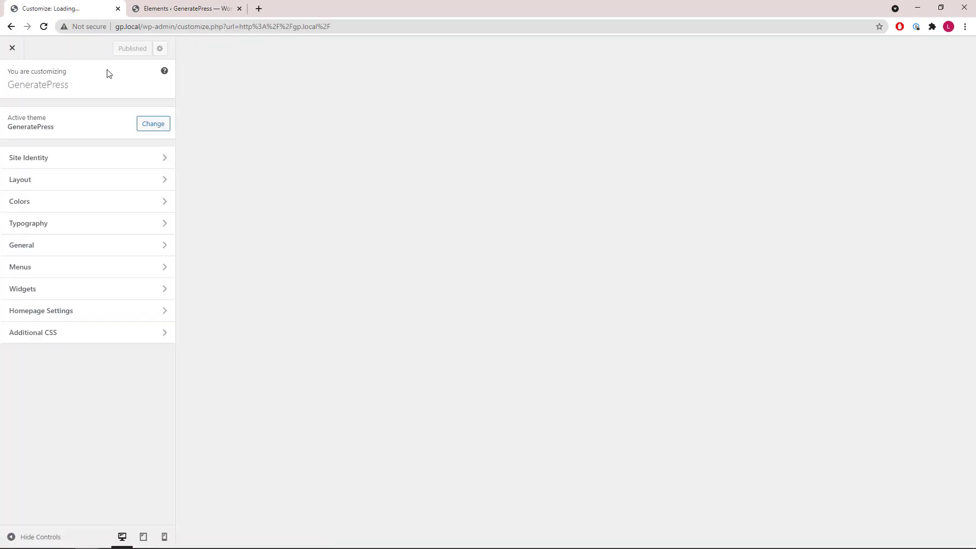
{"action": "left_click", "coordinate": [74, 338]}
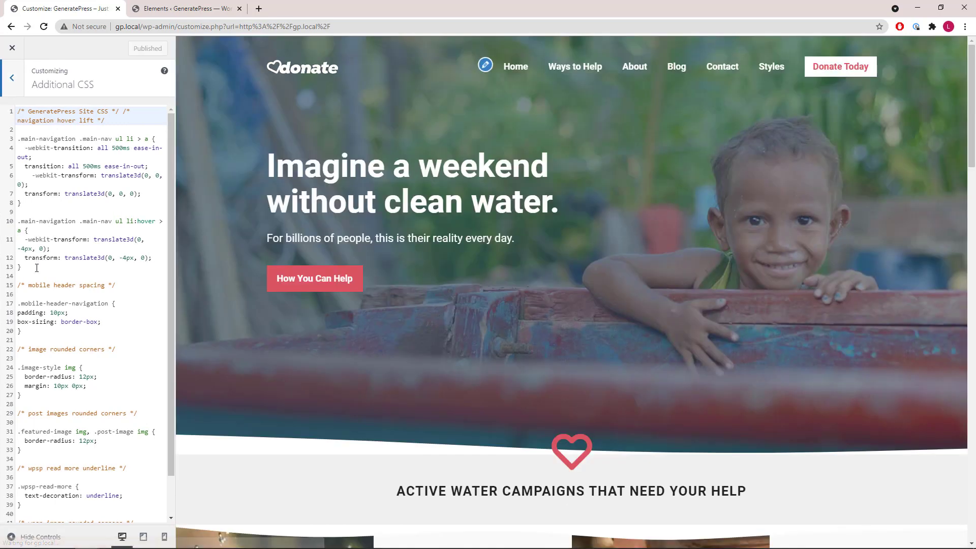
{"action": "left_click", "coordinate": [36, 263]}
{"action": "key", "text": "shift+Up"}
{"action": "key", "text": "shift+Up"}
{"action": "key", "text": "shift+Up"}
{"action": "key", "text": "shift+Up"}
{"action": "key", "text": "shift+Up"}
{"action": "key", "text": "shift+Up"}
{"action": "key", "text": "shift+Up"}
{"action": "key", "text": "shift+Up"}
{"action": "key", "text": "shift+Up"}
{"action": "key", "text": "shift+Up"}
{"action": "key", "text": "shift+Up"}
{"action": "key", "text": "shift+Up"}
{"action": "key", "text": "shift+Up"}
{"action": "key", "text": "shift+Up"}
{"action": "key", "text": "shift+Up"}
{"action": "key", "text": "shift+Up"}
{"action": "key", "text": "shift+Up"}
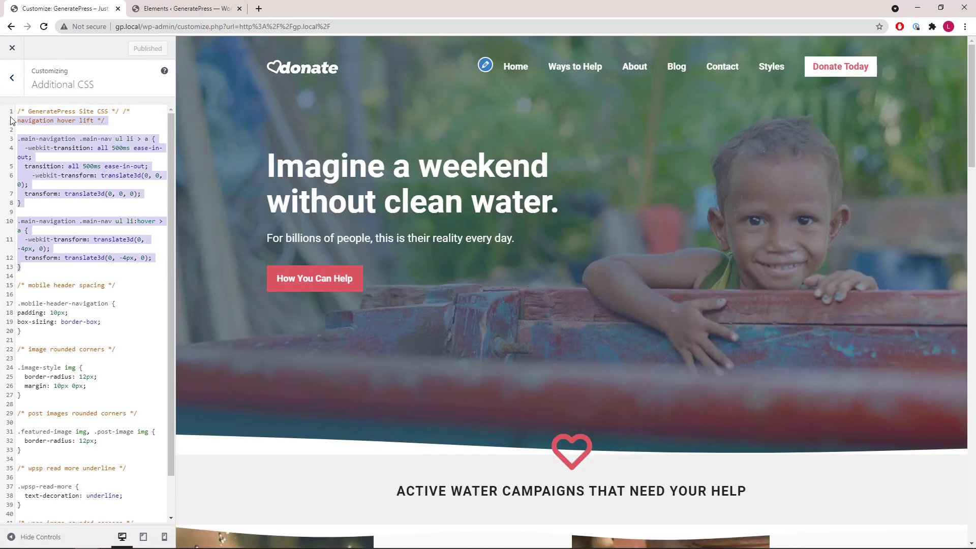
{"action": "left_click", "coordinate": [42, 268]}
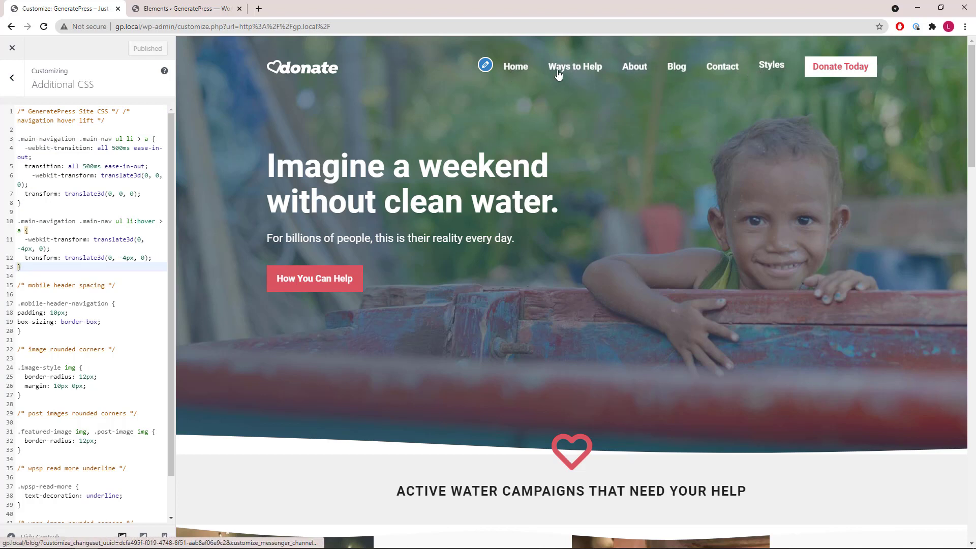
{"action": "scroll", "coordinate": [73, 163], "scroll_direction": "down", "scroll_amount": 2}
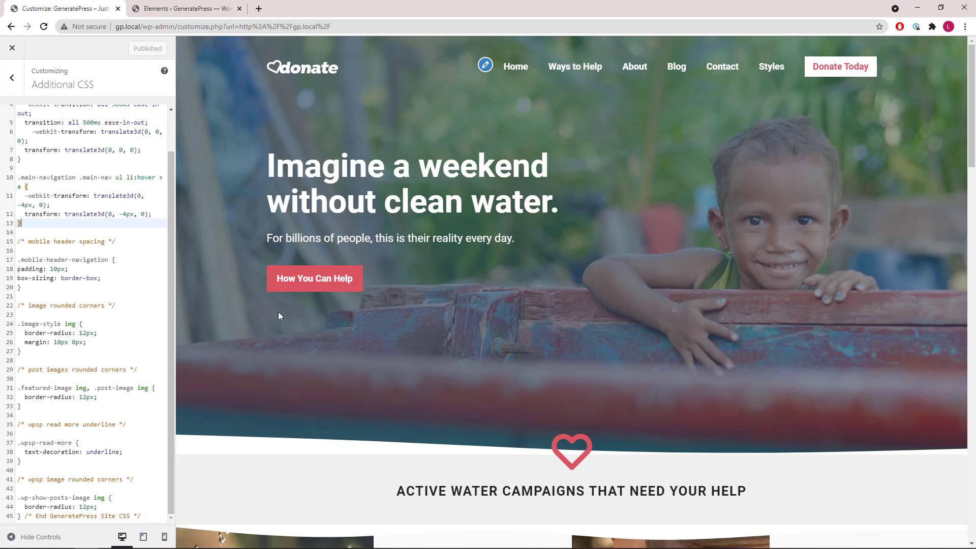
{"action": "scroll", "coordinate": [279, 315], "scroll_direction": "down", "scroll_amount": 4}
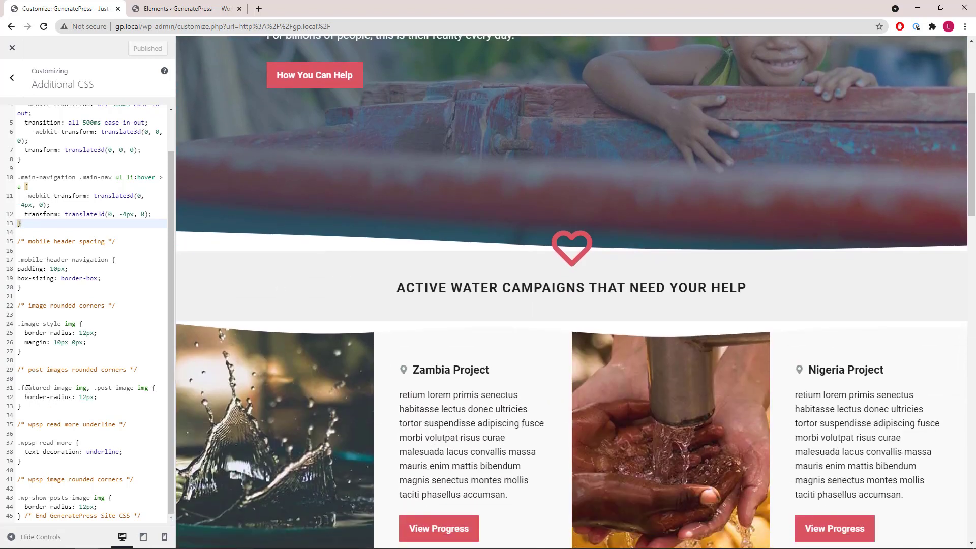
{"action": "left_click_drag", "start_coordinate": [28, 389], "coordinate": [91, 389]}
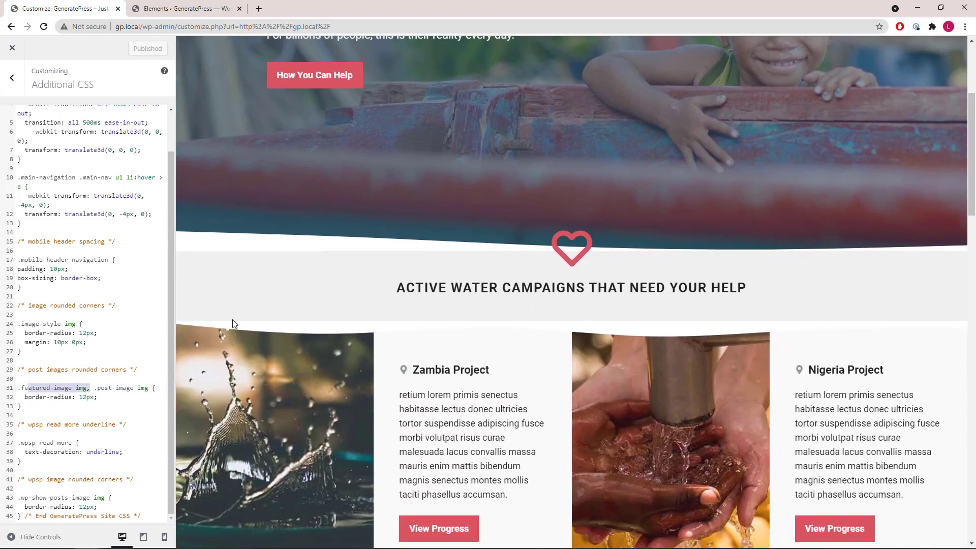
{"action": "left_click_drag", "start_coordinate": [27, 323], "coordinate": [67, 323]}
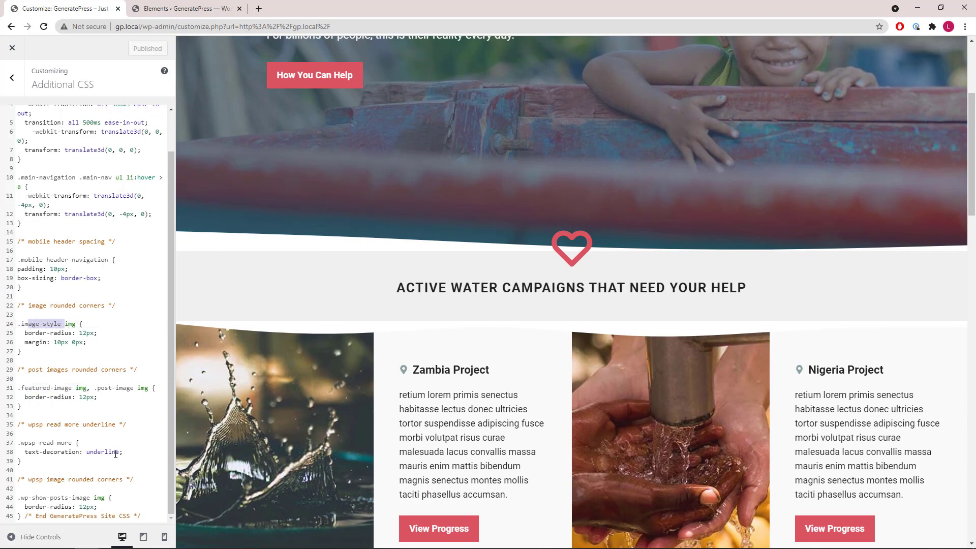
{"action": "scroll", "coordinate": [371, 335], "scroll_direction": "down", "scroll_amount": 8}
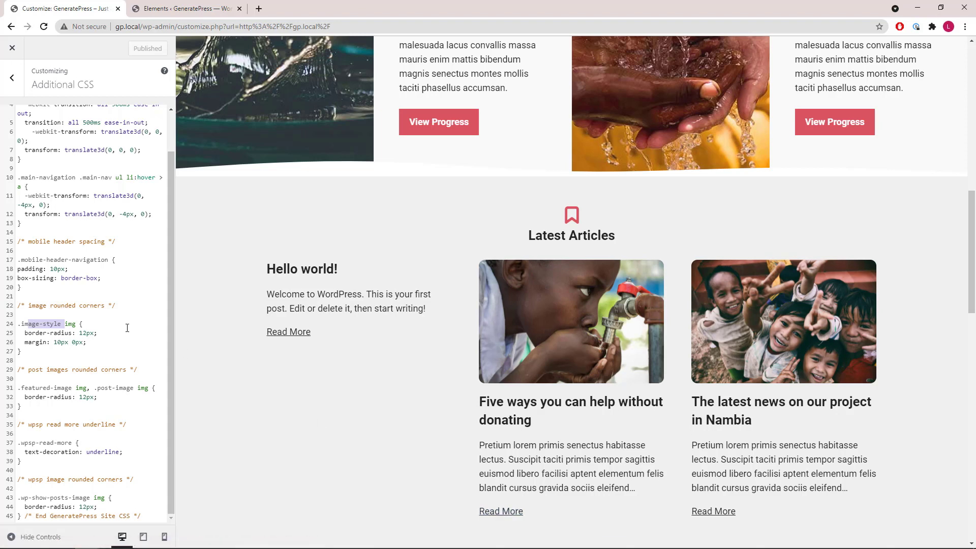
{"action": "scroll", "coordinate": [126, 327], "scroll_direction": "up", "scroll_amount": 2}
{"action": "left_click", "coordinate": [13, 49]}
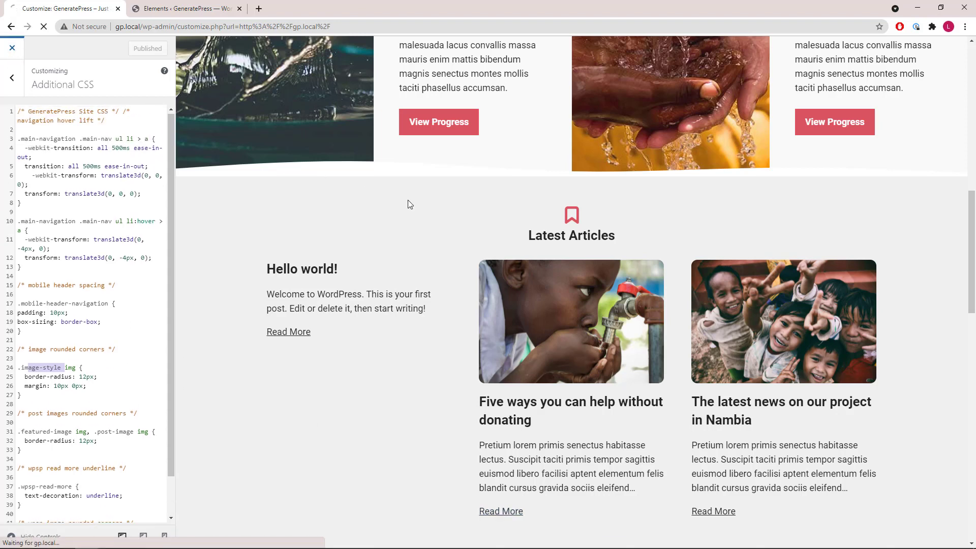